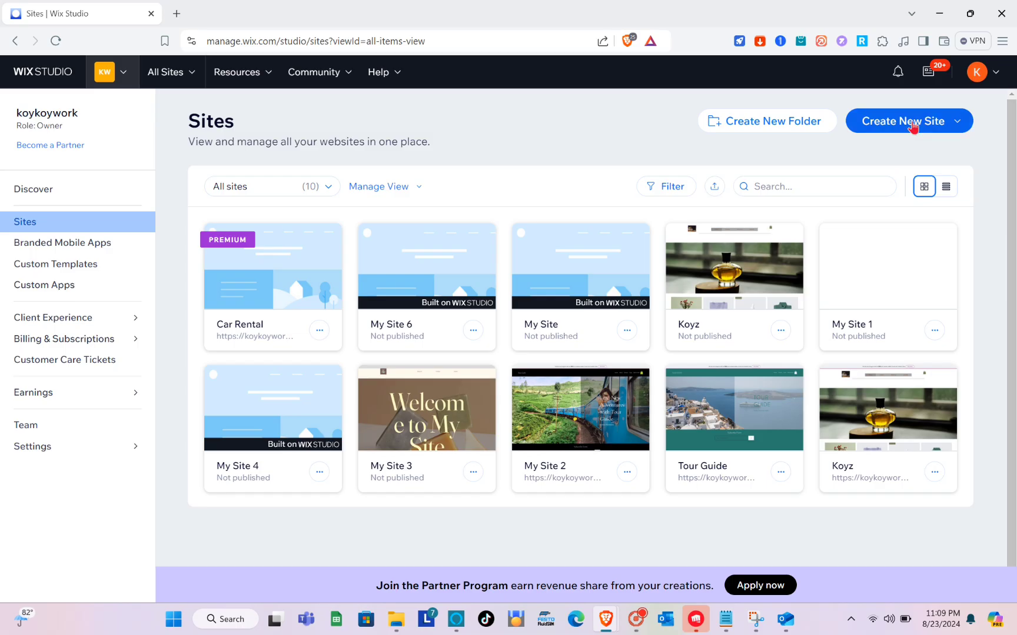
# - Create a new site with the Wix Editor and set its website type to Bicycle Rental Shop
pyautogui.click(912, 125)
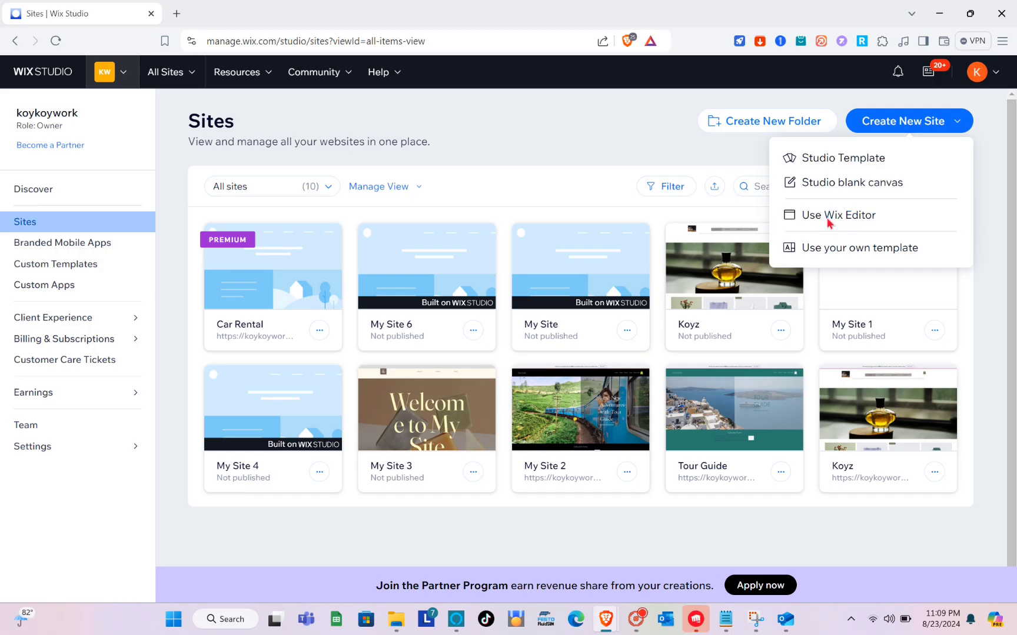
pyautogui.click(685, 385)
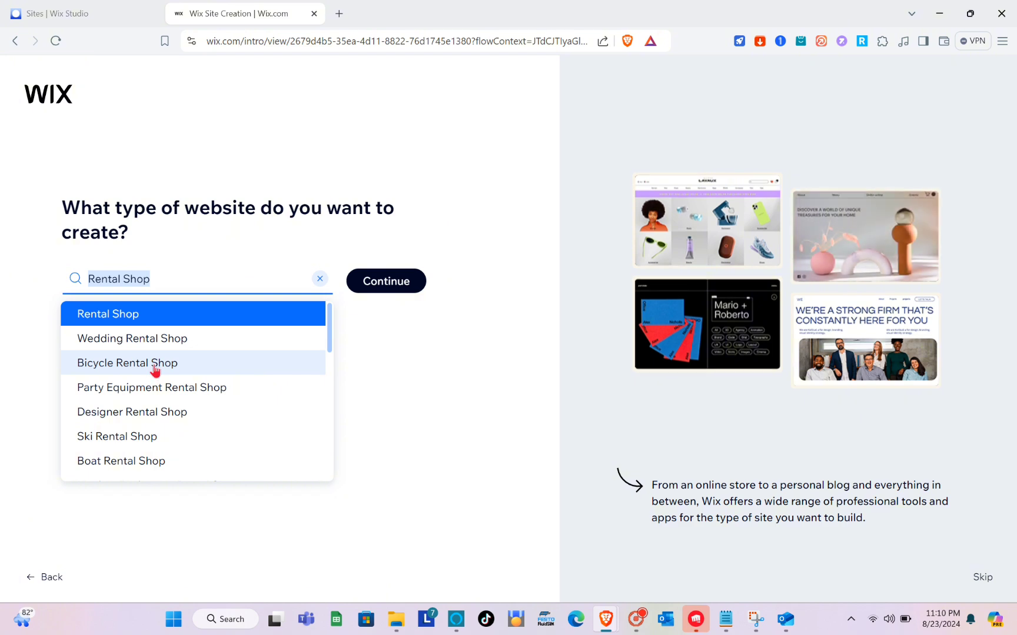
pyautogui.press('Escape')
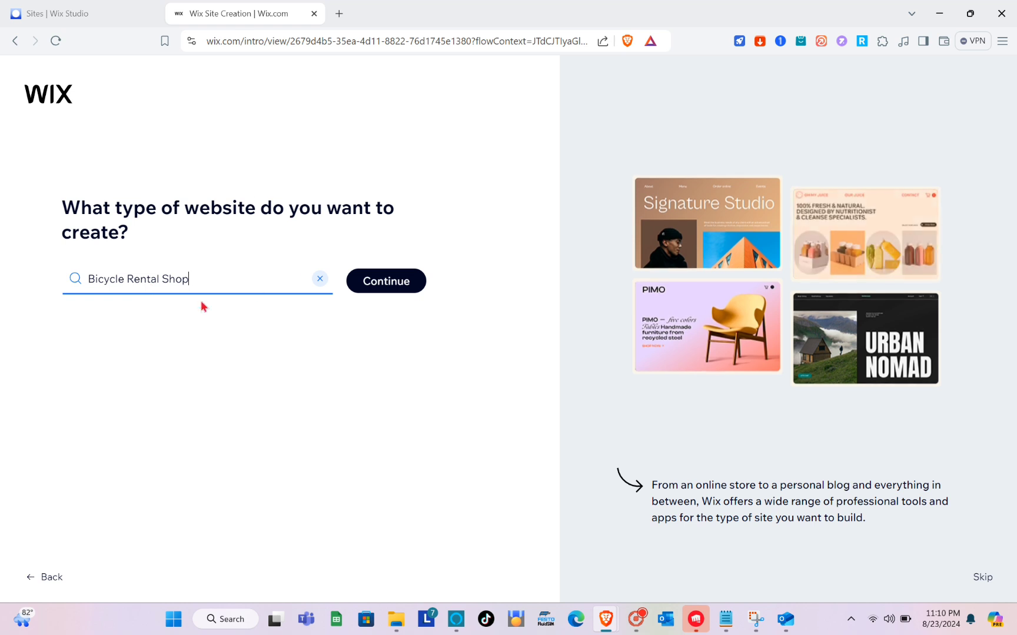
pyautogui.click(371, 285)
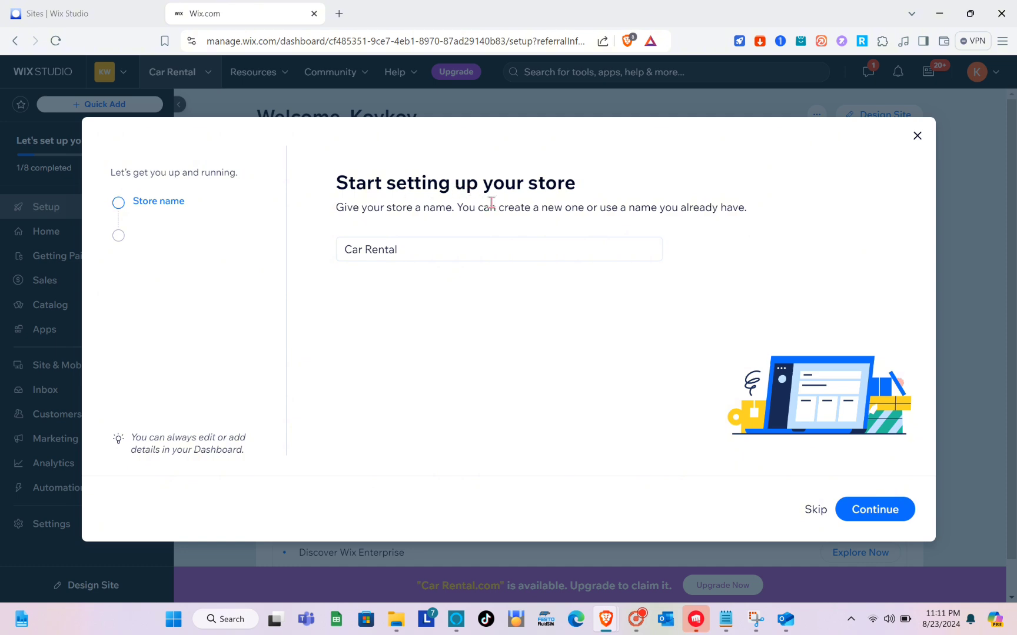
# - Name the store "Bicycle Rental Shop" in the store setup and continue
pyautogui.click(412, 248)
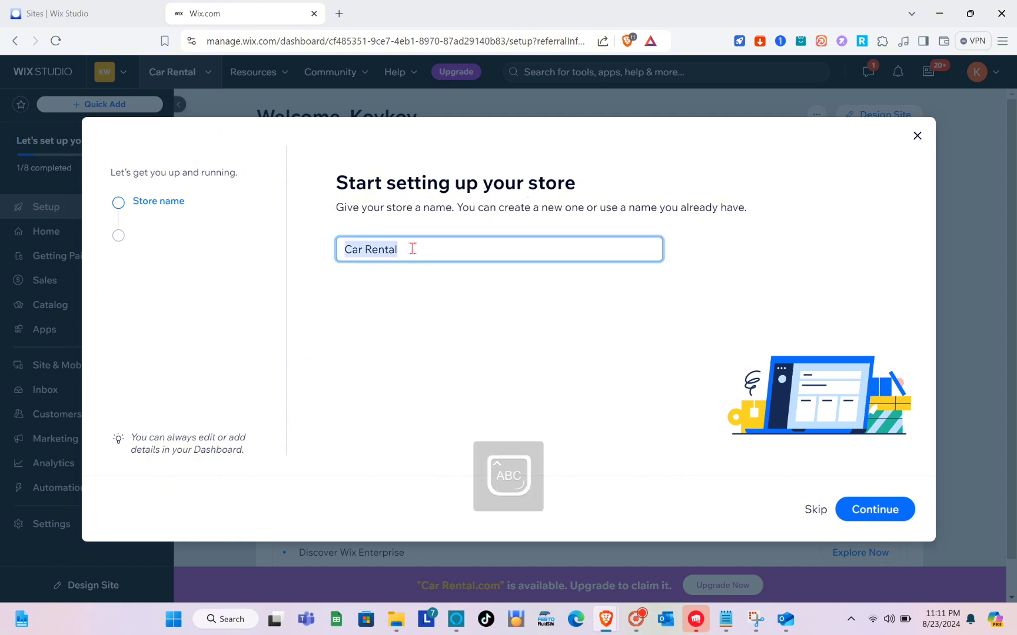
pyautogui.write('Rent U')
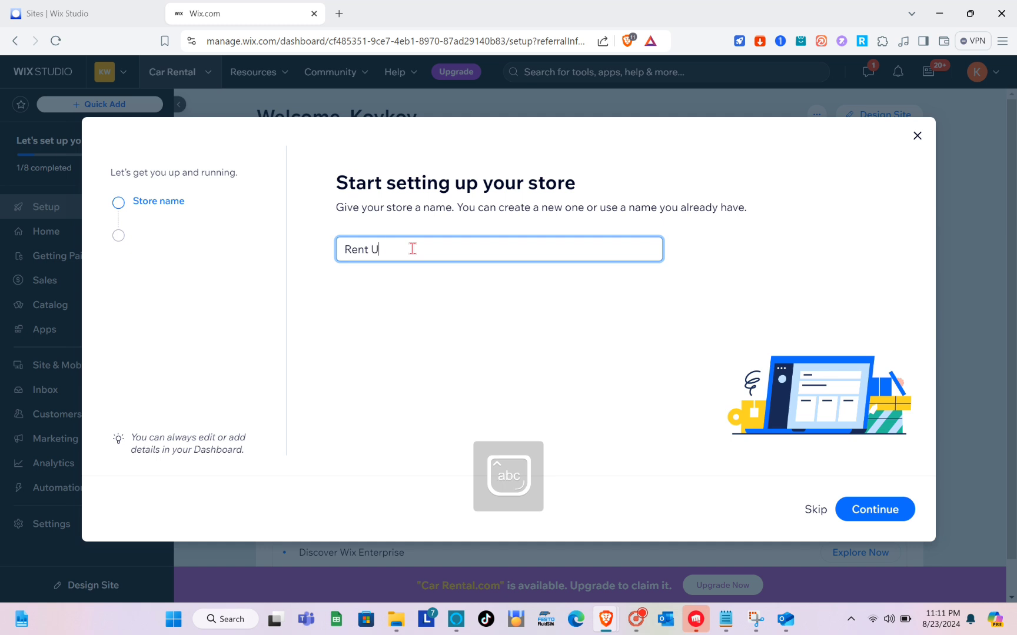
pyautogui.write('e')
pyautogui.press('BackSpace')
pyautogui.press('BackSpace')
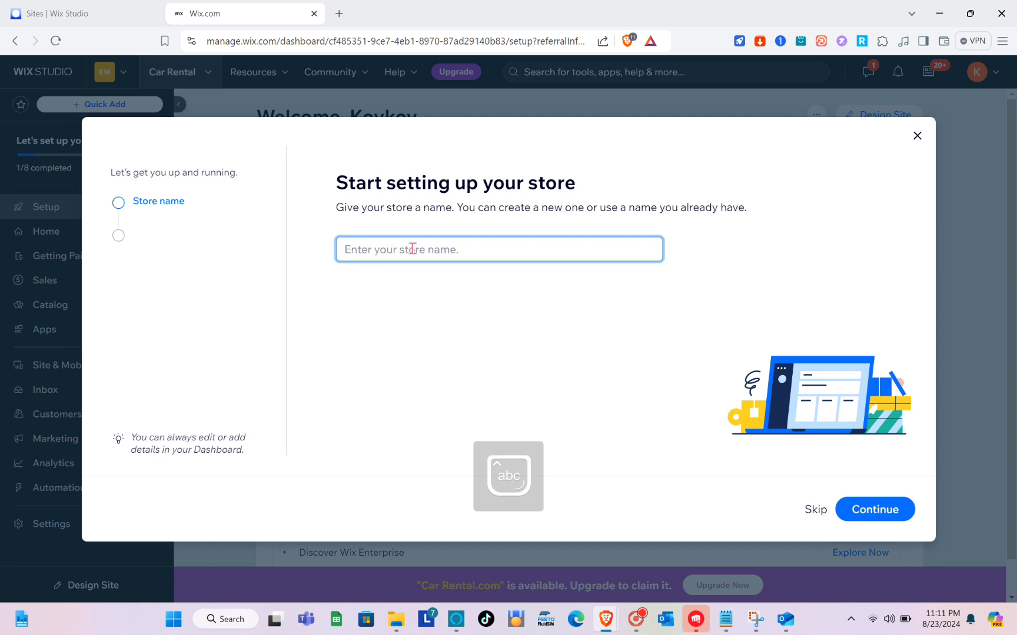
pyautogui.write('Bicycle Rental Shop')
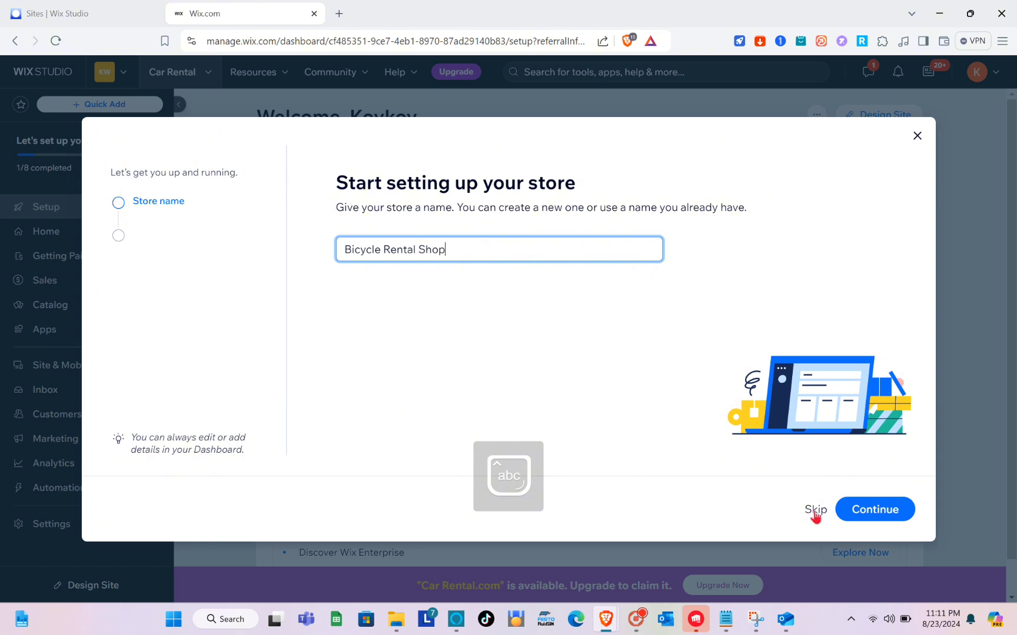
pyautogui.click(856, 516)
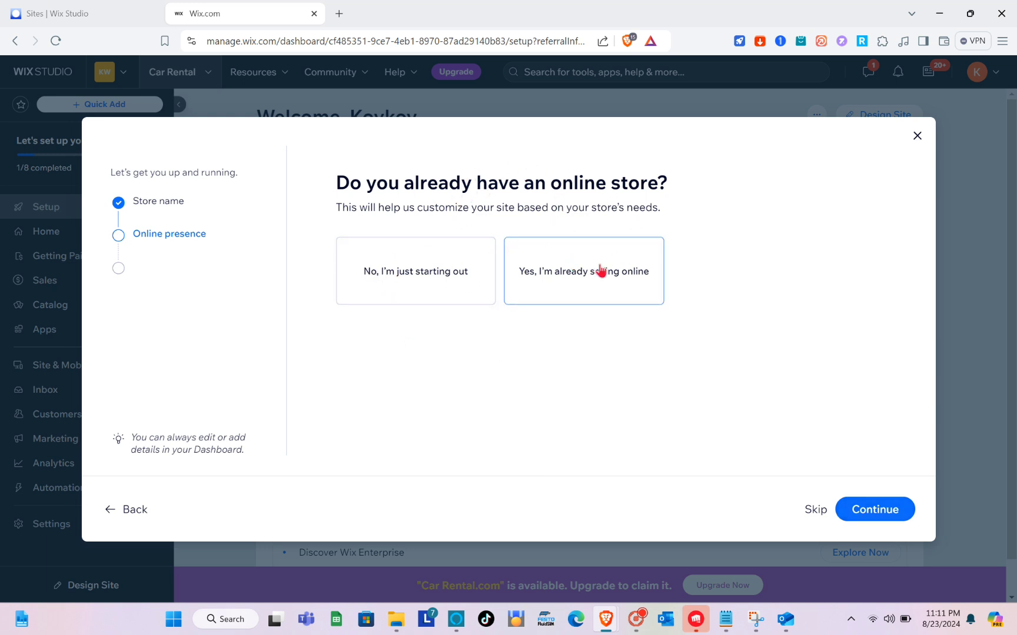
# - Answer that the store is just starting out online and choose Services as the kind of product sold
pyautogui.click(422, 261)
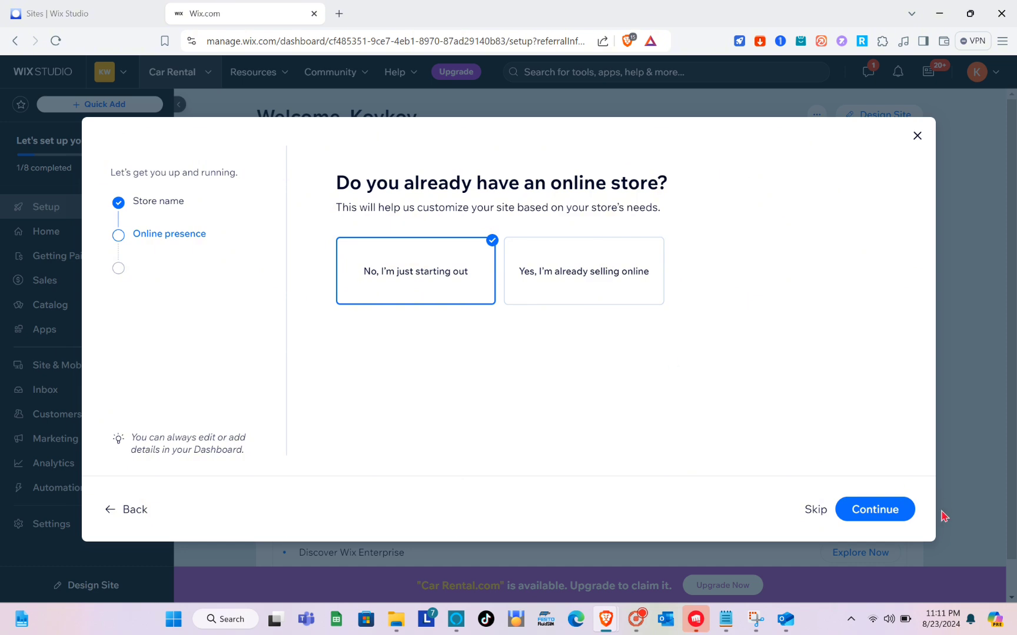
pyautogui.click(890, 515)
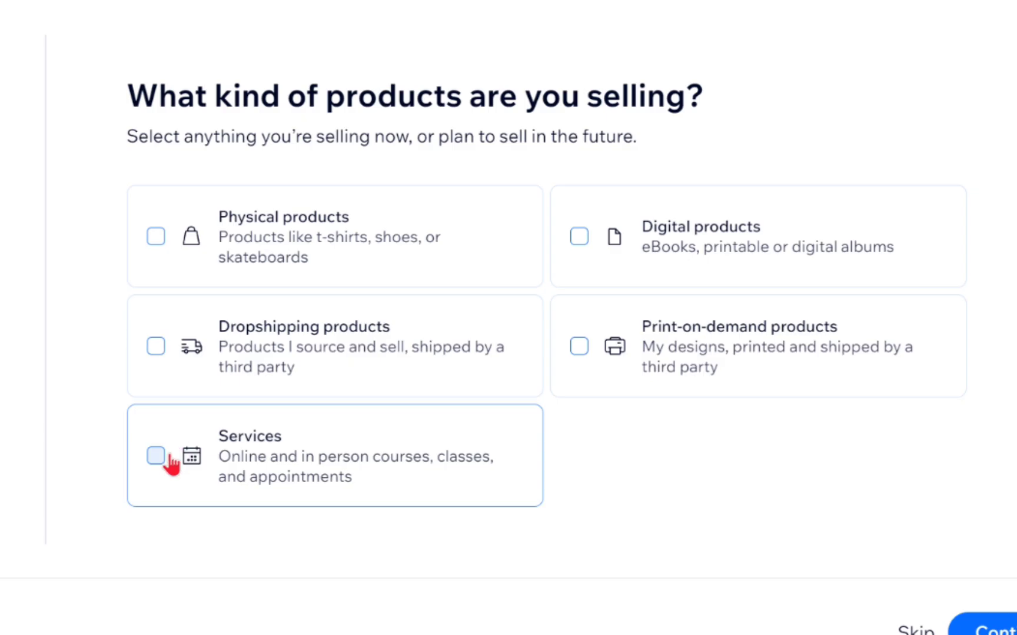
pyautogui.click(156, 458)
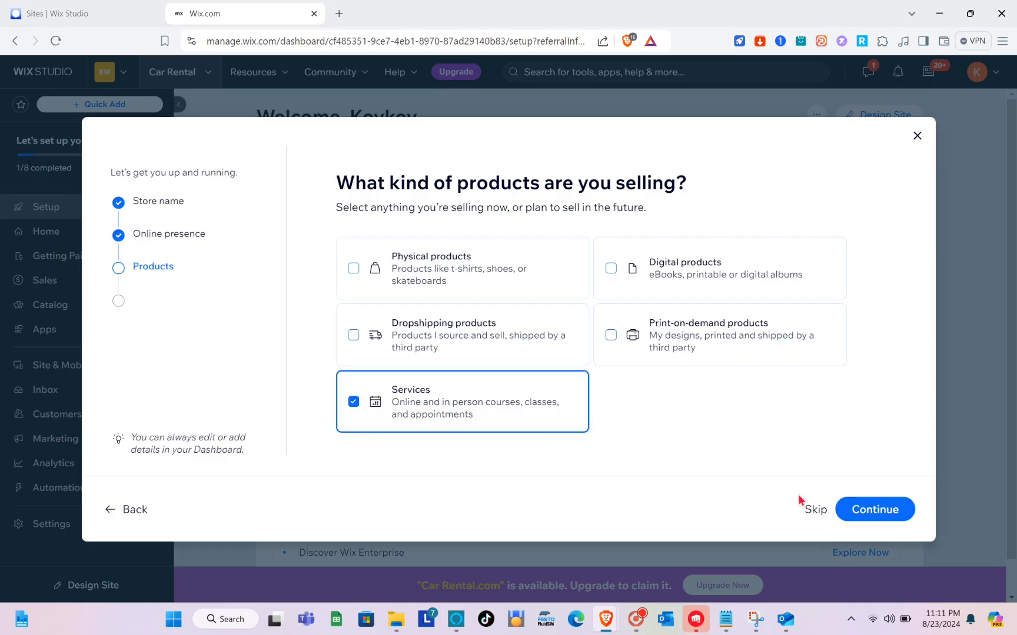
pyautogui.click(879, 517)
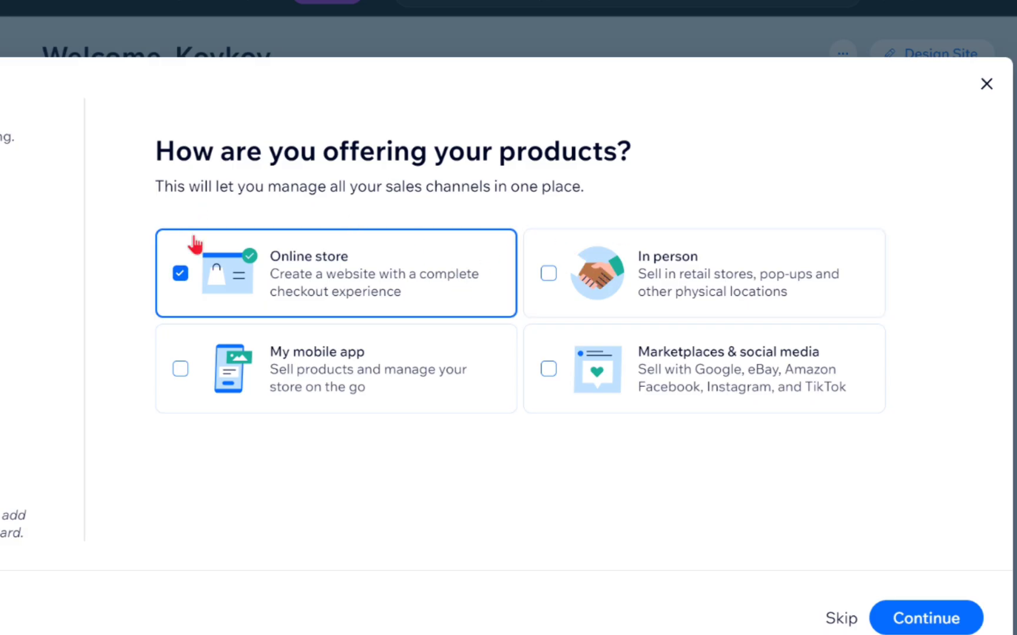
# - Add In person as a sales channel alongside Online store and finish the setup to reach the dashboard
pyautogui.click(543, 279)
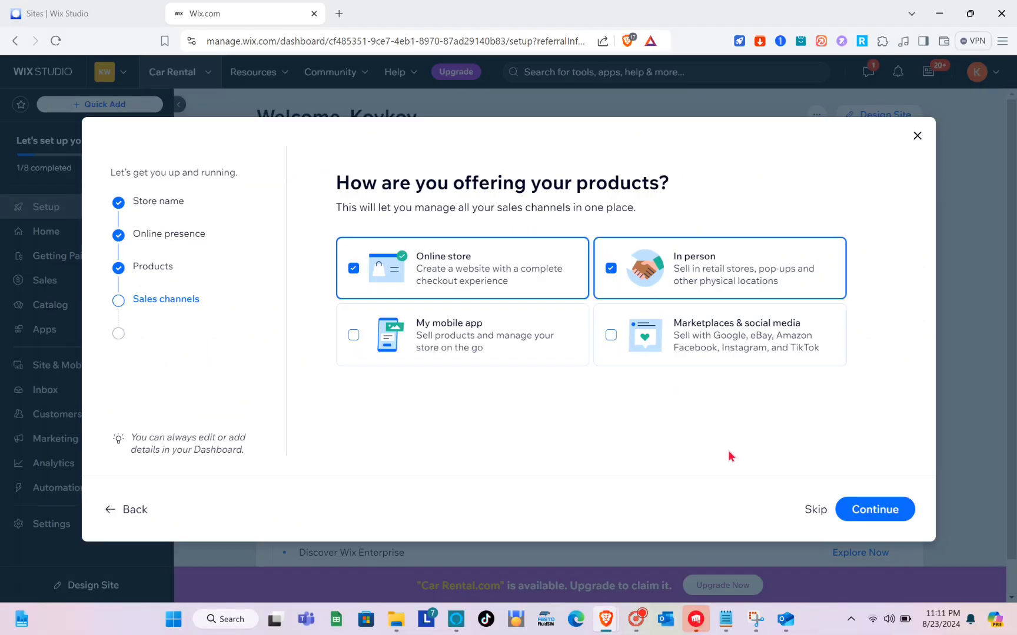
pyautogui.click(877, 510)
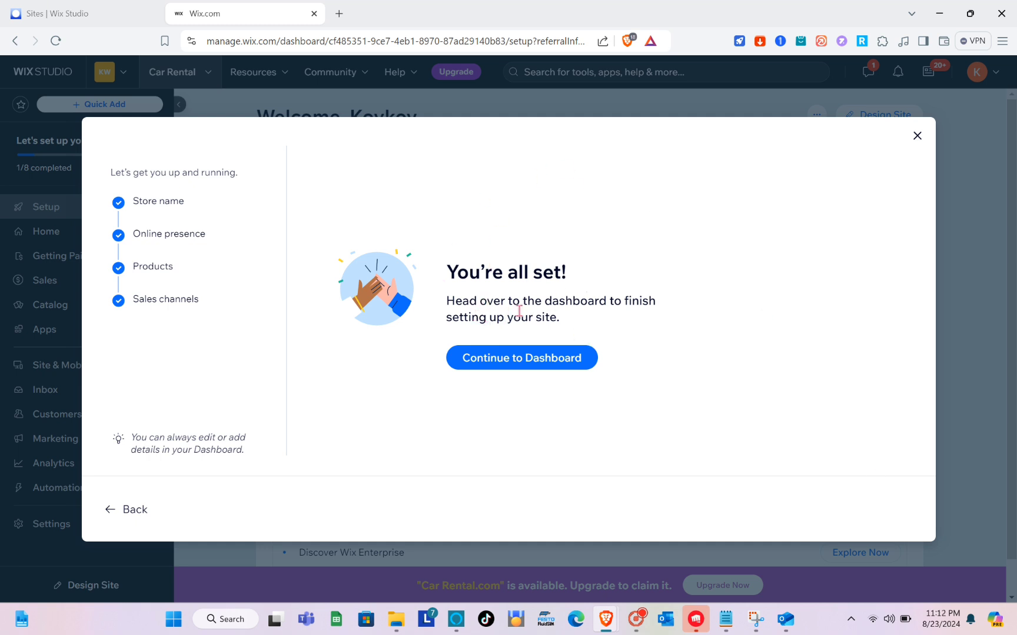
pyautogui.click(513, 352)
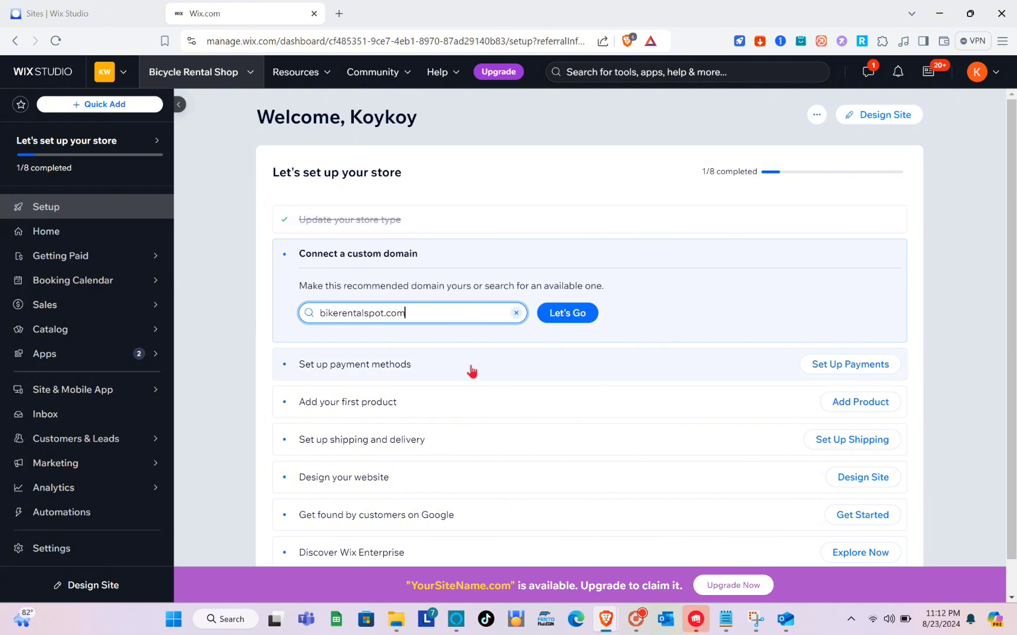
# - Open the store's payment method setup, look through the additional payment options, and return to the Accept Payments page
pyautogui.scroll(-1, 470, 370)
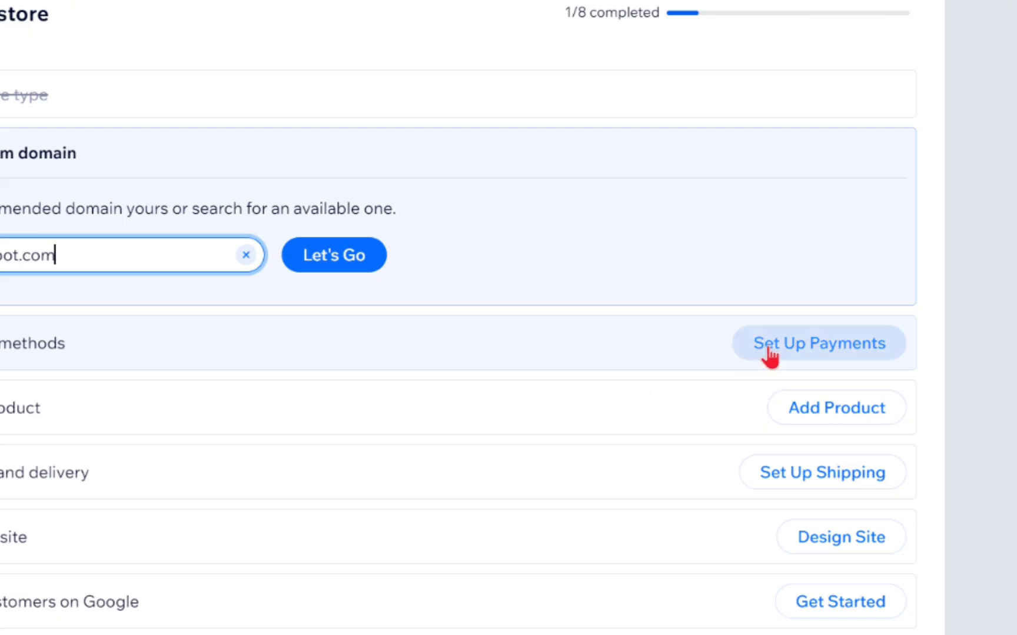
pyautogui.click(844, 330)
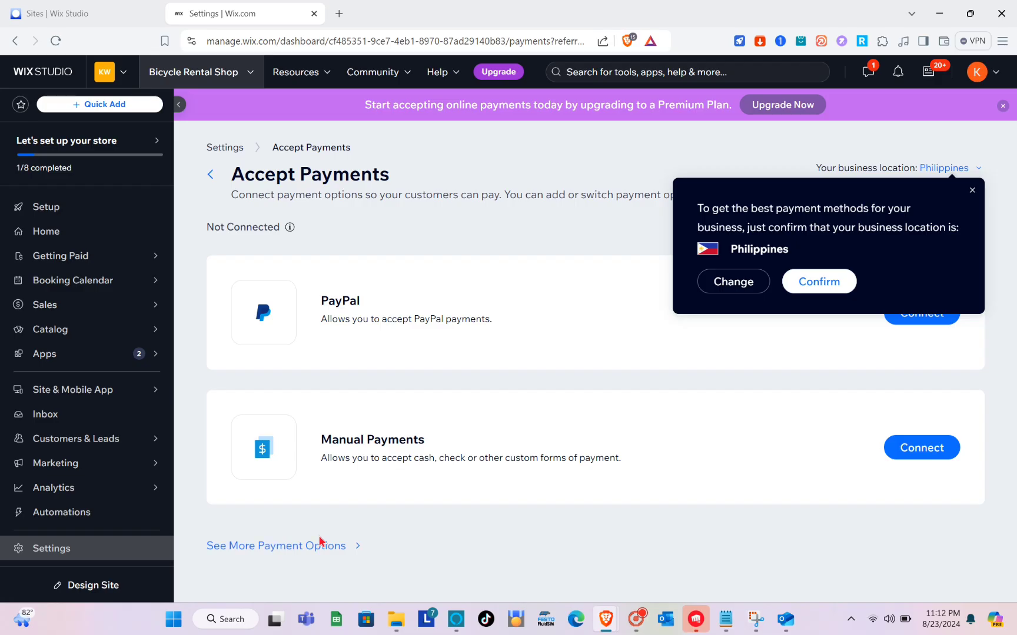
pyautogui.click(322, 546)
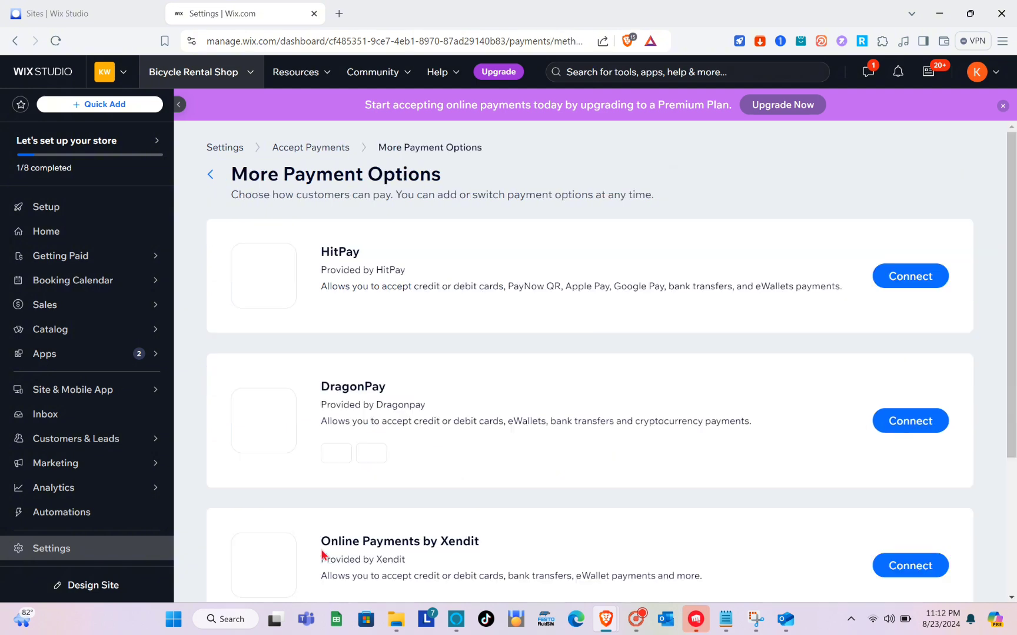
pyautogui.scroll(-3, 584, 378)
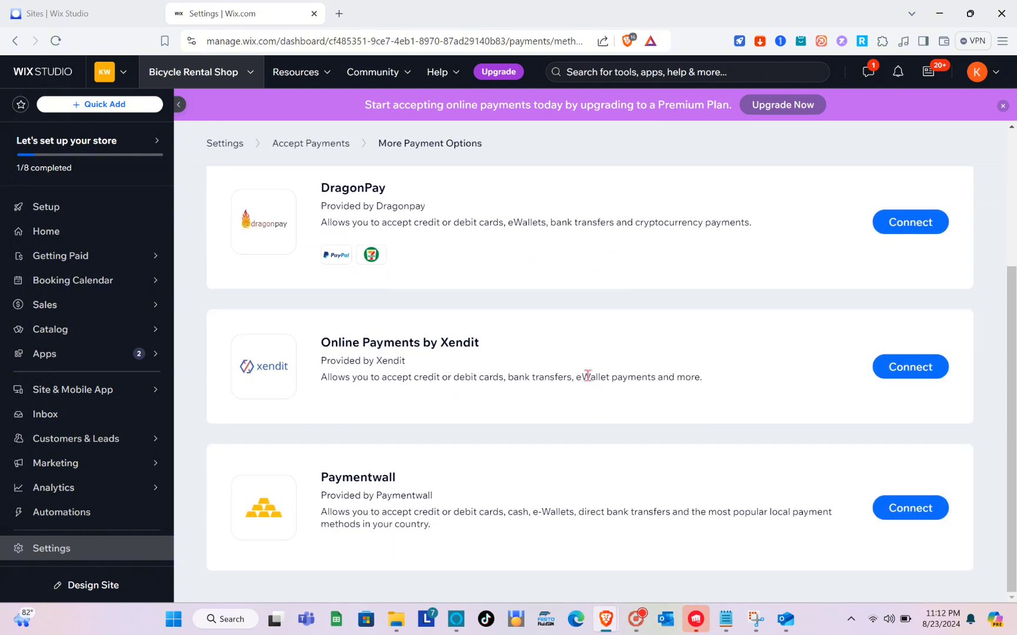
pyautogui.scroll(3, 588, 375)
pyautogui.scroll(-2, 587, 377)
pyautogui.scroll(2, 588, 380)
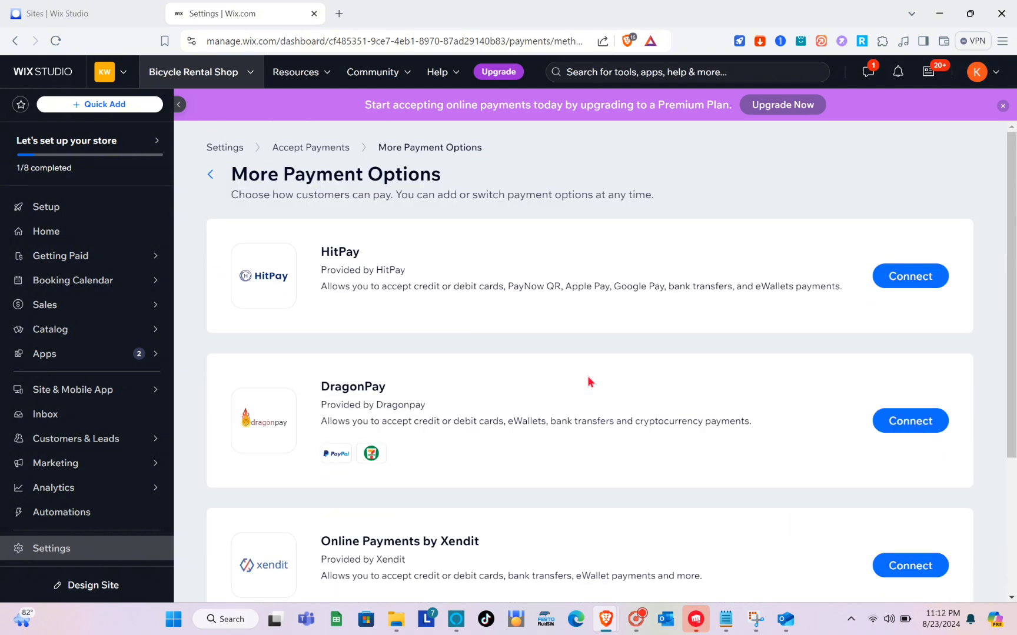
pyautogui.scroll(-3, 483, 481)
pyautogui.scroll(3, 483, 480)
pyautogui.click(213, 178)
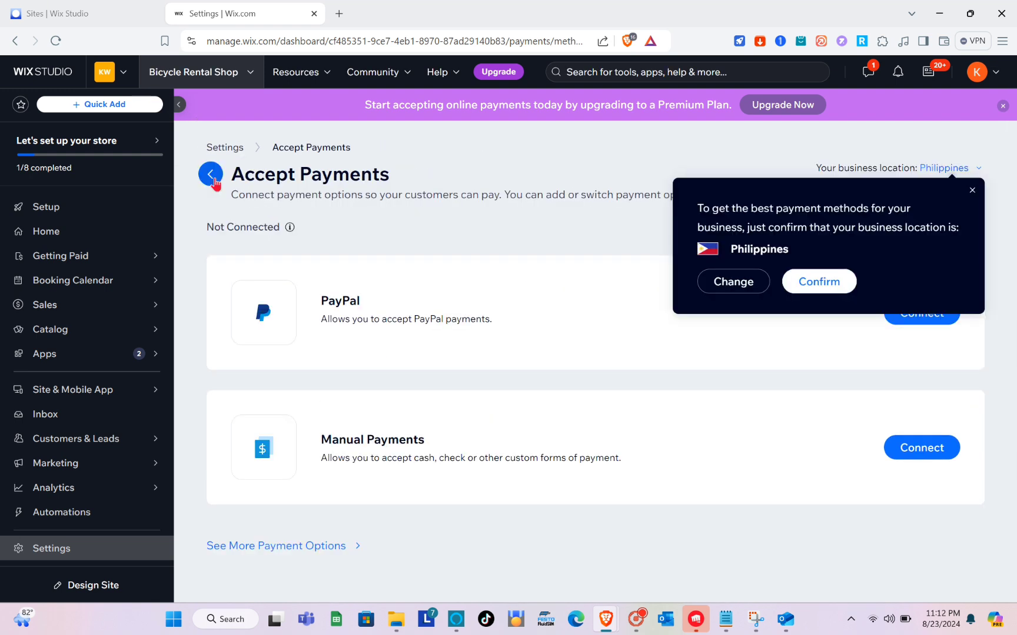
# - Dismiss the location confirmation prompt and set the business location to United States
pyautogui.click(972, 193)
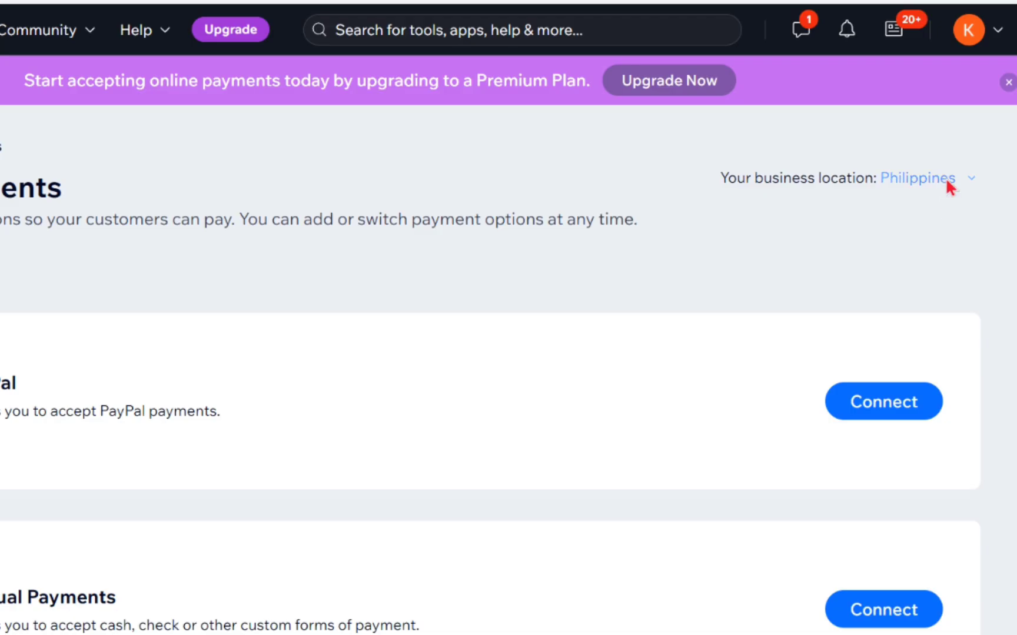
pyautogui.click(947, 183)
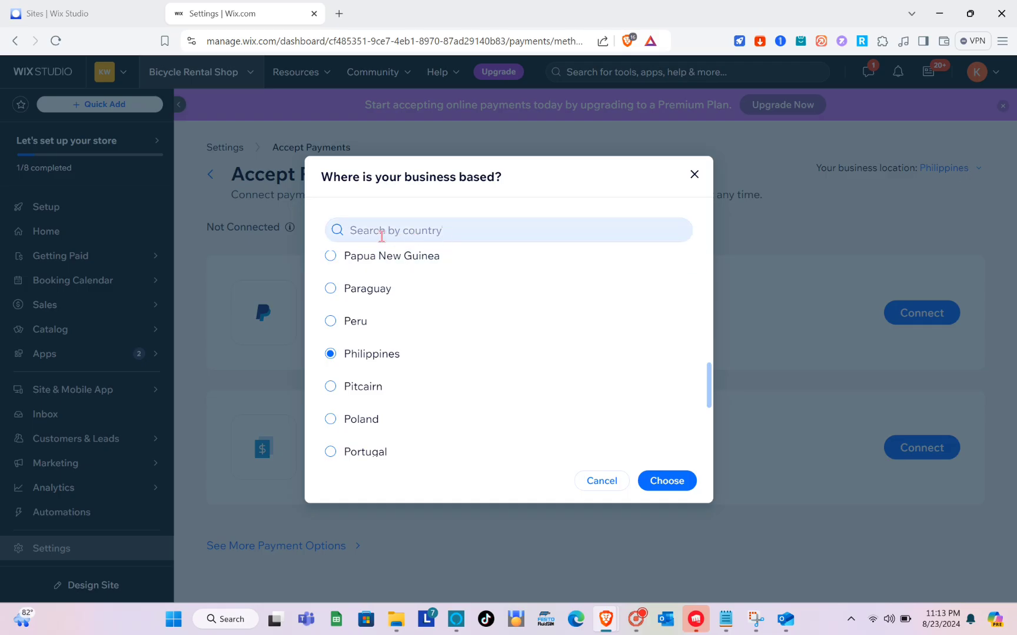
pyautogui.click(446, 222)
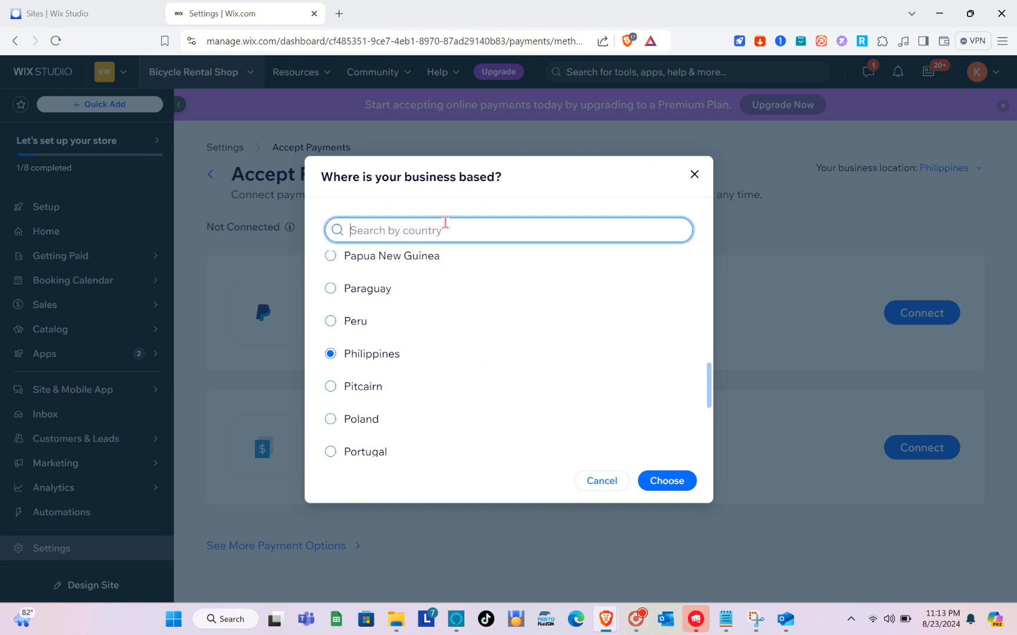
pyautogui.write('united')
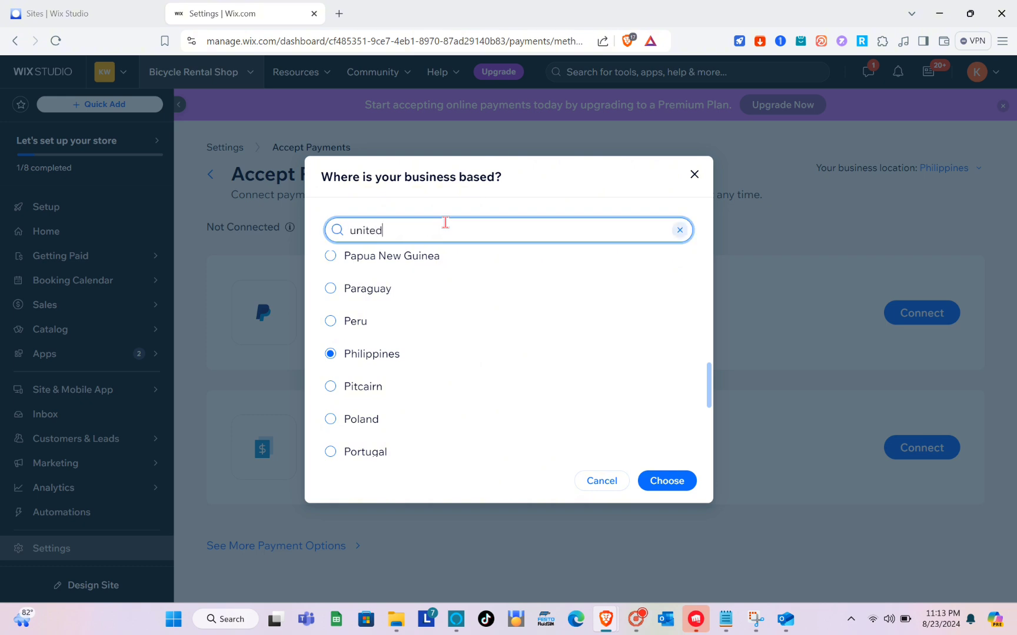
pyautogui.click(393, 332)
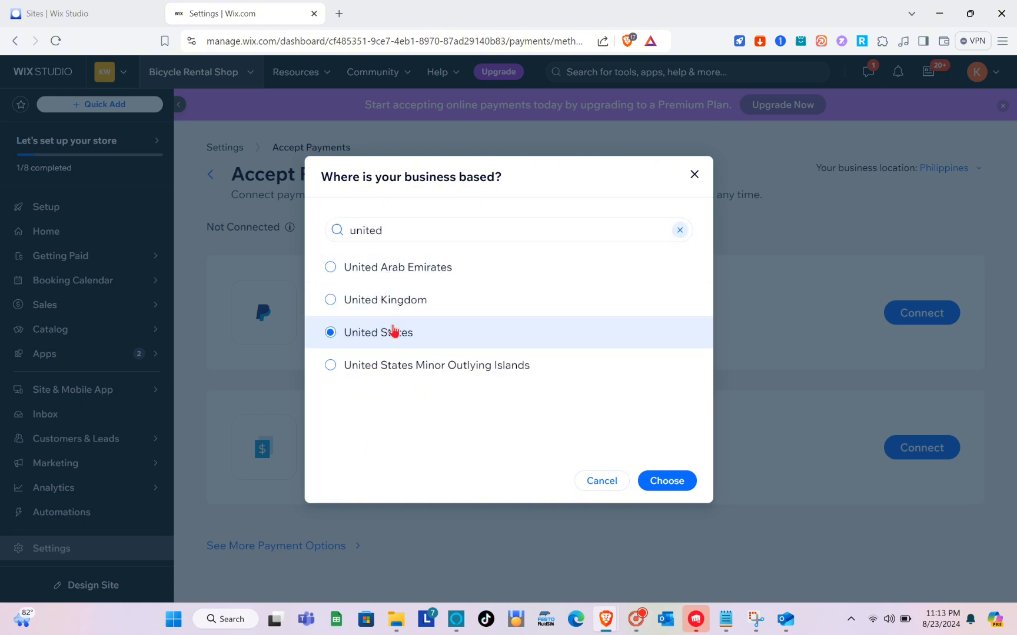
pyautogui.click(667, 481)
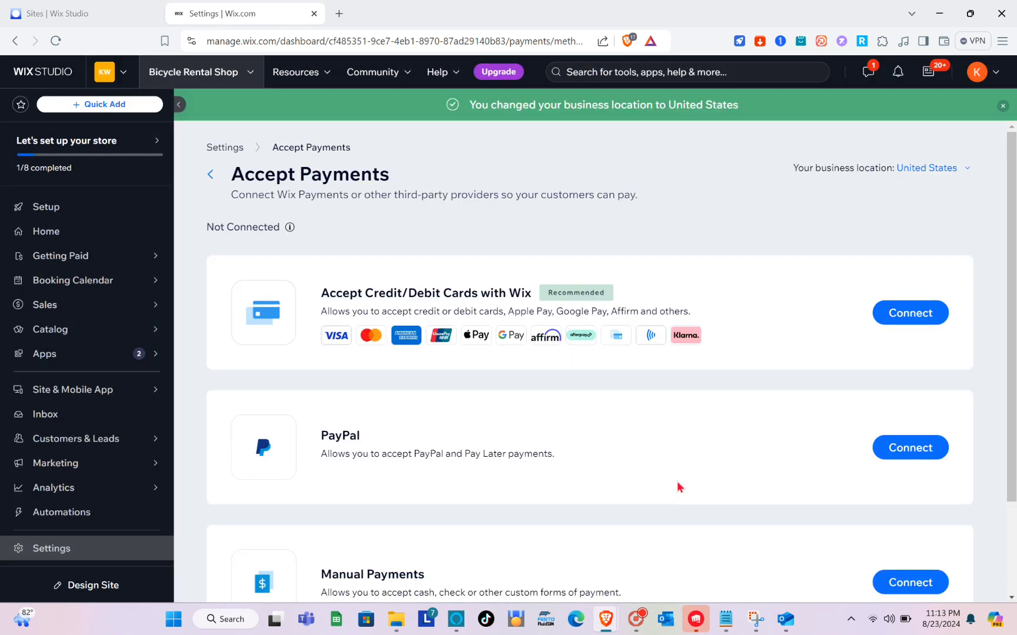
# - Review the main and additional payment providers offered for the United States, and return to the Accept Payments page
pyautogui.scroll(-2, 525, 355)
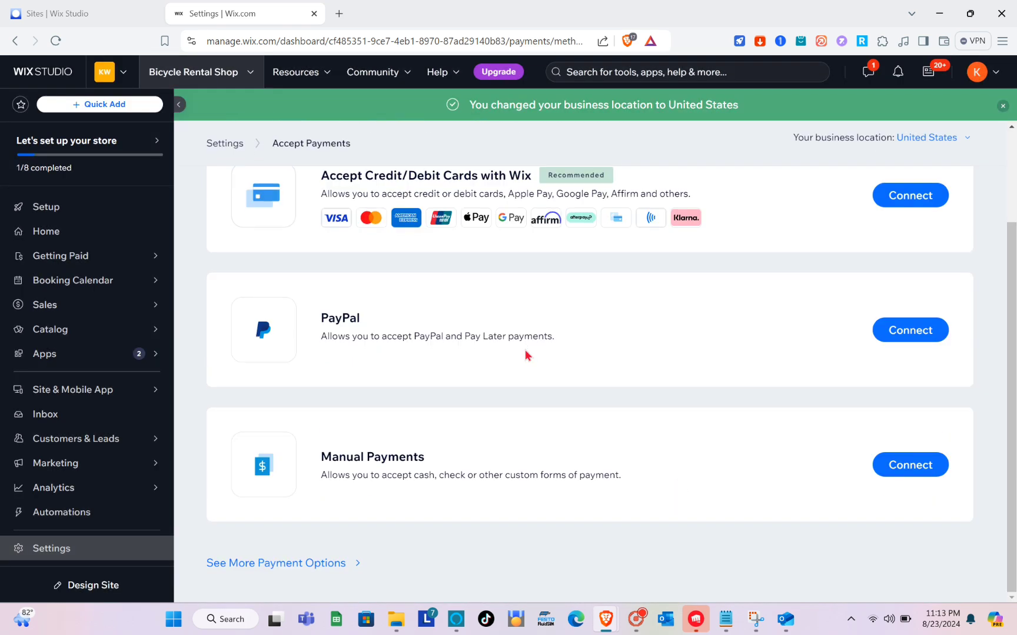
pyautogui.scroll(2, 525, 355)
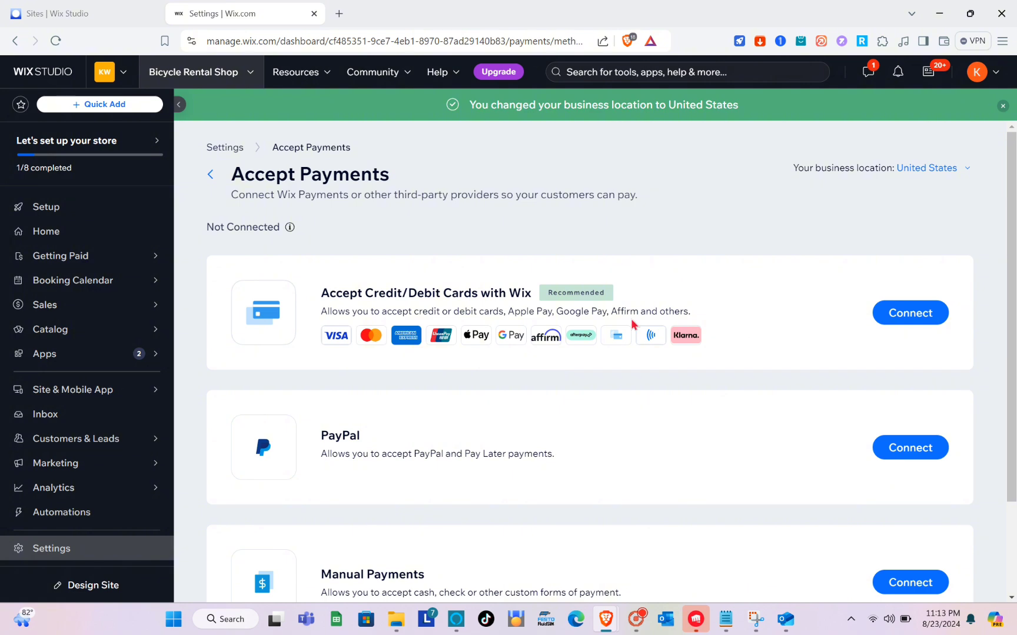
pyautogui.scroll(-2, 418, 424)
pyautogui.scroll(2, 418, 406)
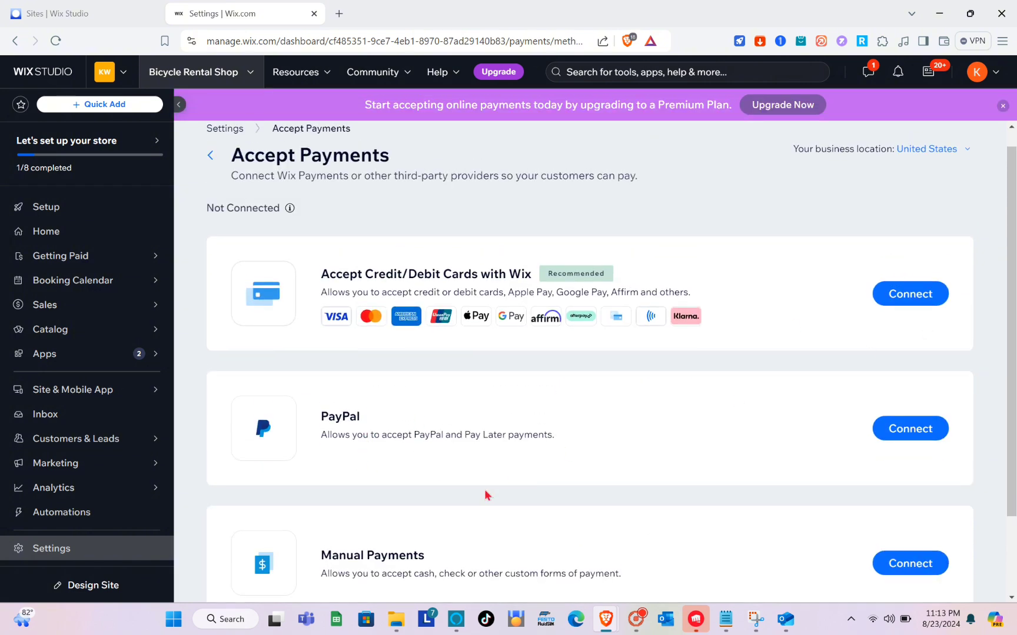
pyautogui.scroll(-2, 438, 543)
pyautogui.click(277, 564)
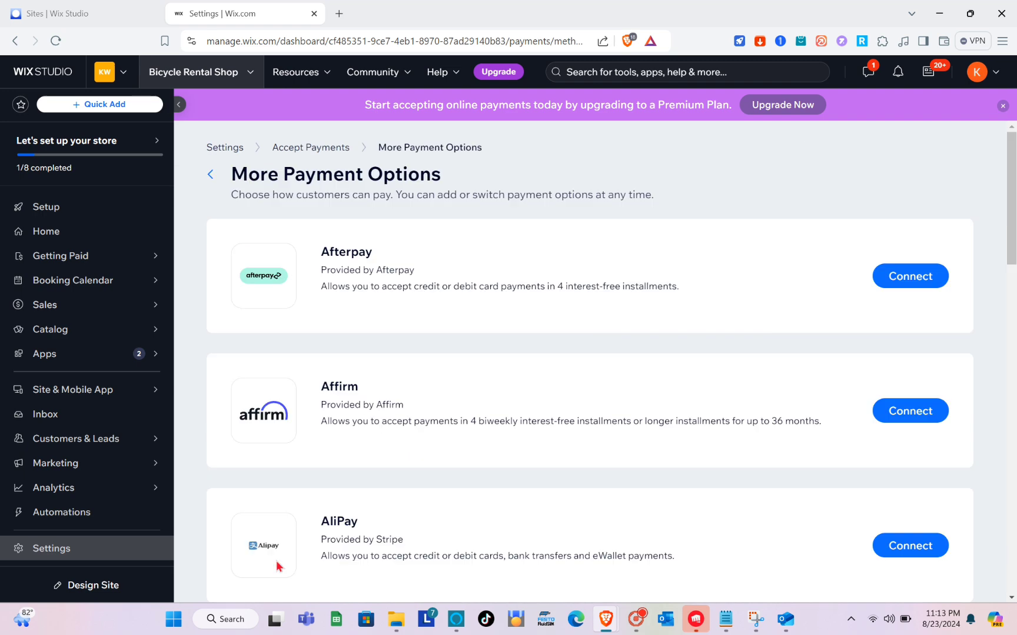
pyautogui.scroll(-10, 420, 437)
pyautogui.scroll(-8, 421, 439)
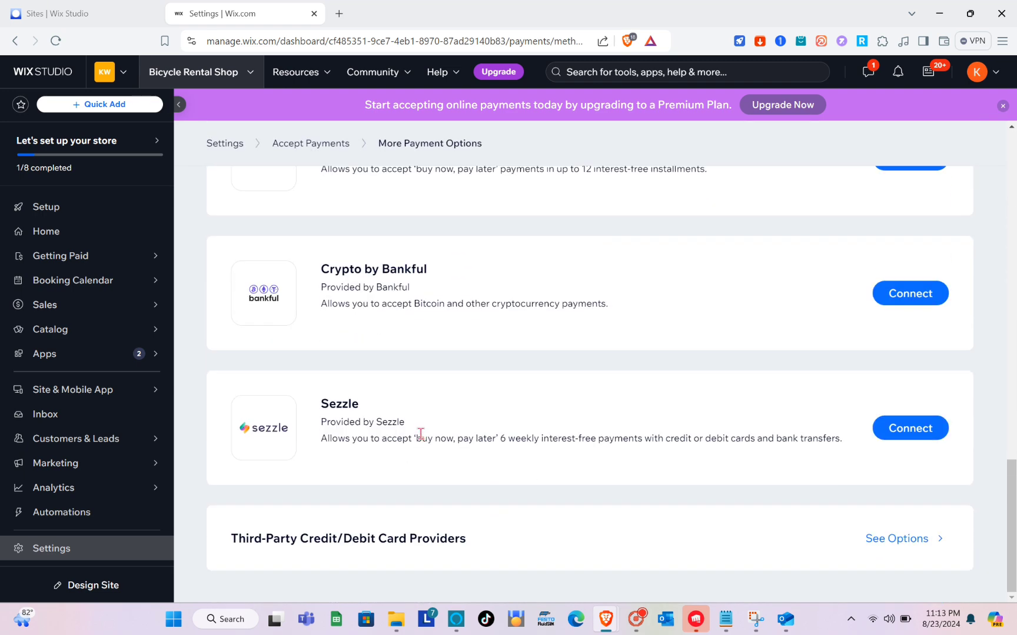
pyautogui.scroll(15, 420, 435)
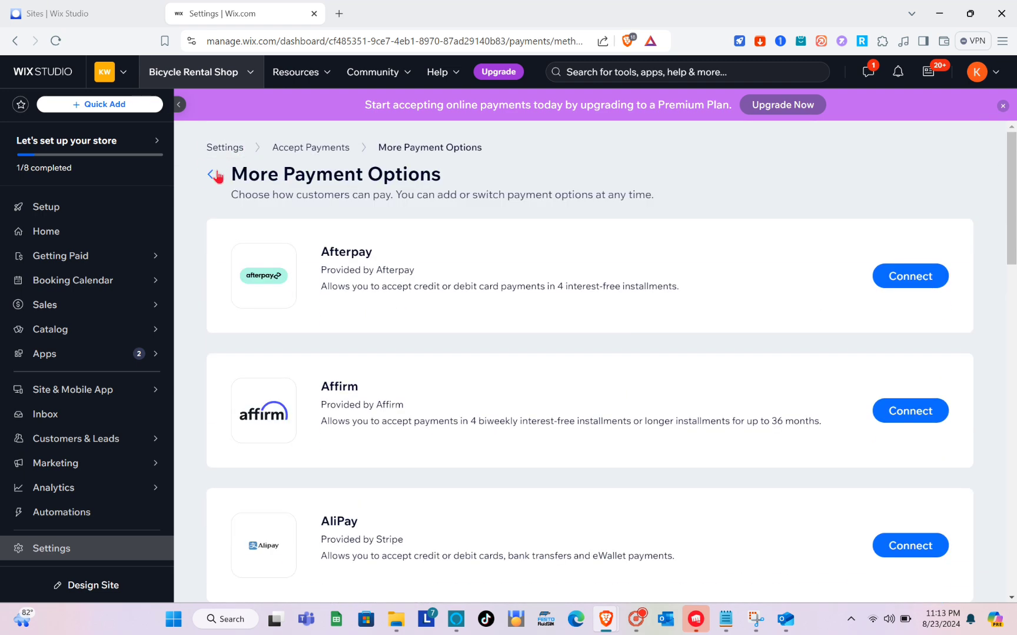
pyautogui.click(212, 175)
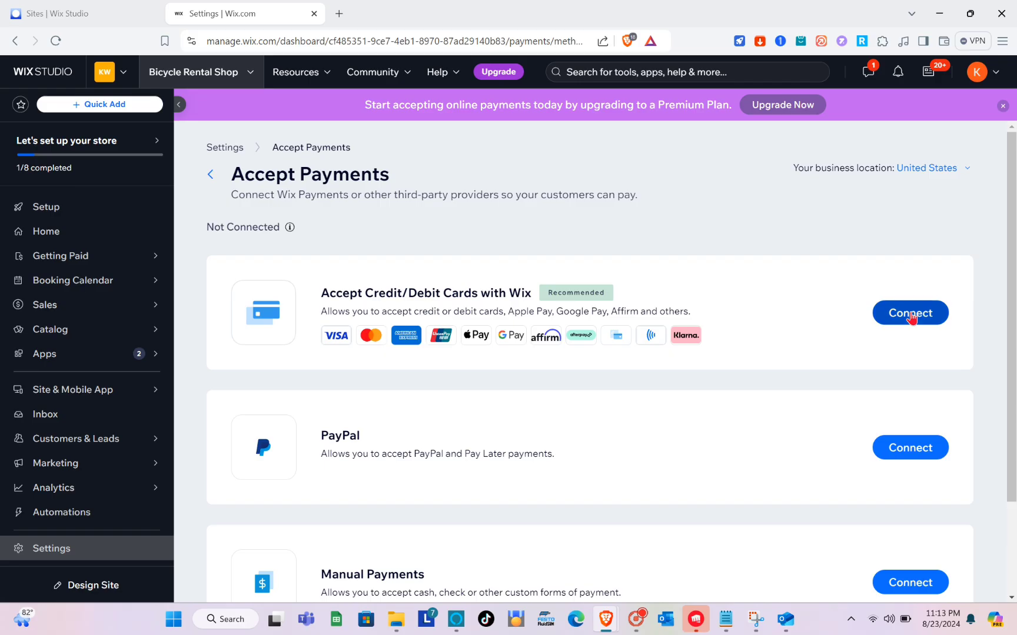
# - Connect credit/debit card payments with Wix, declare that no prohibited products or services are sold, and accept the terms
pyautogui.click(910, 316)
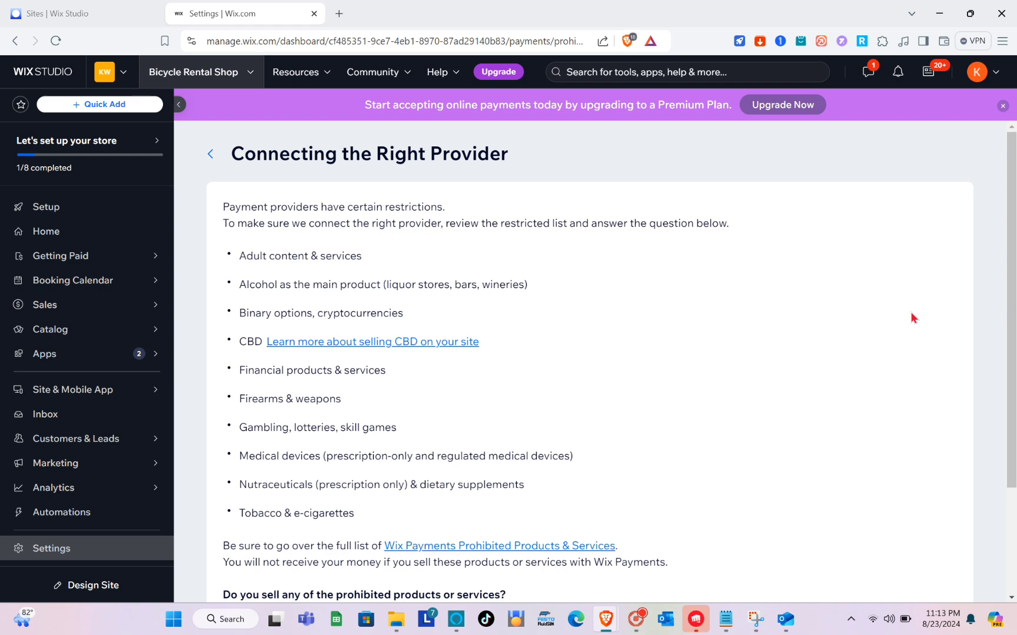
pyautogui.scroll(-3, 419, 327)
pyautogui.scroll(3, 419, 328)
pyautogui.scroll(-3, 356, 321)
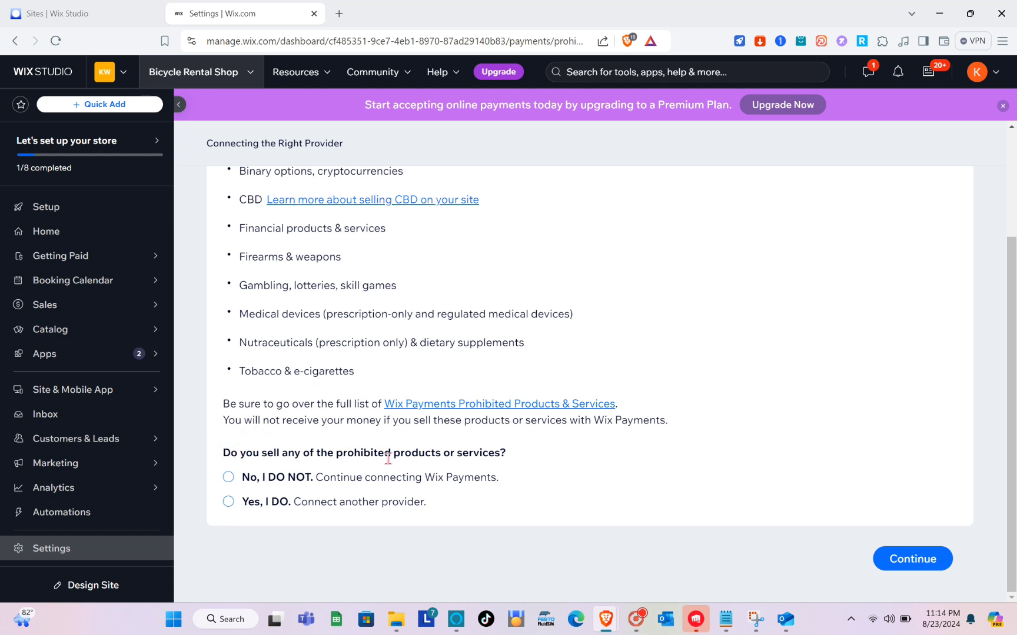
pyautogui.click(228, 477)
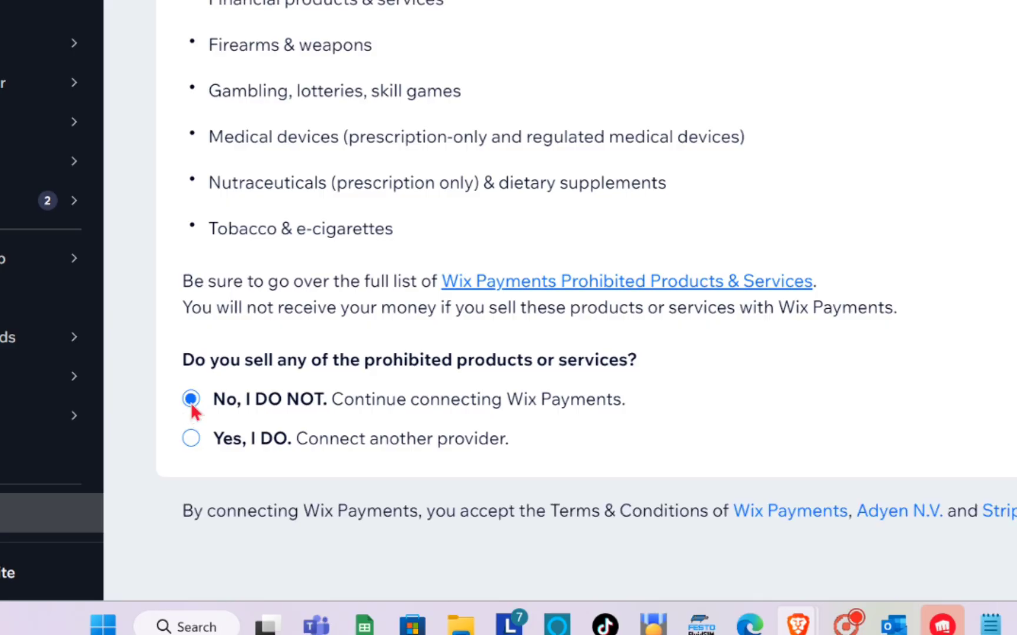
pyautogui.scroll(-1, 710, 368)
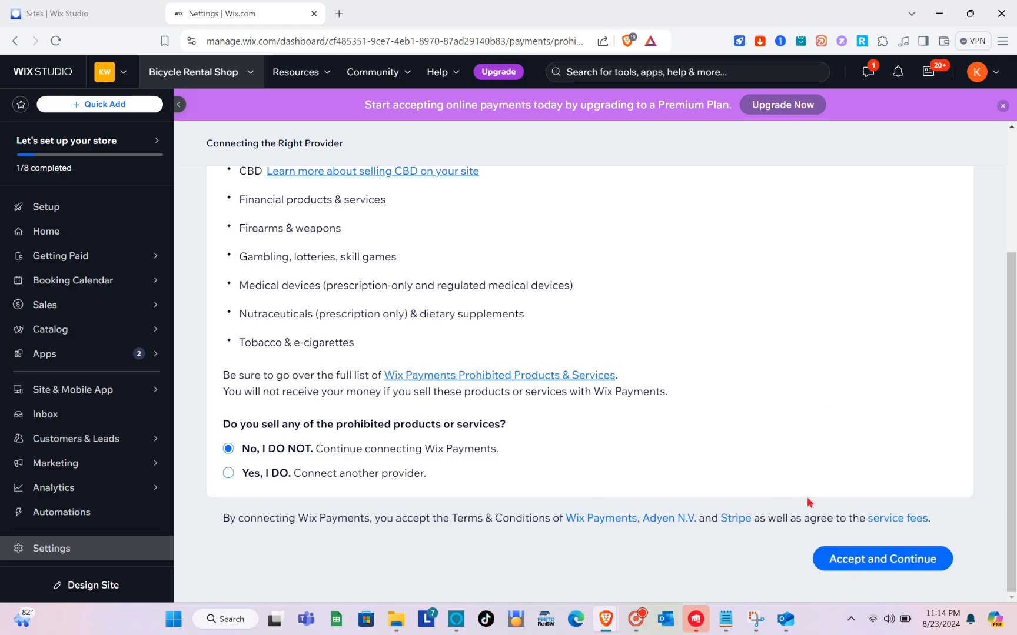
pyautogui.click(876, 560)
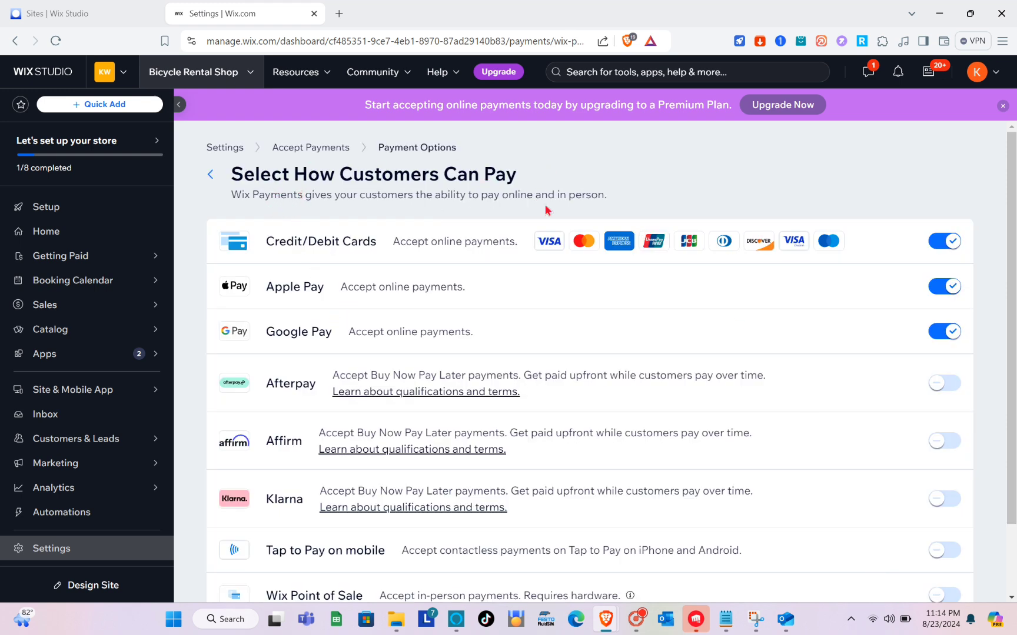
# - Have Credit/Debit Cards, Apple Pay and Google Pay enabled as customer payment options and continue to connect Wix Payments
pyautogui.scroll(-1, 542, 229)
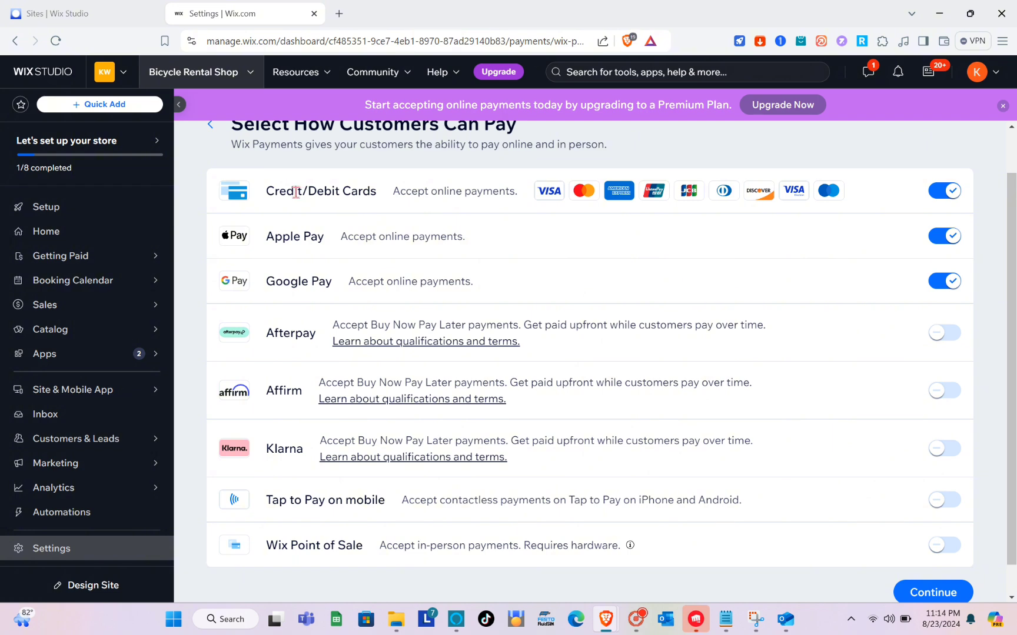
pyautogui.moveTo(268, 193); pyautogui.dragTo(396, 187)
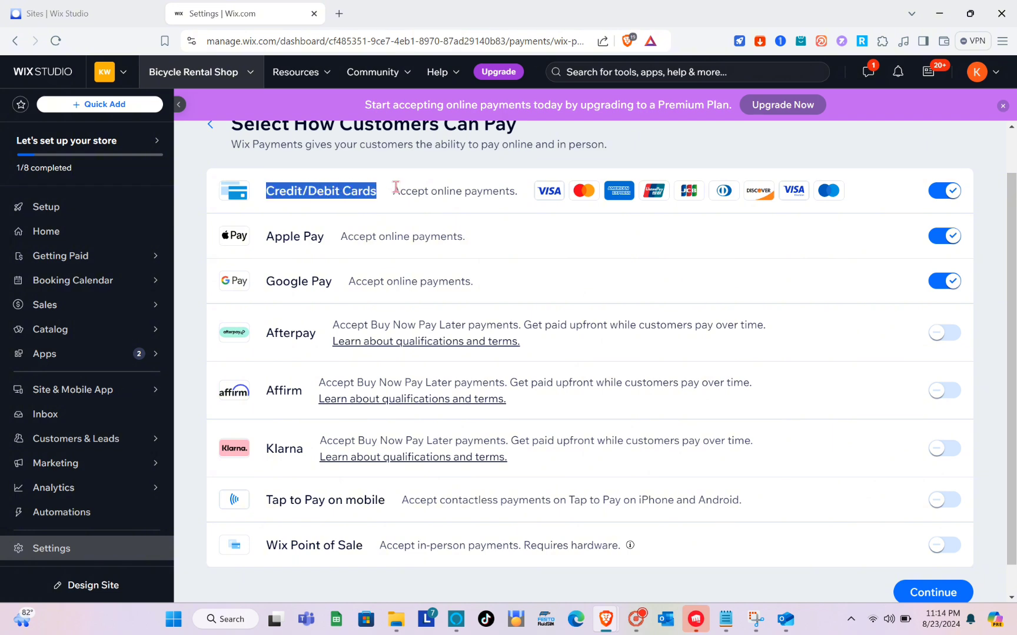
pyautogui.click(951, 196)
pyautogui.click(951, 196)
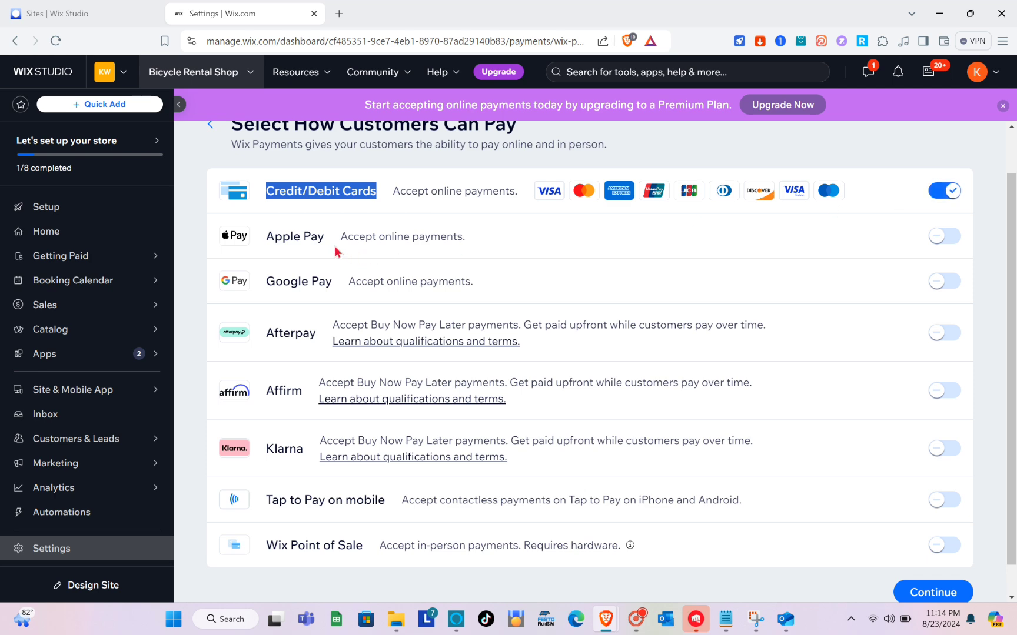
pyautogui.click(955, 239)
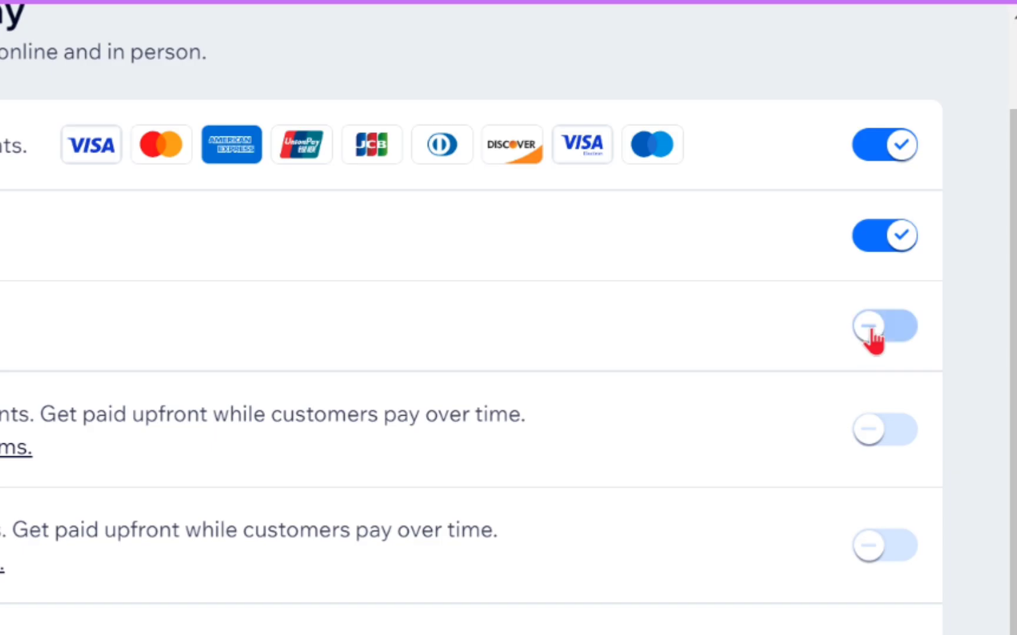
pyautogui.click(872, 331)
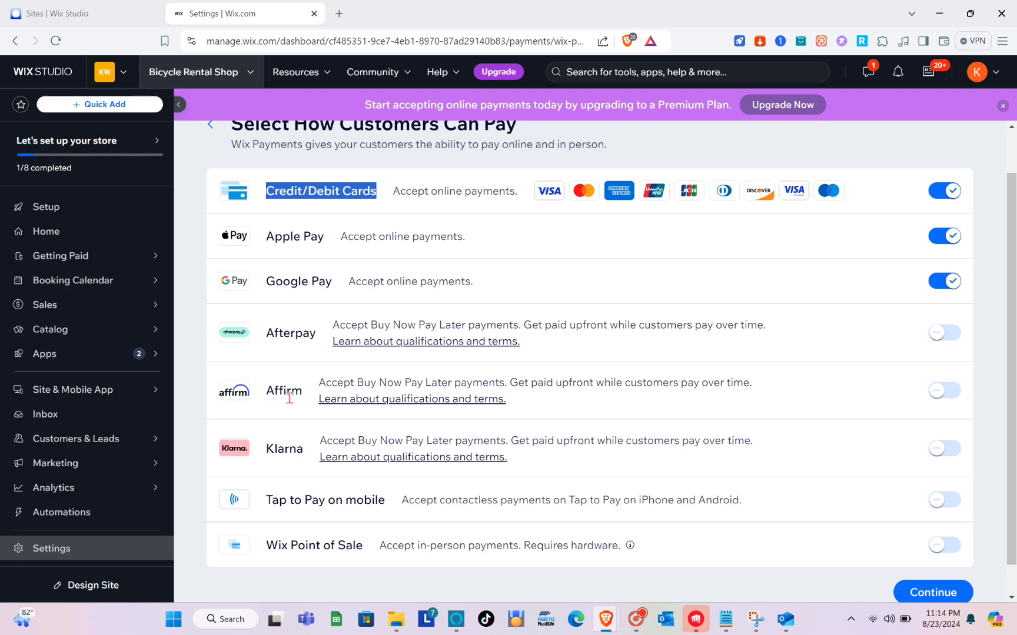
pyautogui.scroll(1, 458, 442)
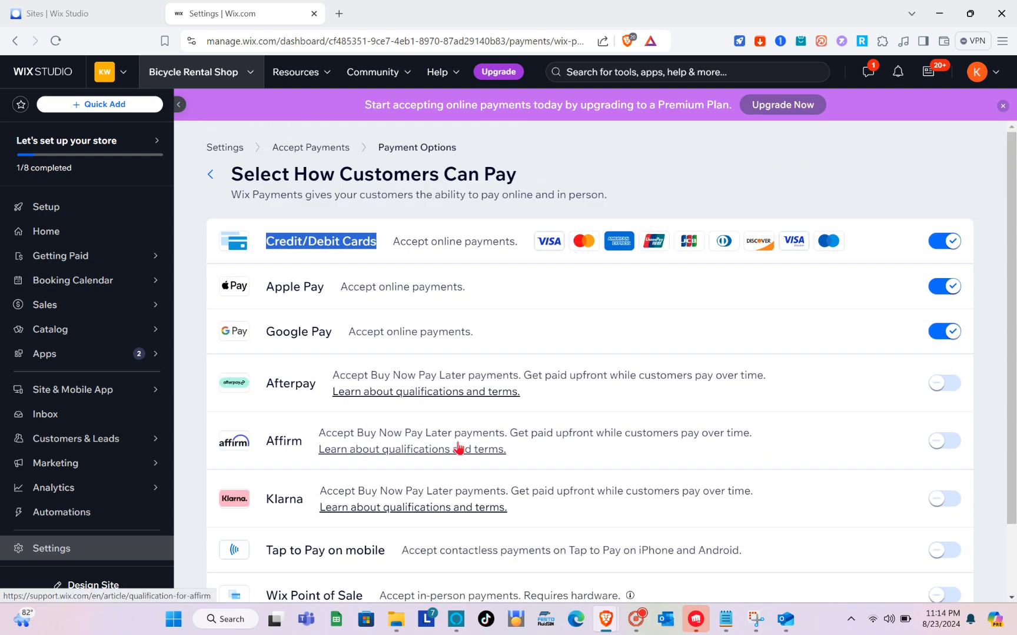
pyautogui.scroll(-2, 615, 262)
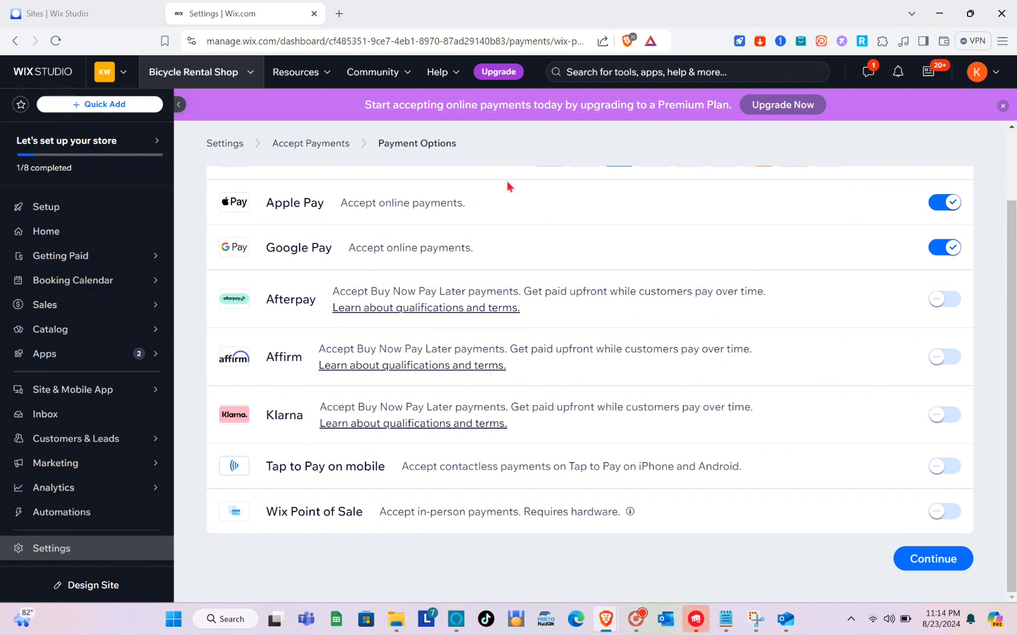
pyautogui.click(917, 566)
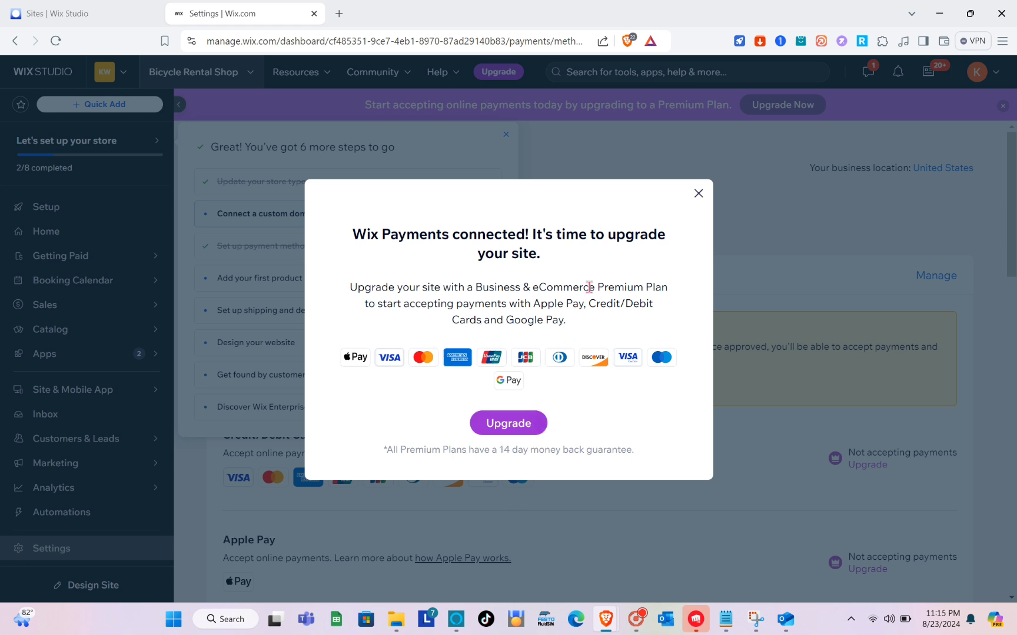
# - Dismiss the site upgrade prompt and review the payment methods listed under Wix Payments
pyautogui.click(700, 194)
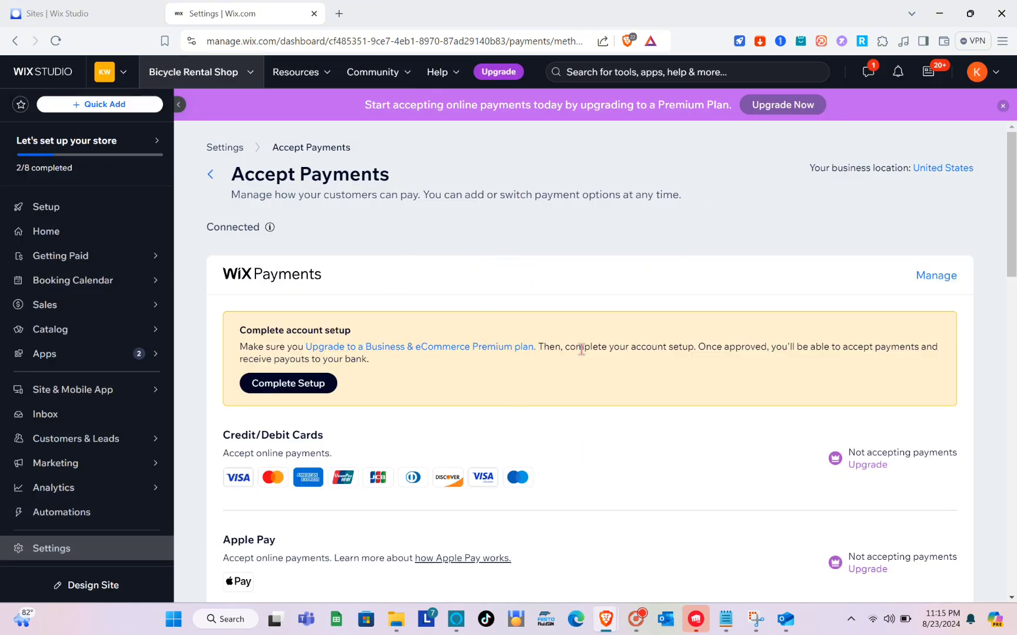
pyautogui.scroll(-7, 453, 412)
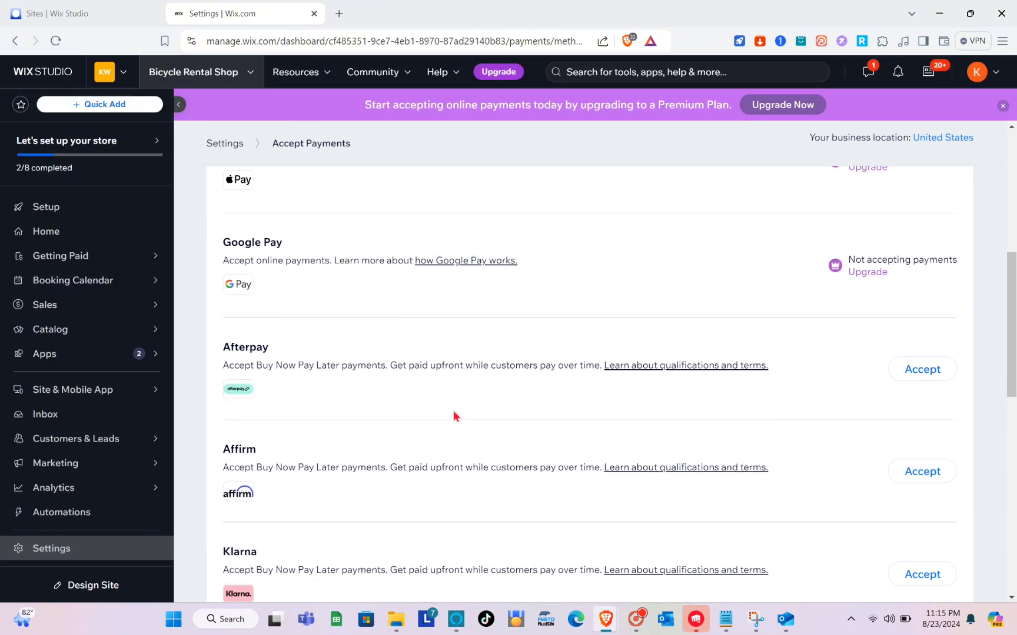
pyautogui.scroll(-3, 453, 416)
pyautogui.scroll(10, 453, 416)
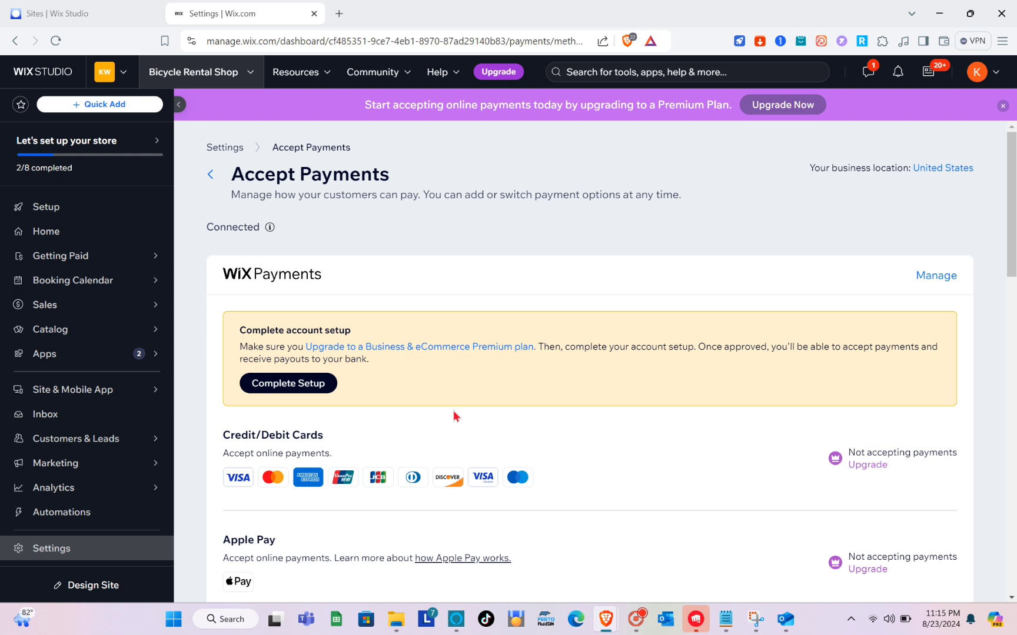
# - Return to the dashboard home, look through the Sales and Catalog options, and open Booking Integrations
pyautogui.click(78, 238)
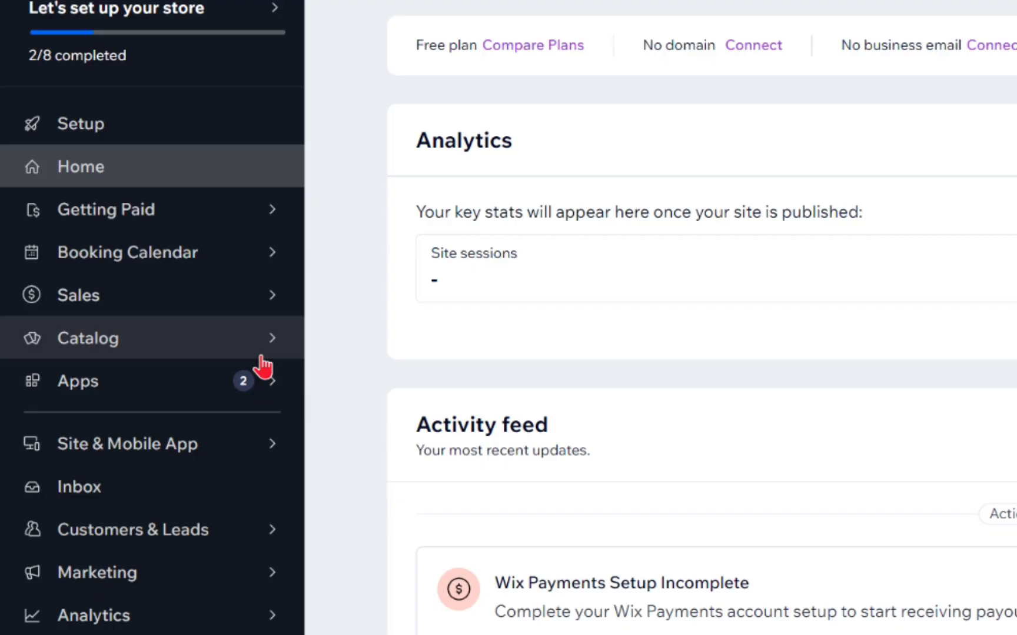
pyautogui.moveTo(249, 318)
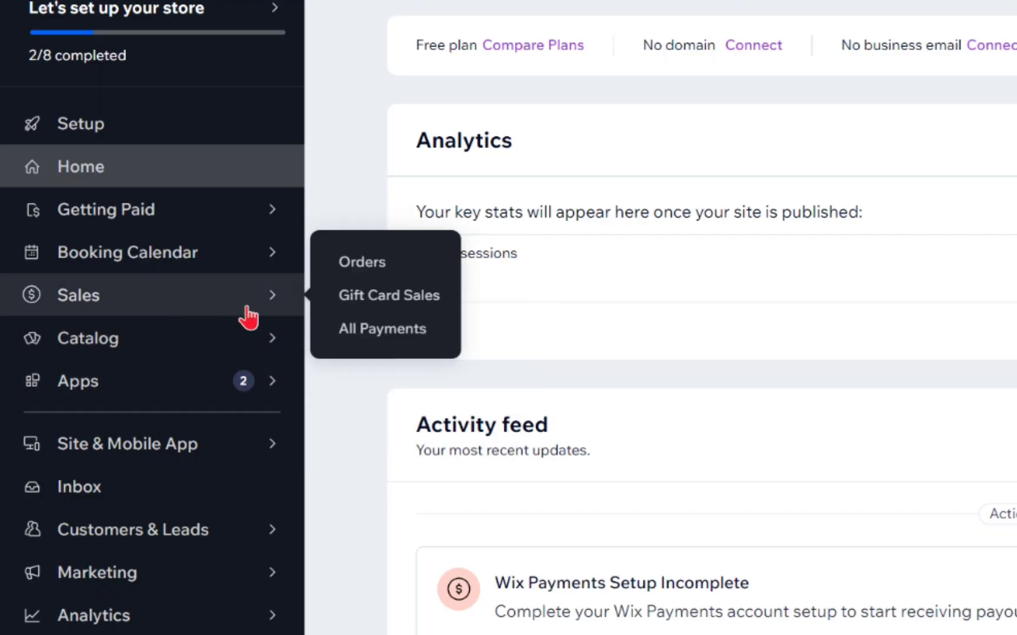
pyautogui.moveTo(276, 340)
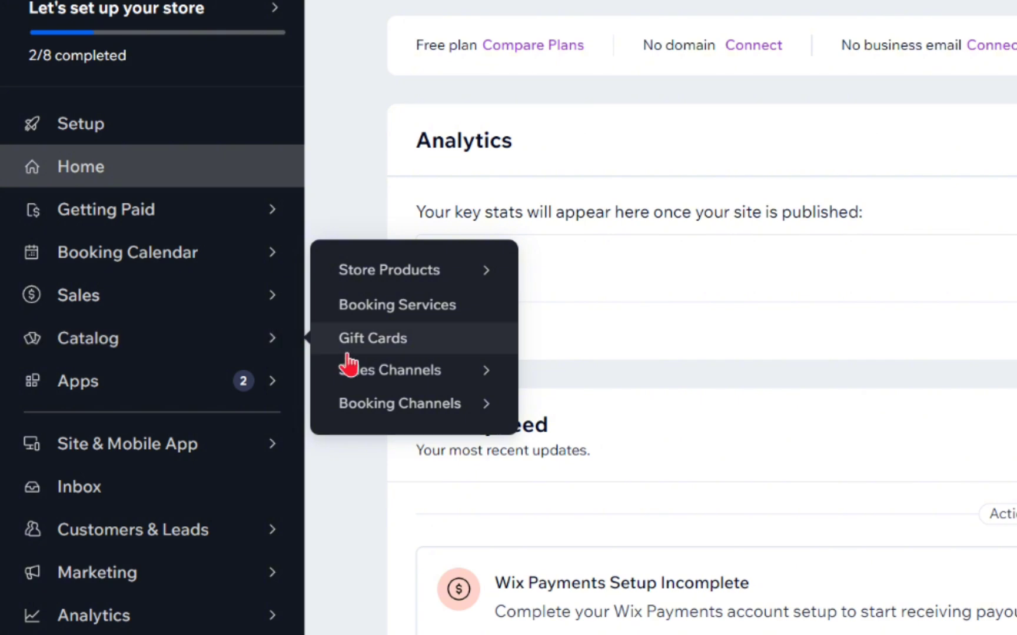
pyautogui.moveTo(485, 415)
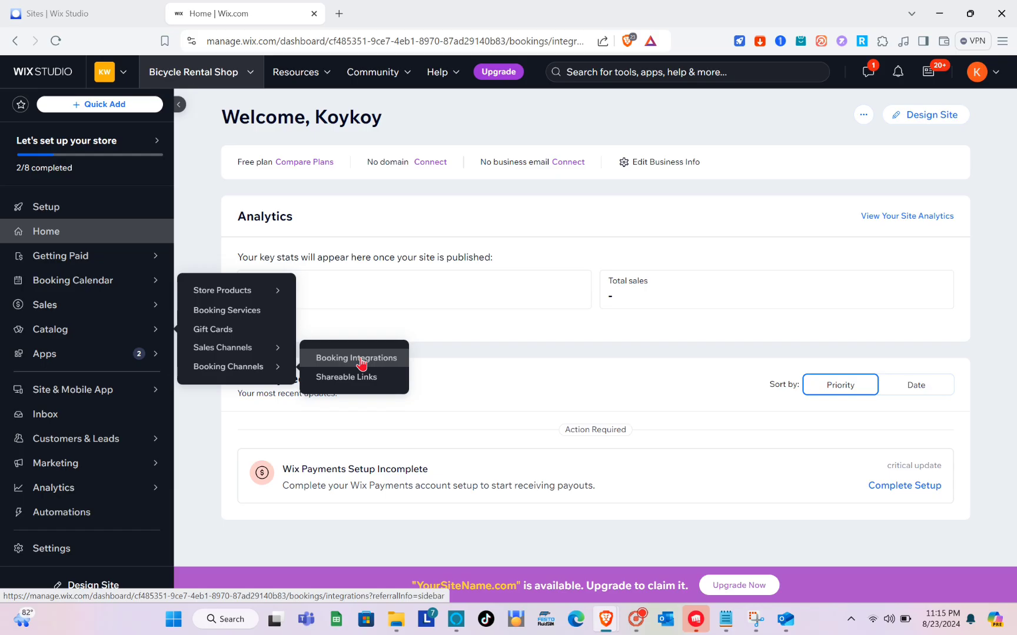
pyautogui.click(632, 397)
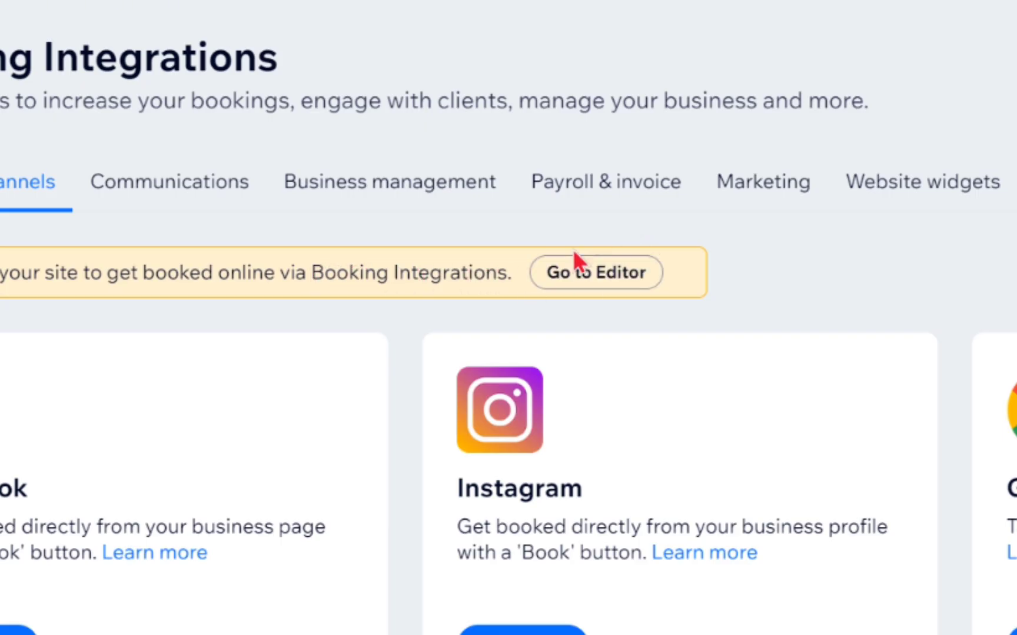
# - Go to the editor from the Booking Integrations page and choose to customize a template for the Bicycle Rental Shop
pyautogui.click(624, 272)
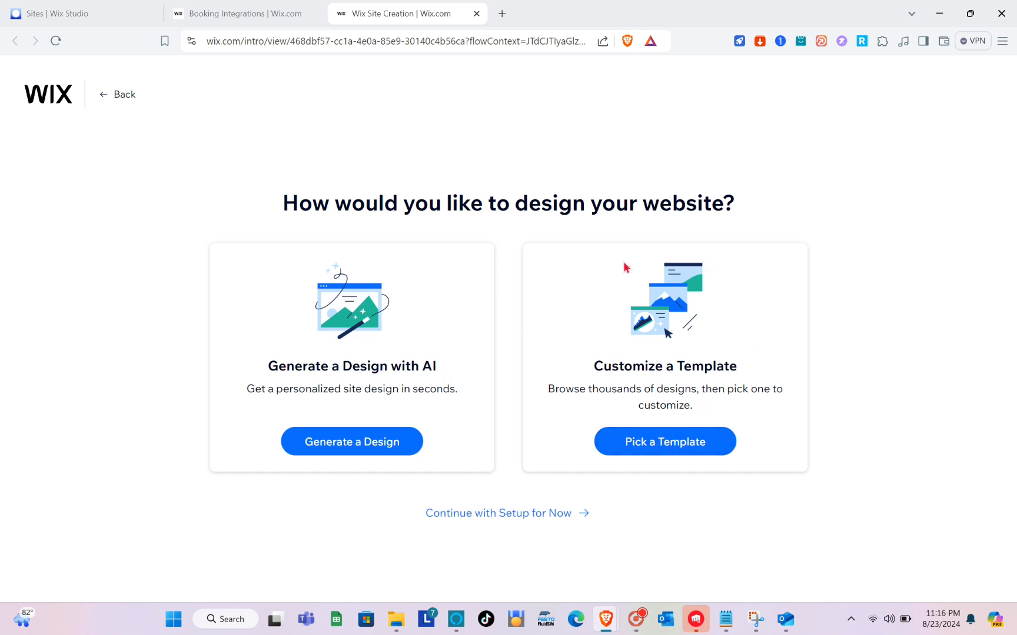
pyautogui.click(647, 451)
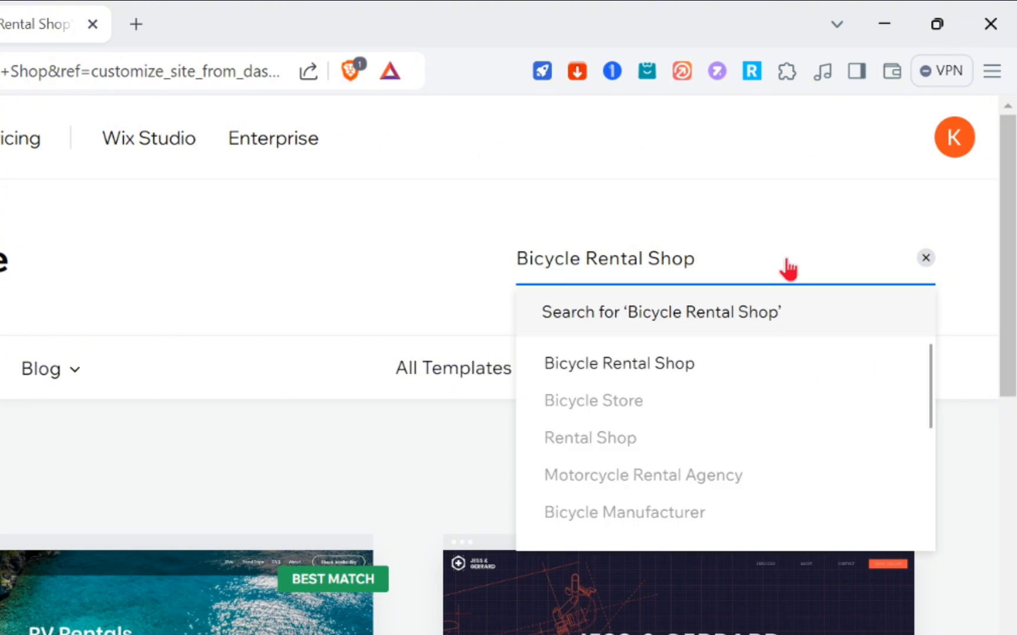
pyautogui.click(342, 434)
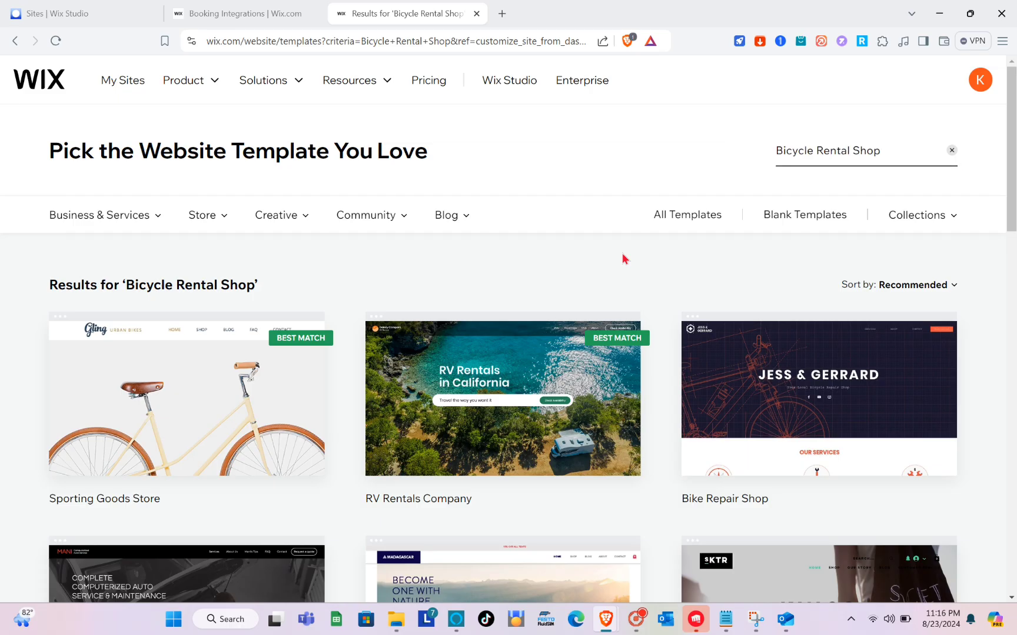
# - Browse the Bicycle Rental Shop template results and open the Gling Urban Bikes Sporting Goods Store template for editing
pyautogui.scroll(-1, 344, 441)
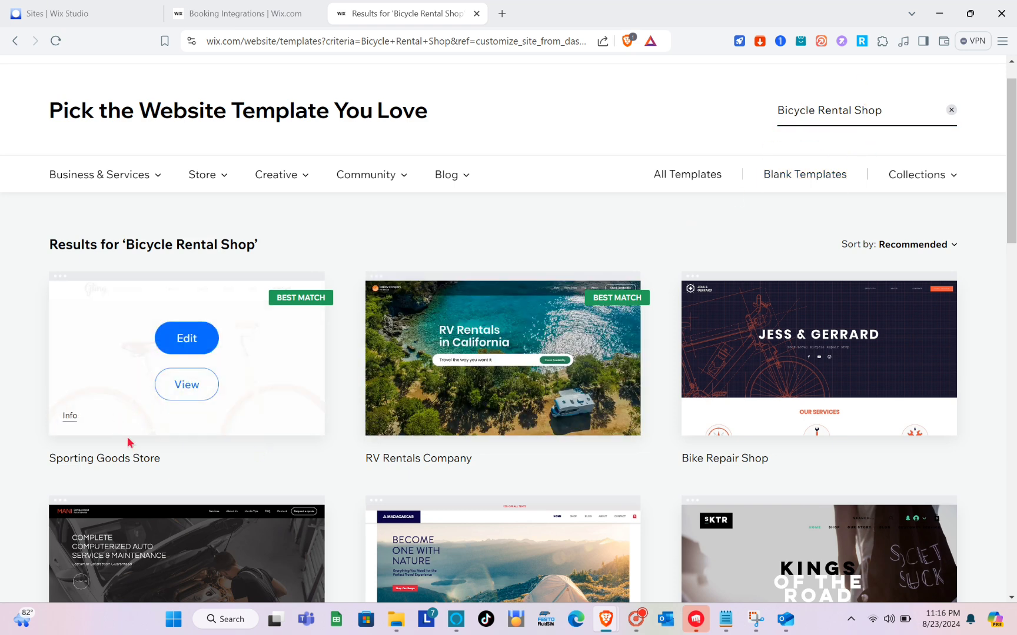
pyautogui.scroll(-1, 275, 441)
pyautogui.scroll(-2, 274, 445)
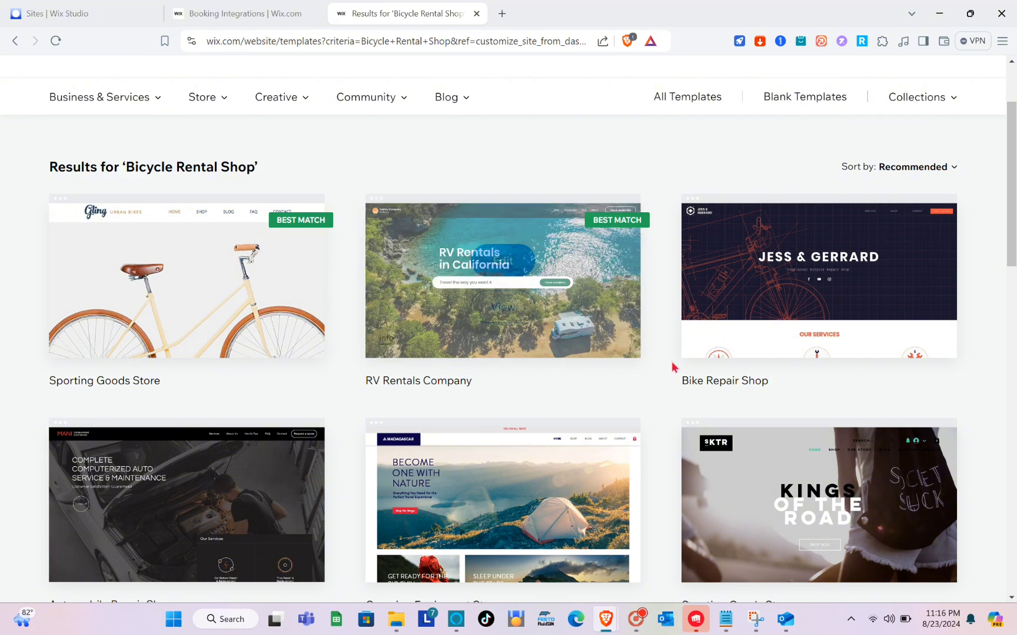
pyautogui.scroll(-3, 639, 343)
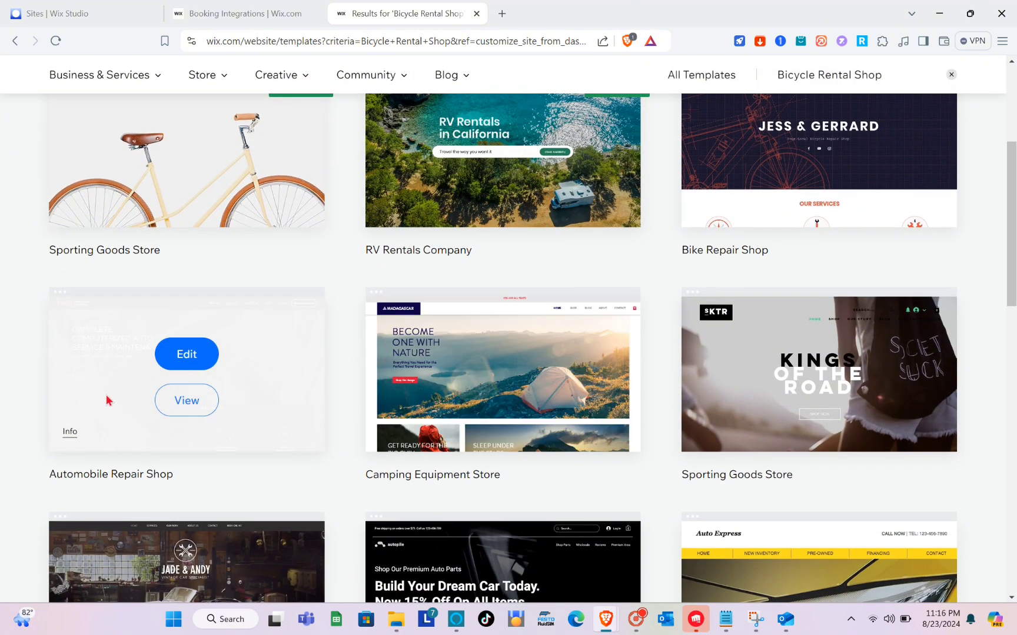
pyautogui.scroll(-10, 507, 424)
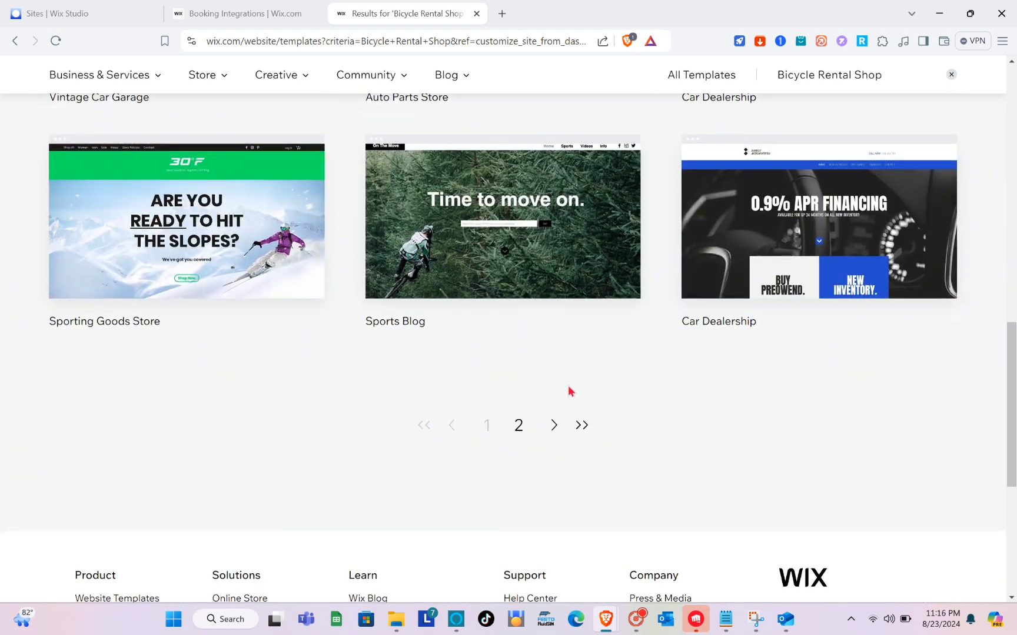
pyautogui.scroll(15, 483, 379)
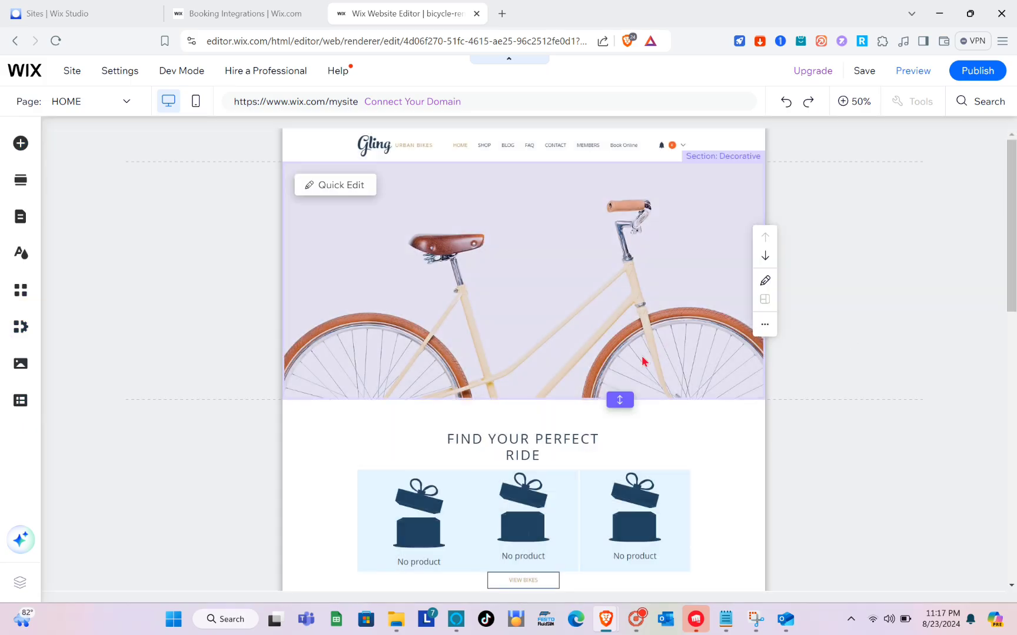
# - Examine the template's whole home page in the editor, both zoomed out and at 100% zoom
pyautogui.scroll(-12, 643, 361)
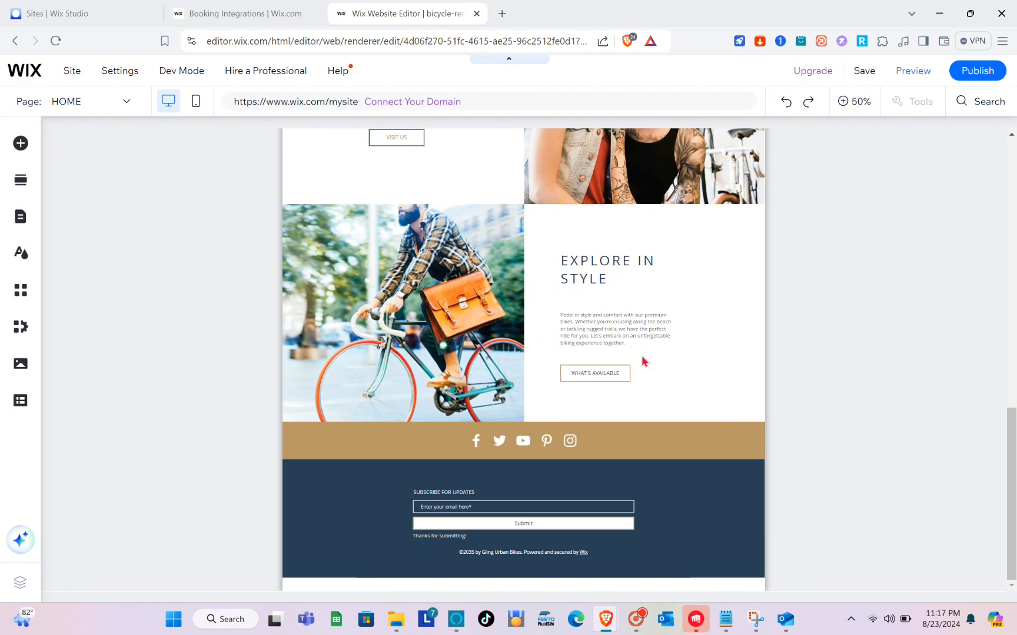
pyautogui.scroll(15, 642, 360)
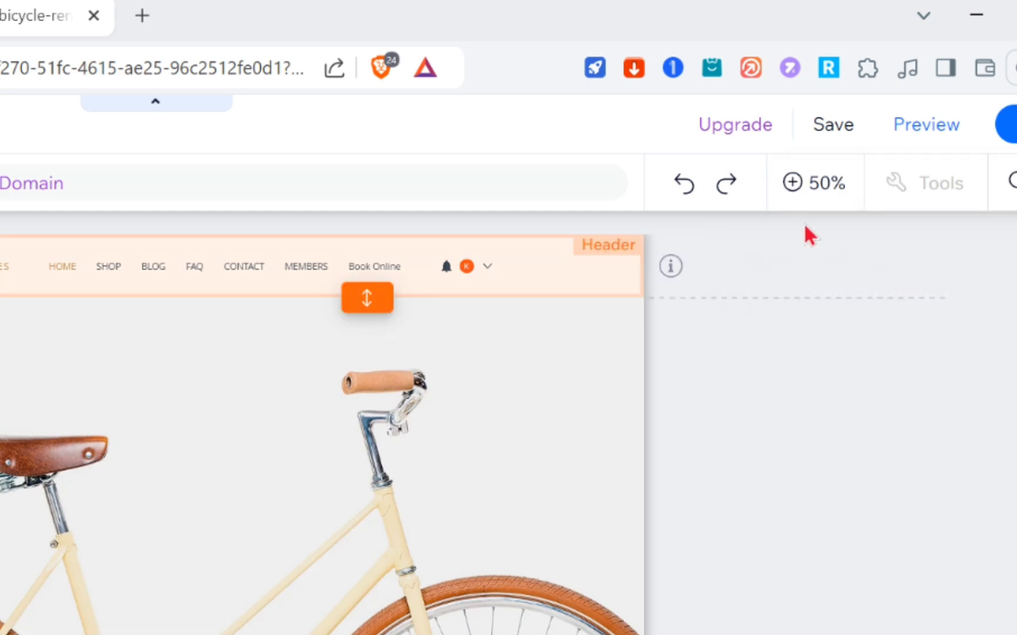
pyautogui.click(810, 198)
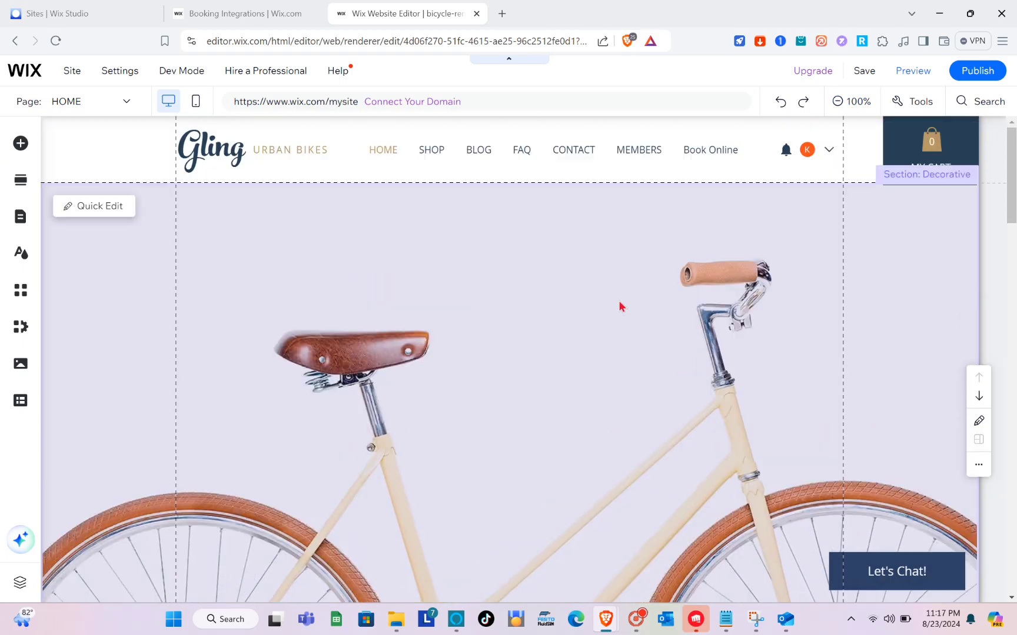
pyautogui.scroll(-8, 620, 306)
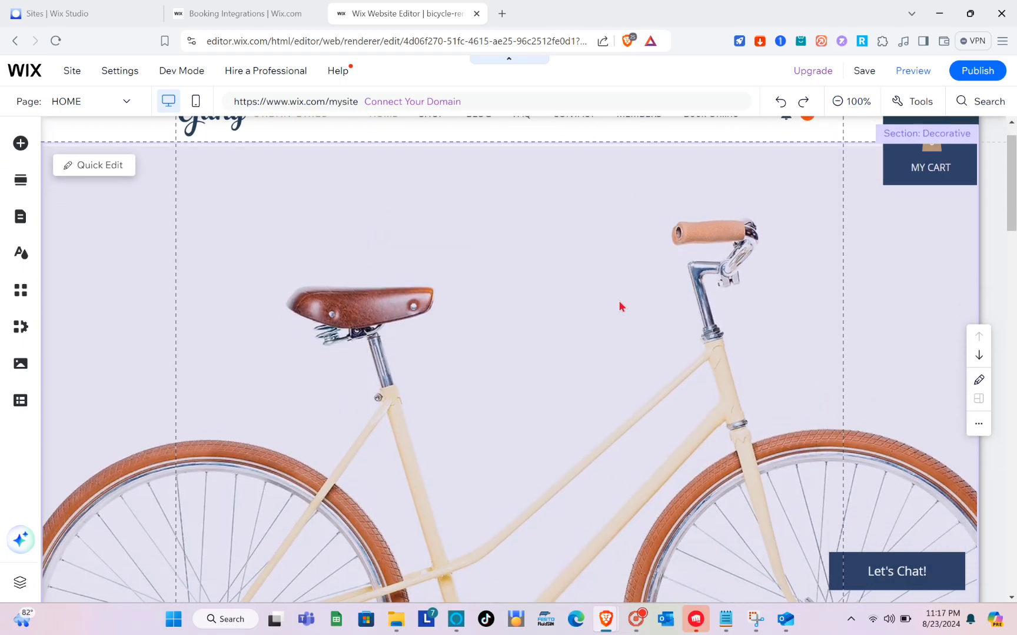
pyautogui.scroll(-15, 619, 305)
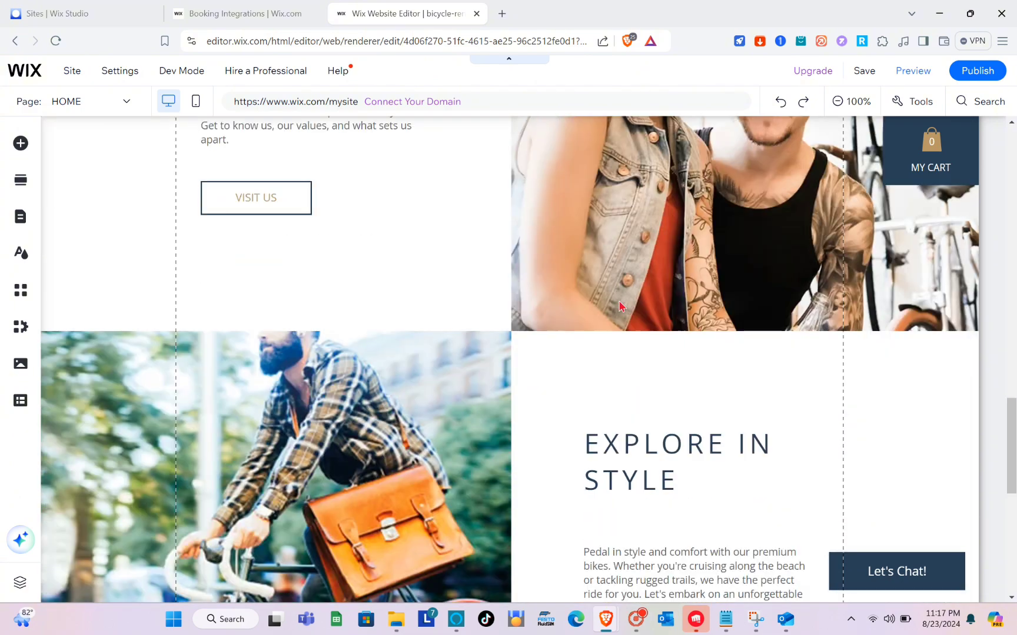
pyautogui.scroll(20, 619, 305)
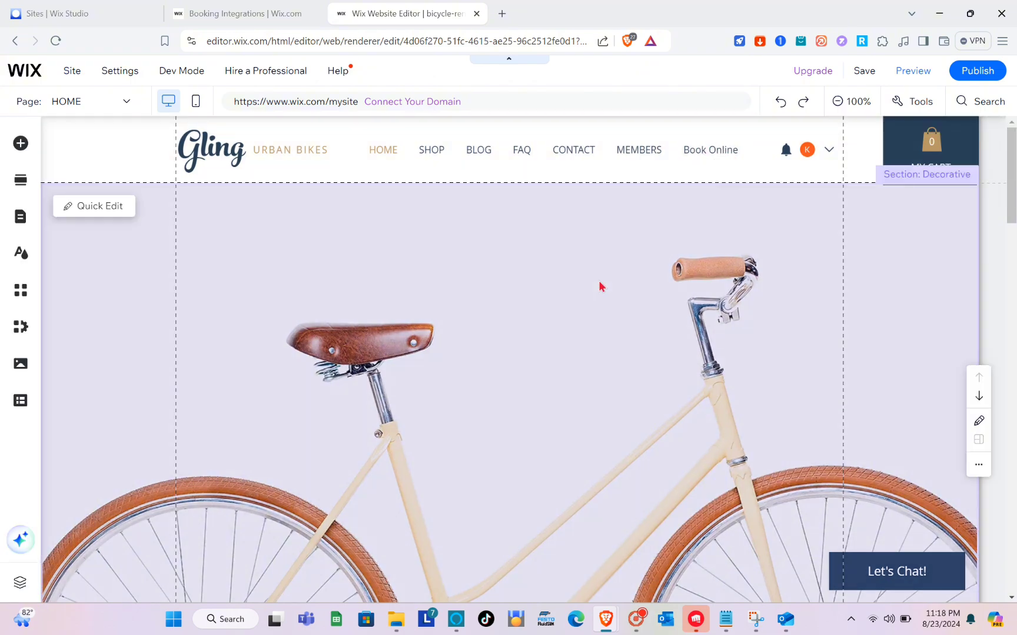
# - Replace the logo text "Gling" in the home page header with "Rental"
pyautogui.scroll(-10, 601, 288)
pyautogui.scroll(-15, 600, 286)
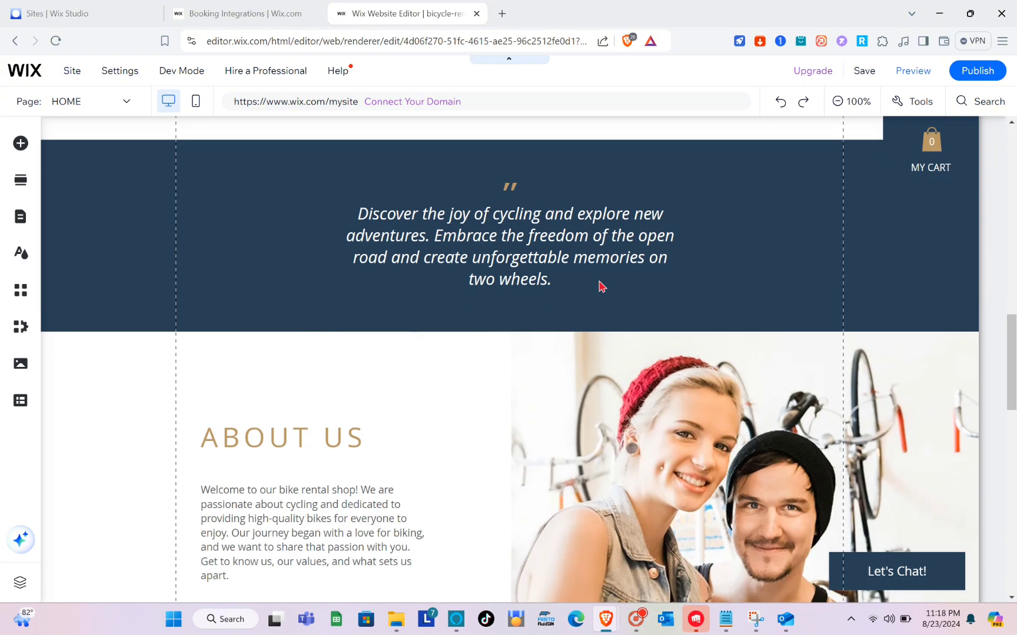
pyautogui.scroll(15, 600, 286)
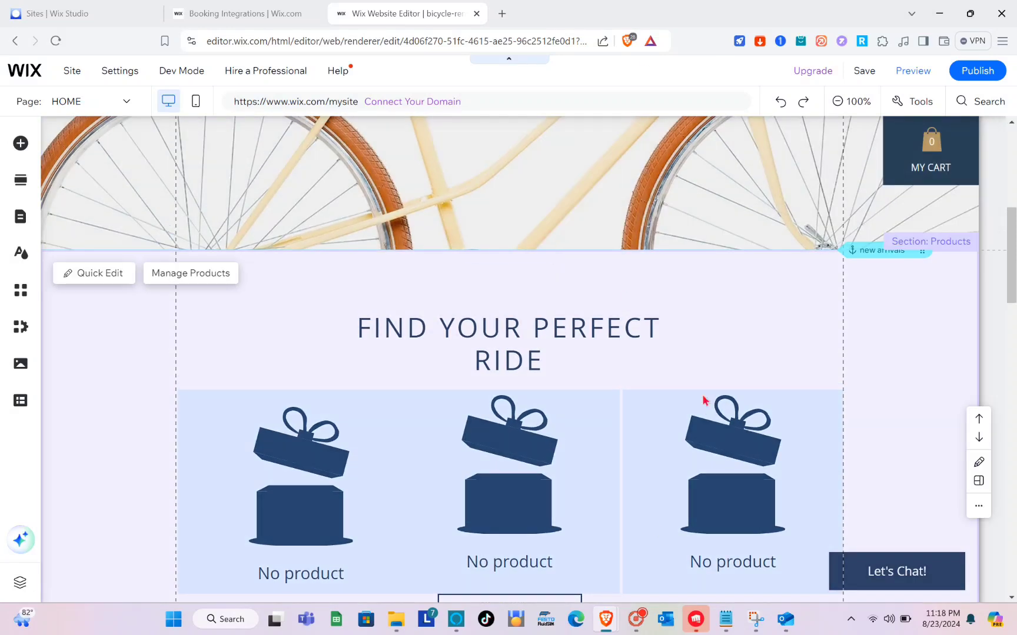
pyautogui.scroll(8, 516, 491)
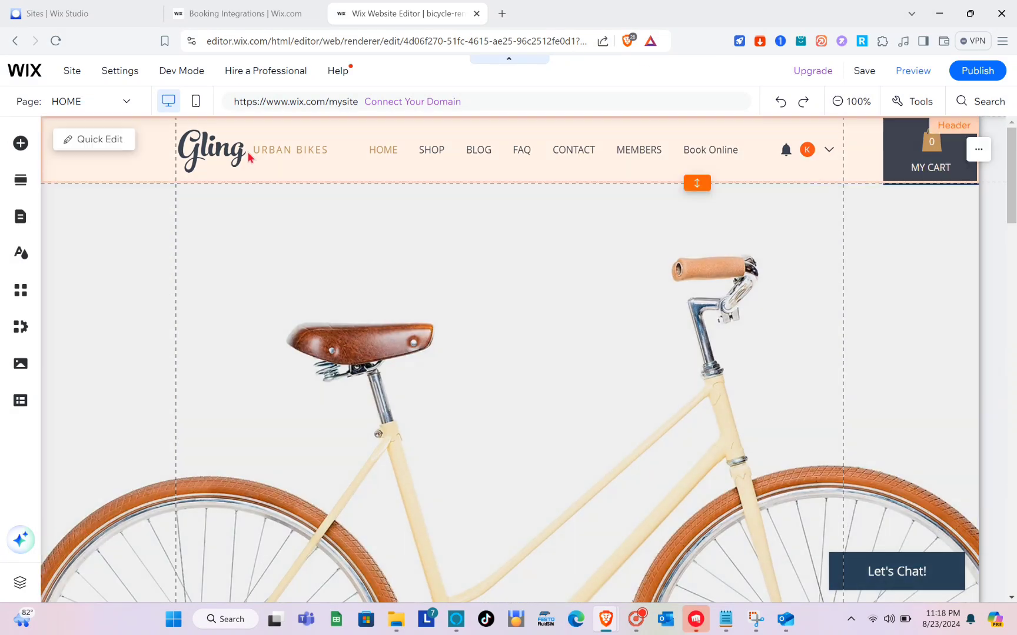
pyautogui.click(250, 156)
pyautogui.click(241, 153)
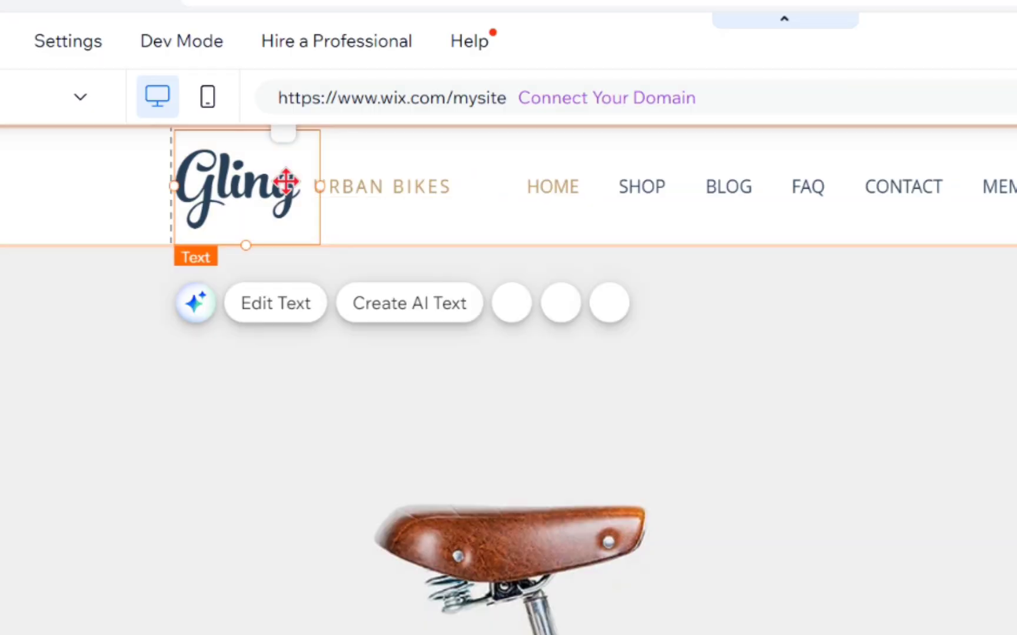
pyautogui.doubleClick(238, 147)
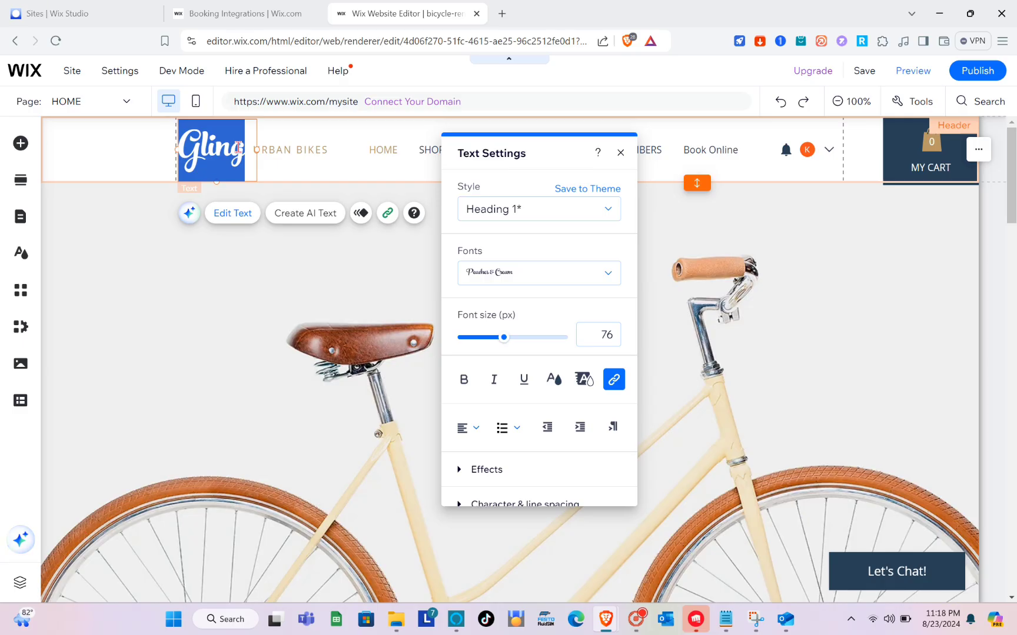
pyautogui.write('Re')
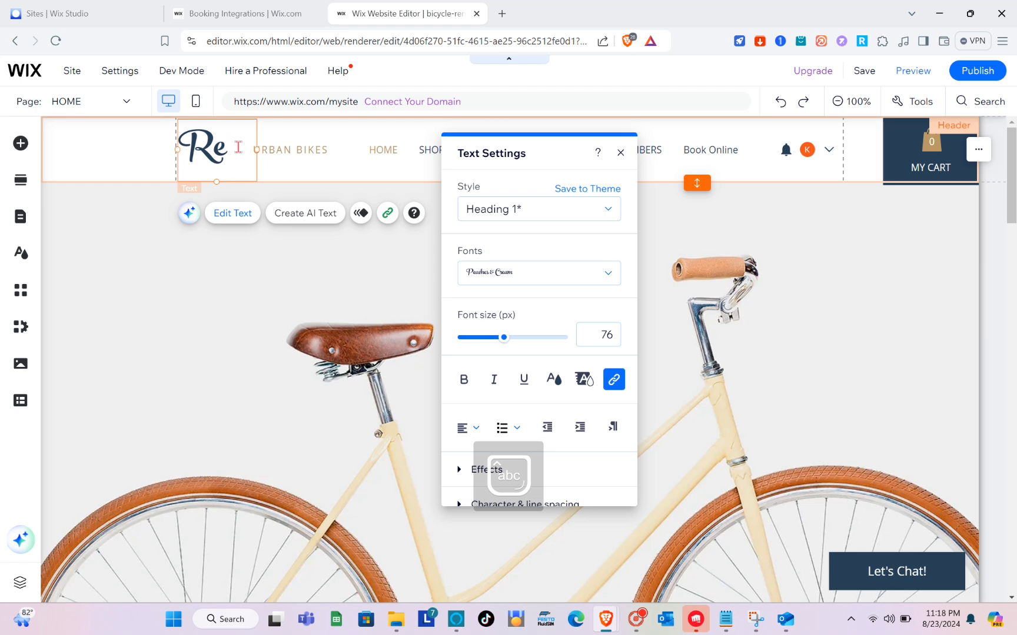
pyautogui.write('ntal')
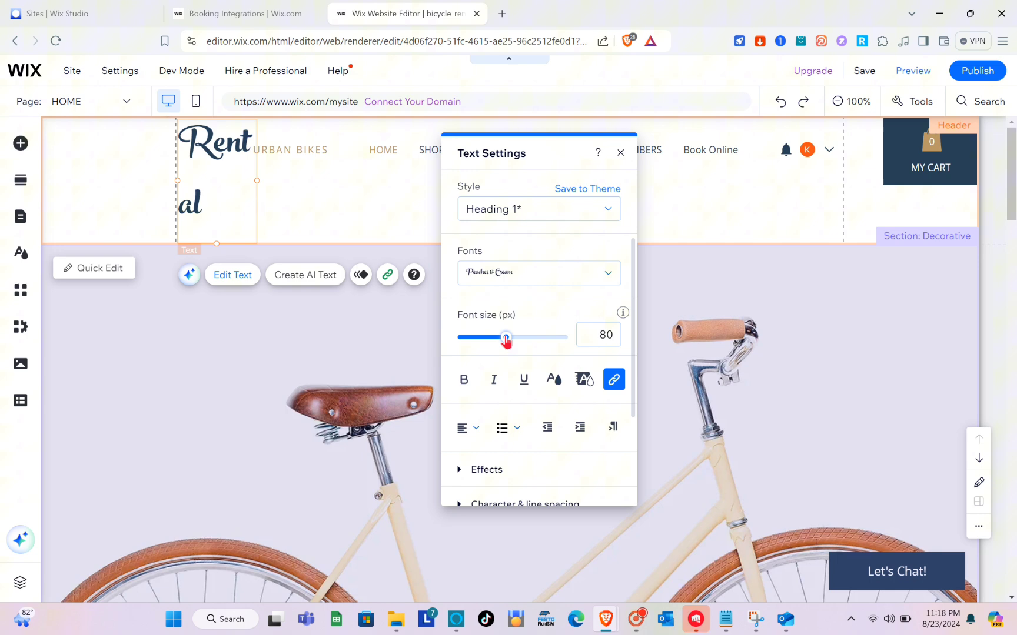
# - Reduce the font size of the whole "Rental" logo text to 56 px
pyautogui.moveTo(506, 341); pyautogui.dragTo(493, 344)
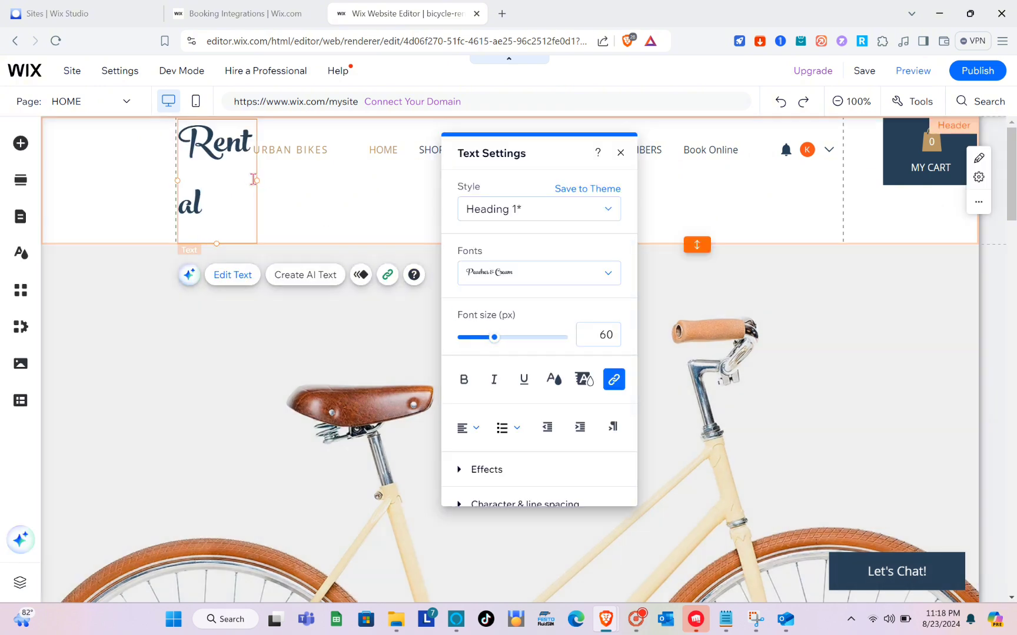
pyautogui.hotkey('ctrl', 'z')
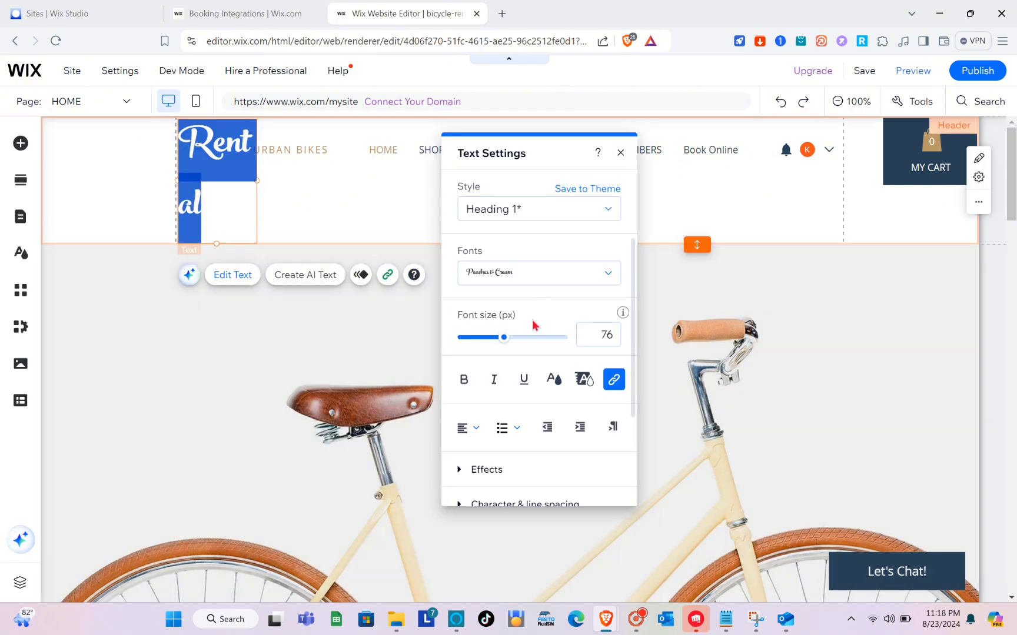
pyautogui.moveTo(504, 343); pyautogui.dragTo(491, 347)
# - Replace the "URBAN BIKES" text beside the logo with "BICYCLES"
pyautogui.click(312, 152)
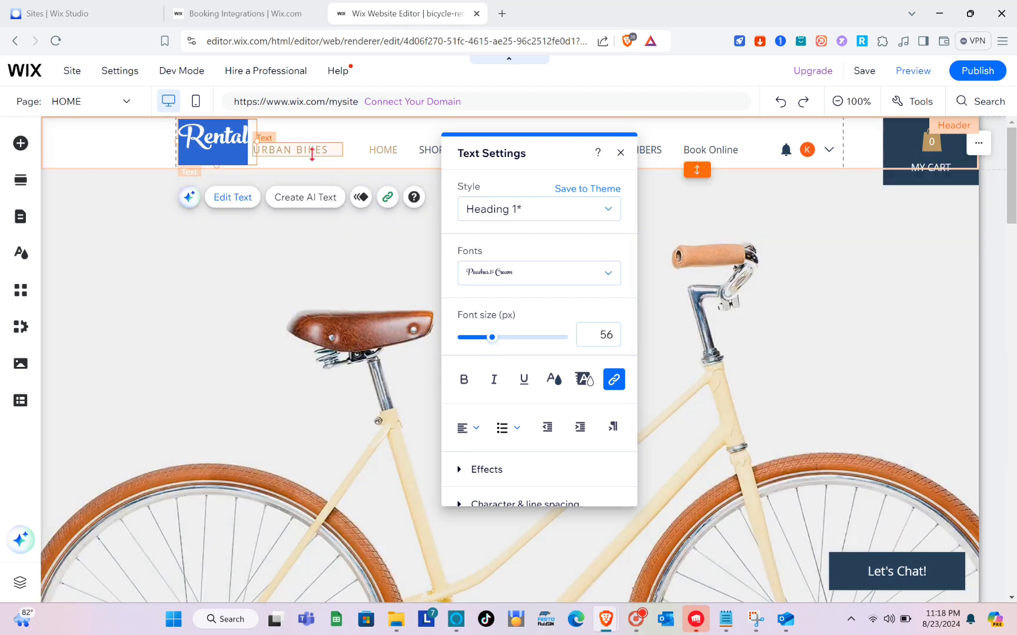
pyautogui.click(312, 152)
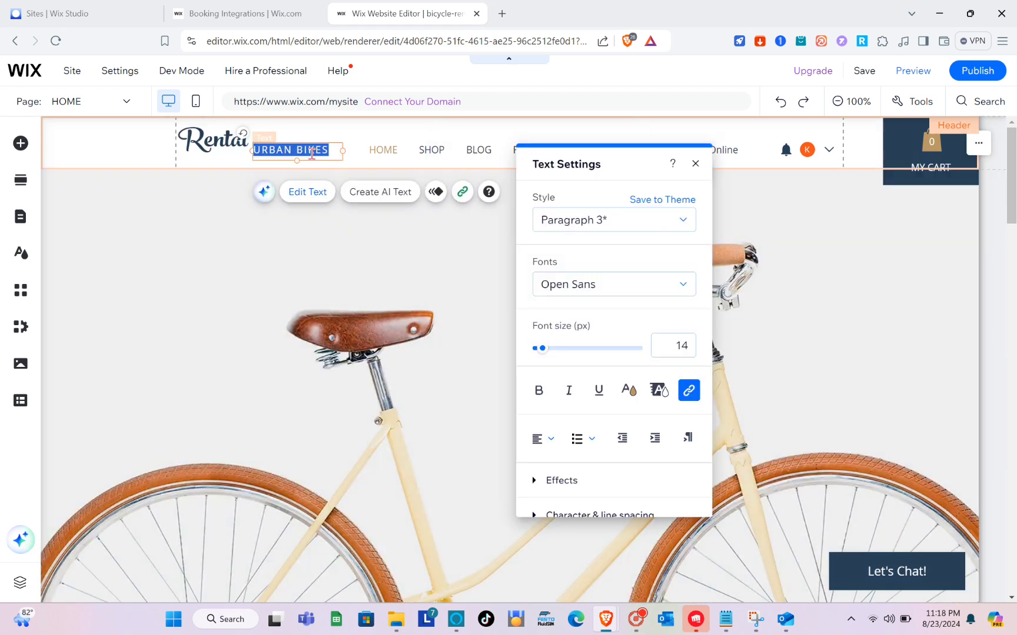
pyautogui.press('capslock')
pyautogui.write('B')
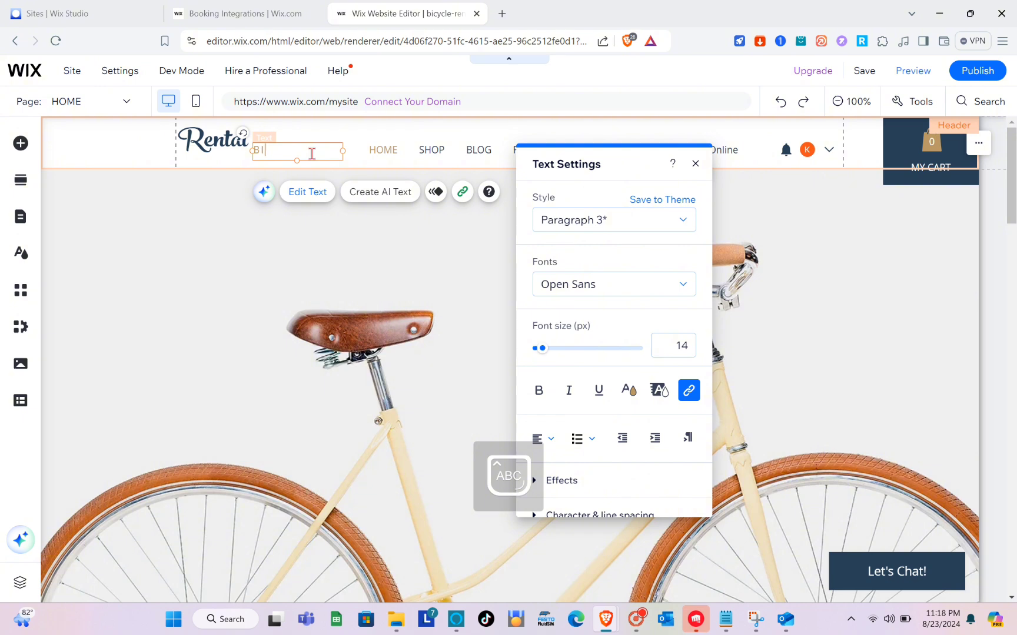
pyautogui.write('ICYCLES')
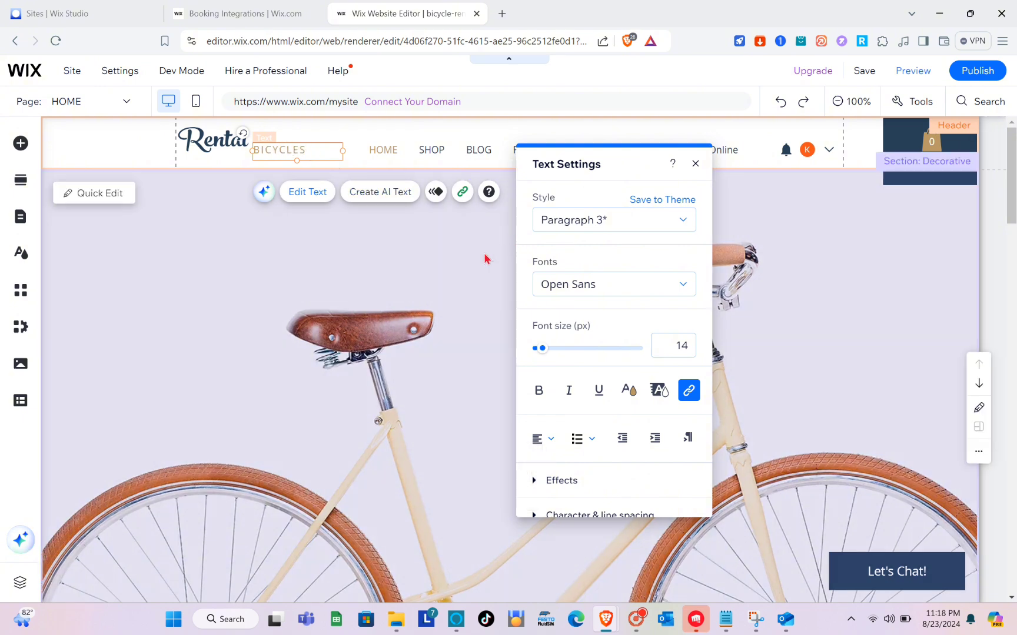
pyautogui.click(485, 259)
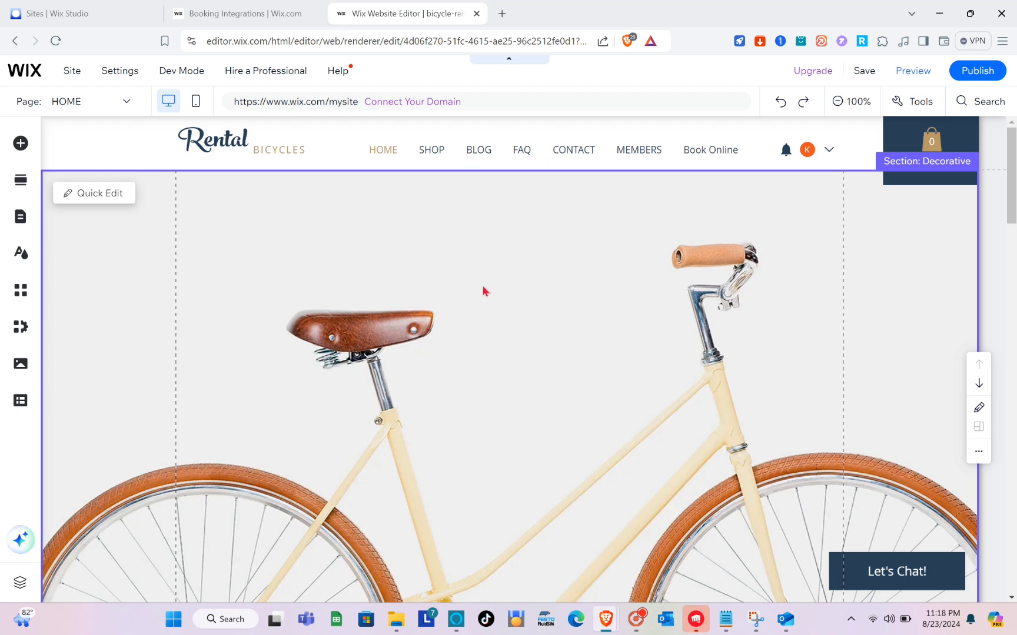
# - Open the image choices for changing the background of the large bicycle section below the header
pyautogui.scroll(-1, 484, 288)
pyautogui.scroll(1, 484, 288)
pyautogui.scroll(-3, 484, 291)
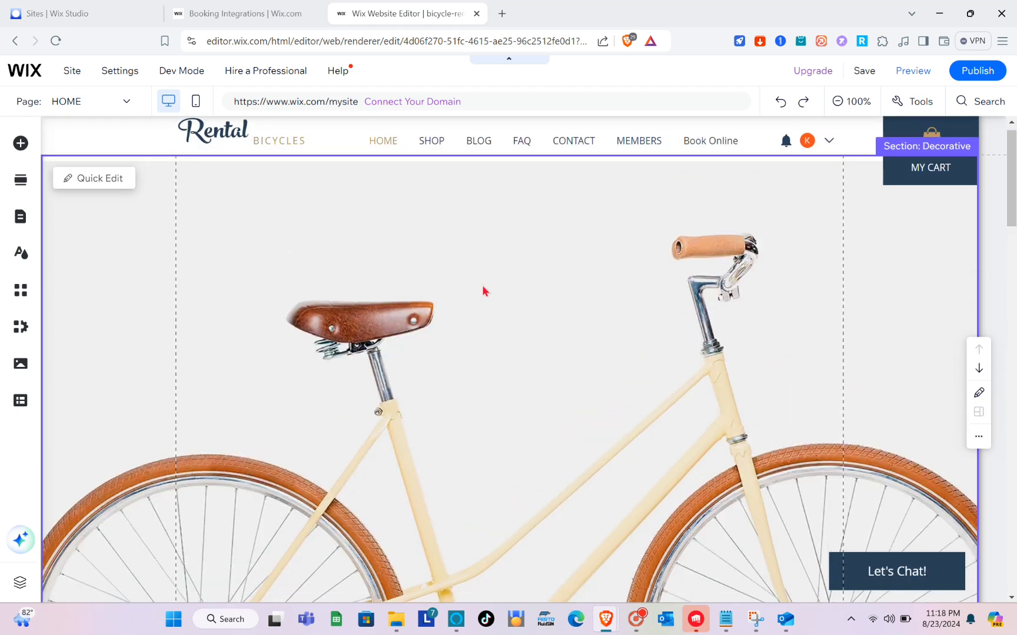
pyautogui.scroll(3, 484, 290)
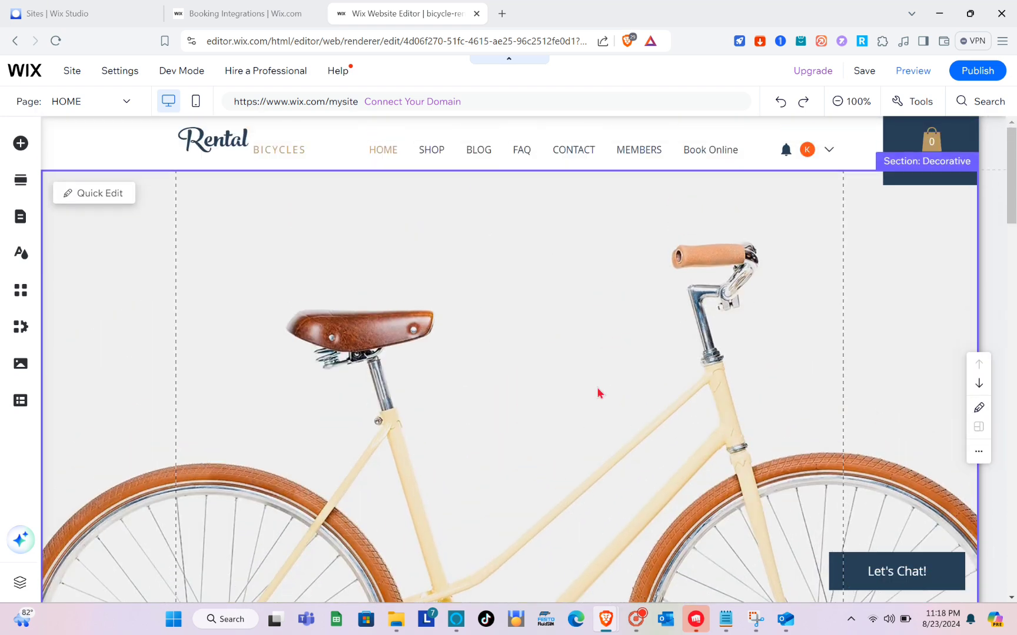
pyautogui.scroll(-3, 402, 414)
pyautogui.scroll(2, 453, 302)
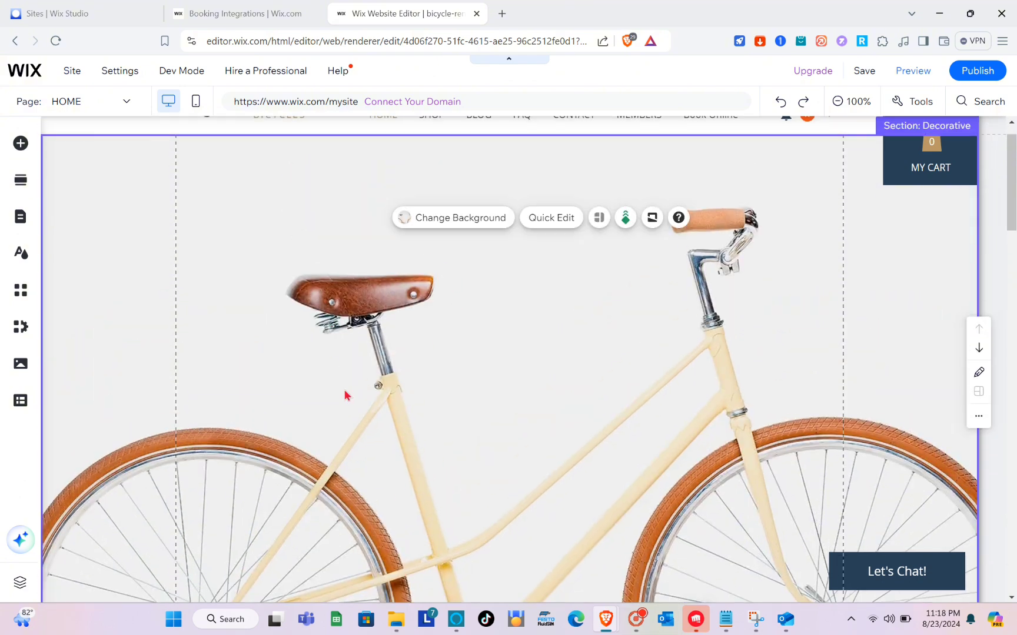
pyautogui.scroll(-3, 349, 287)
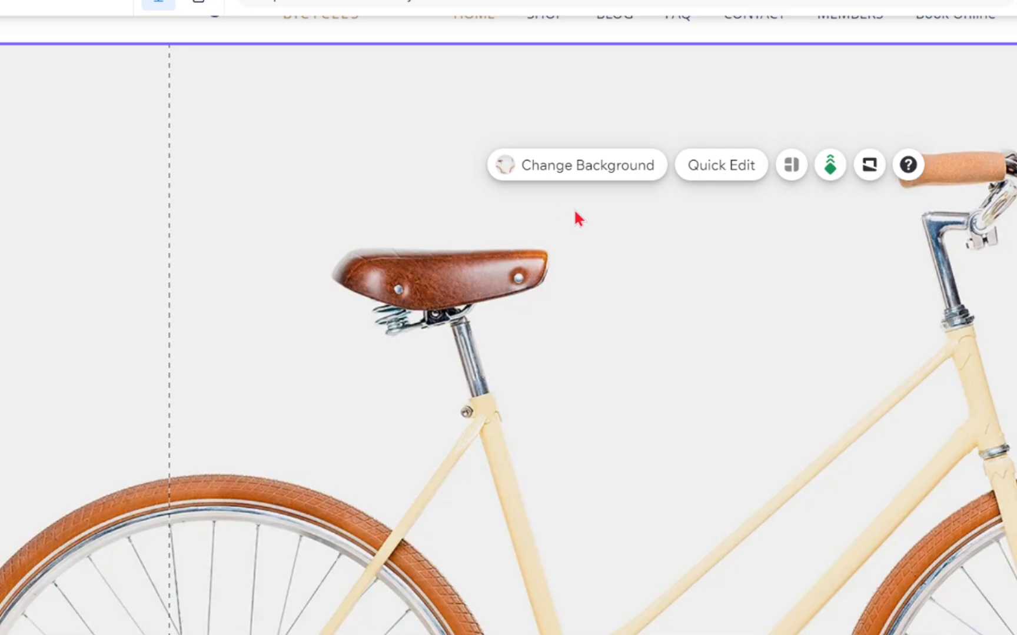
pyautogui.click(569, 167)
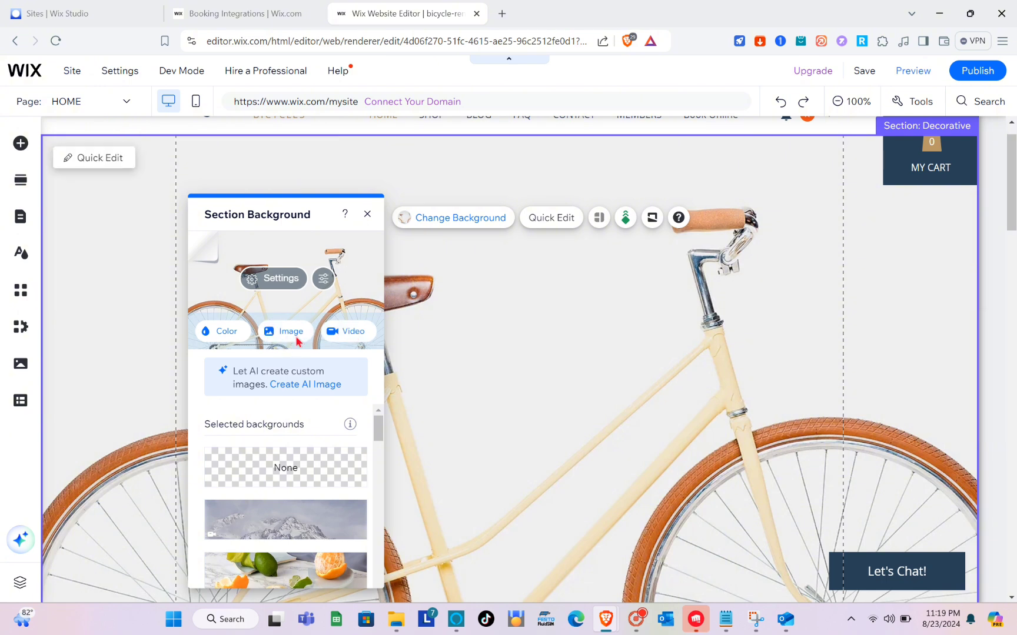
pyautogui.click(291, 331)
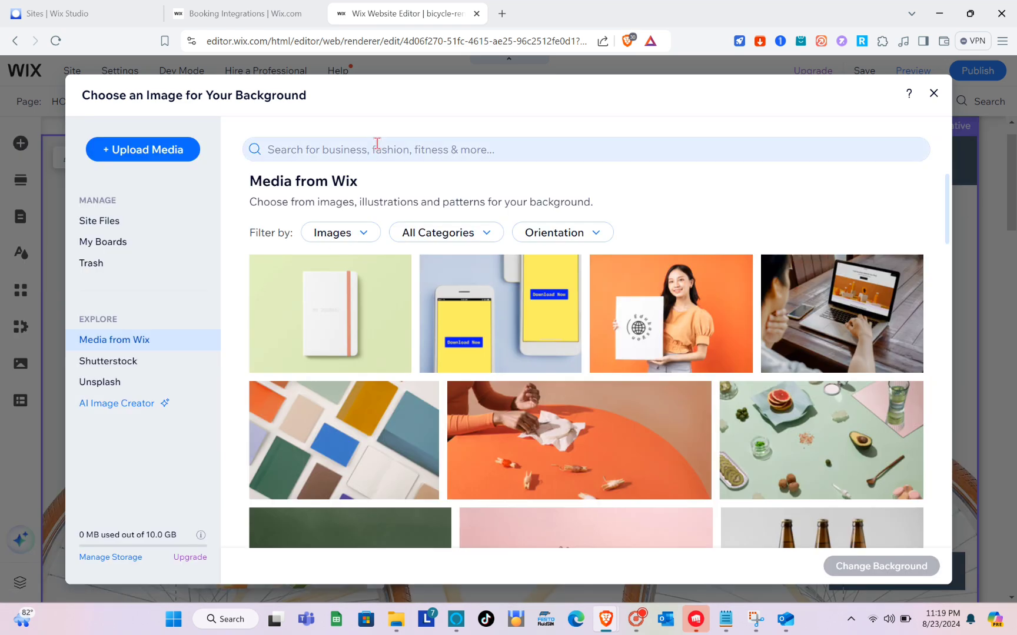
# - Search the Wix media library for "BICYCLES"
pyautogui.click(376, 143)
pyautogui.write('BICYCLE')
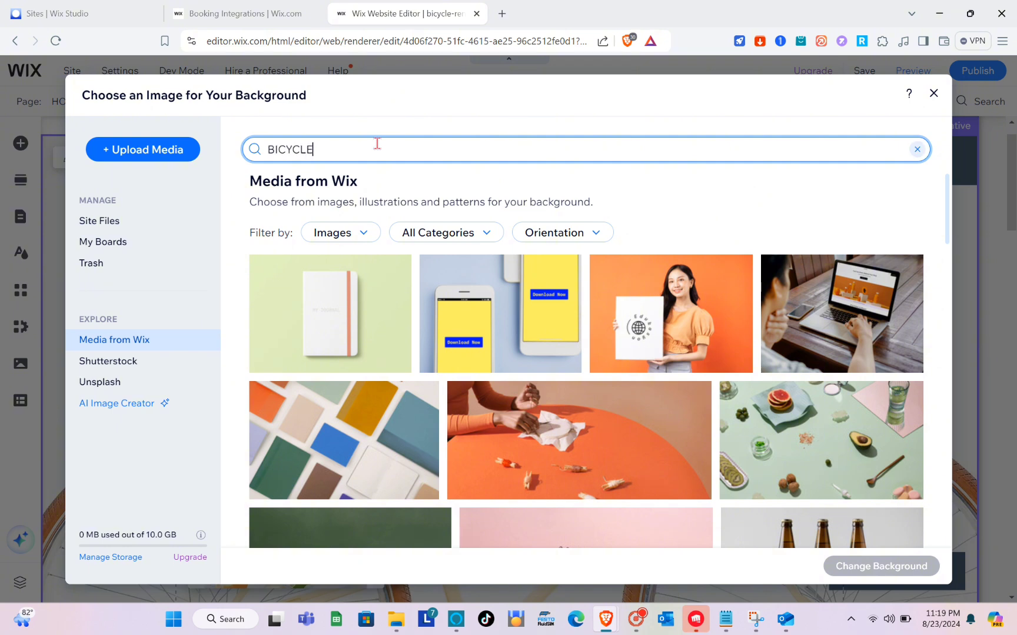
pyautogui.write('S')
pyautogui.press('Return')
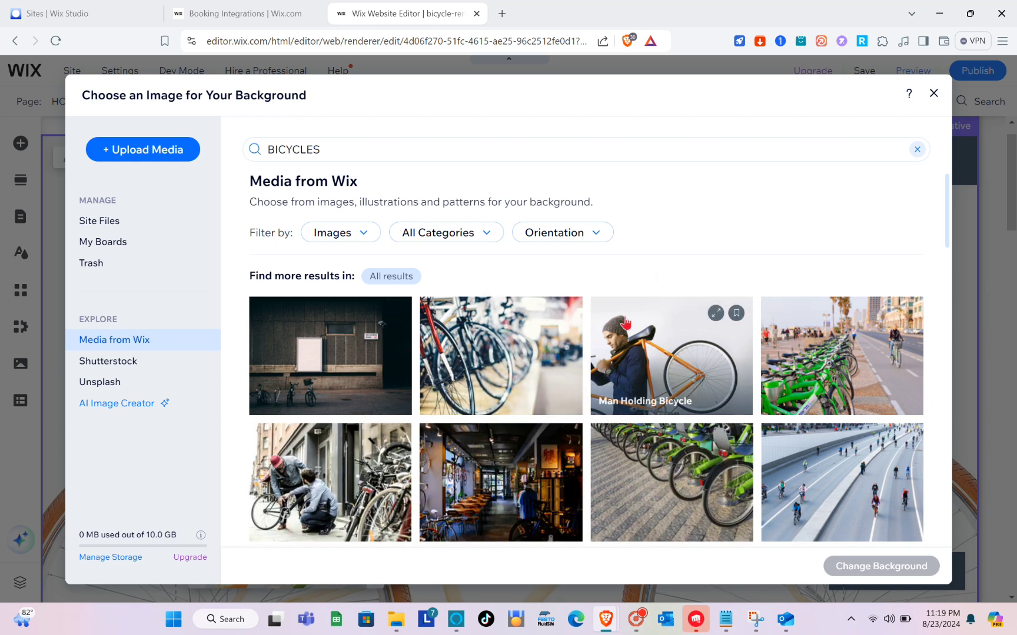
# - Apply the "Bicycle Shop" image as the section's background and close the background settings
pyautogui.scroll(-1, 450, 425)
pyautogui.scroll(-2, 450, 425)
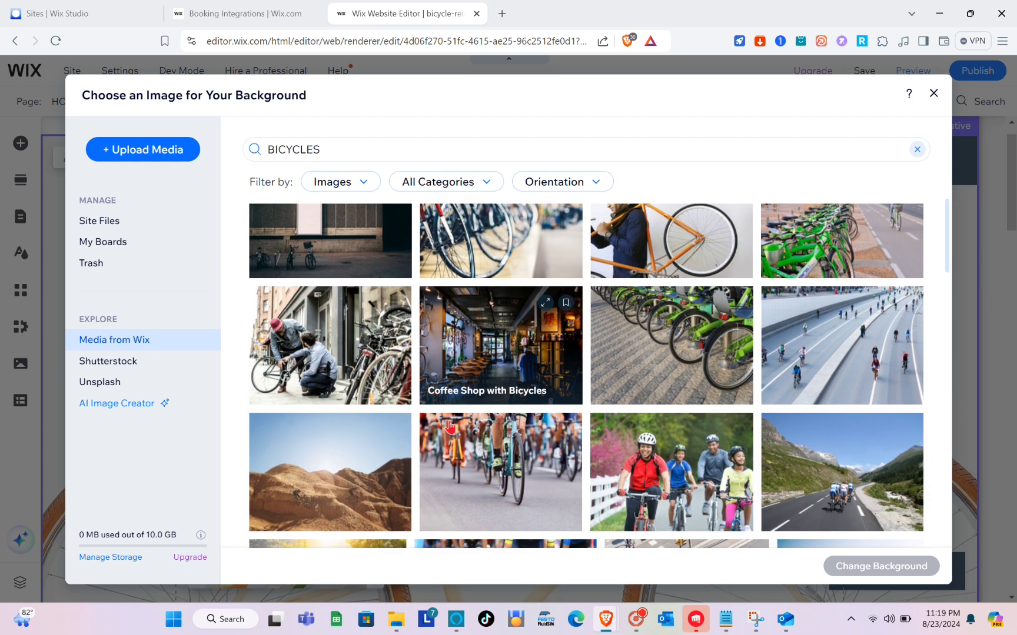
pyautogui.scroll(2, 450, 424)
pyautogui.scroll(1, 450, 425)
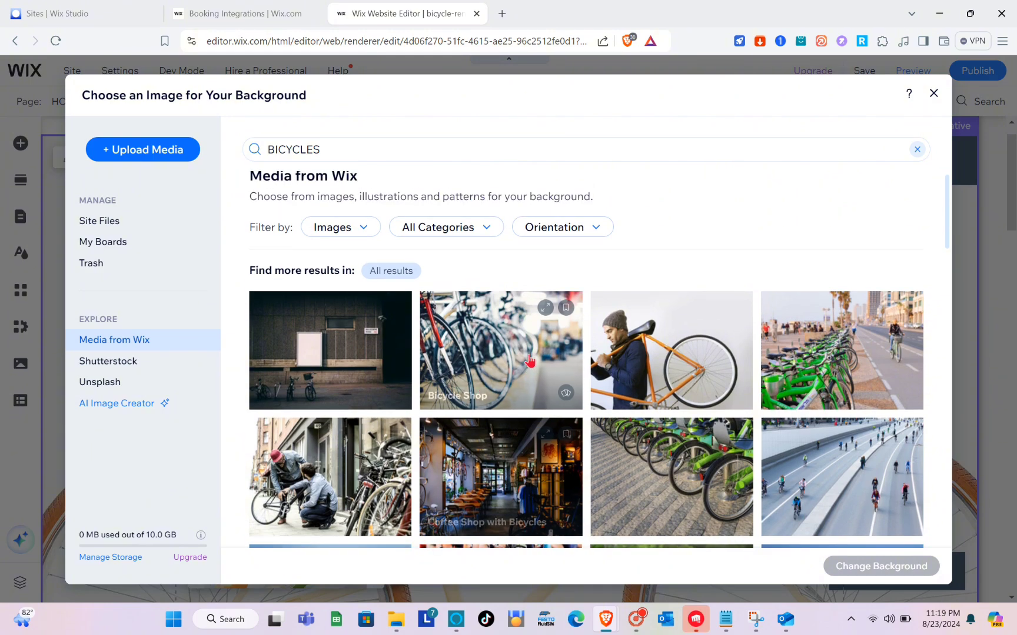
pyautogui.click(486, 353)
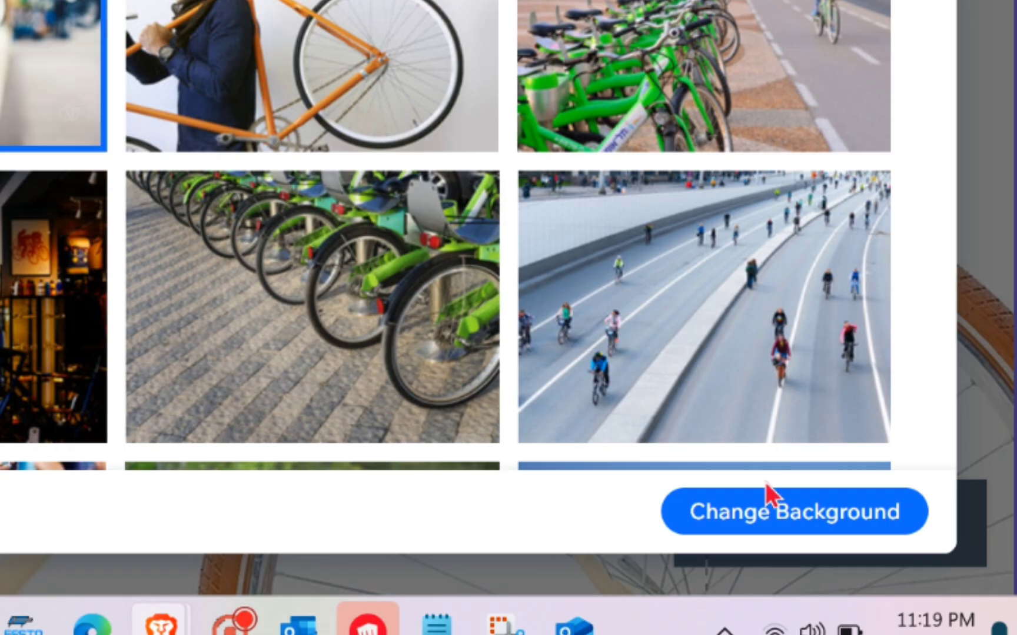
pyautogui.click(785, 530)
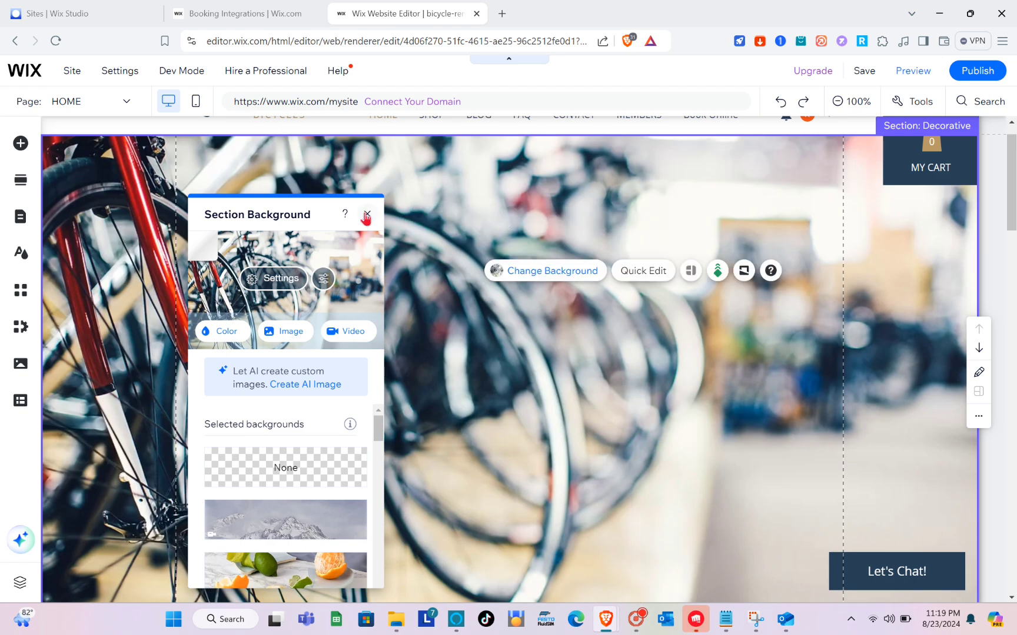
pyautogui.click(366, 215)
# - Look over the rest of the home page down to the footer and return to the products section
pyautogui.scroll(-10, 438, 324)
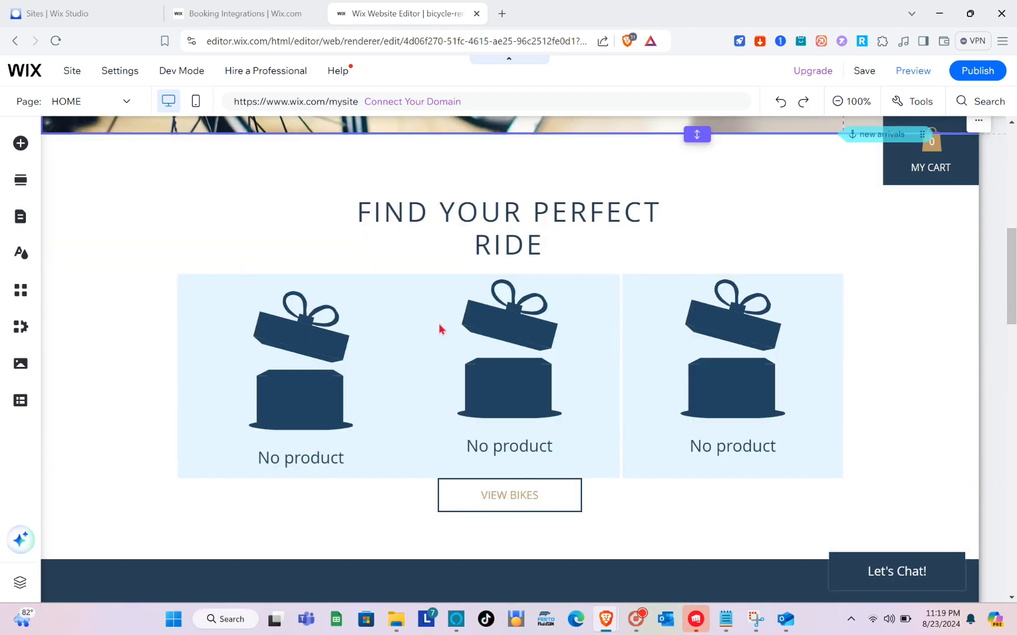
pyautogui.scroll(-17, 439, 329)
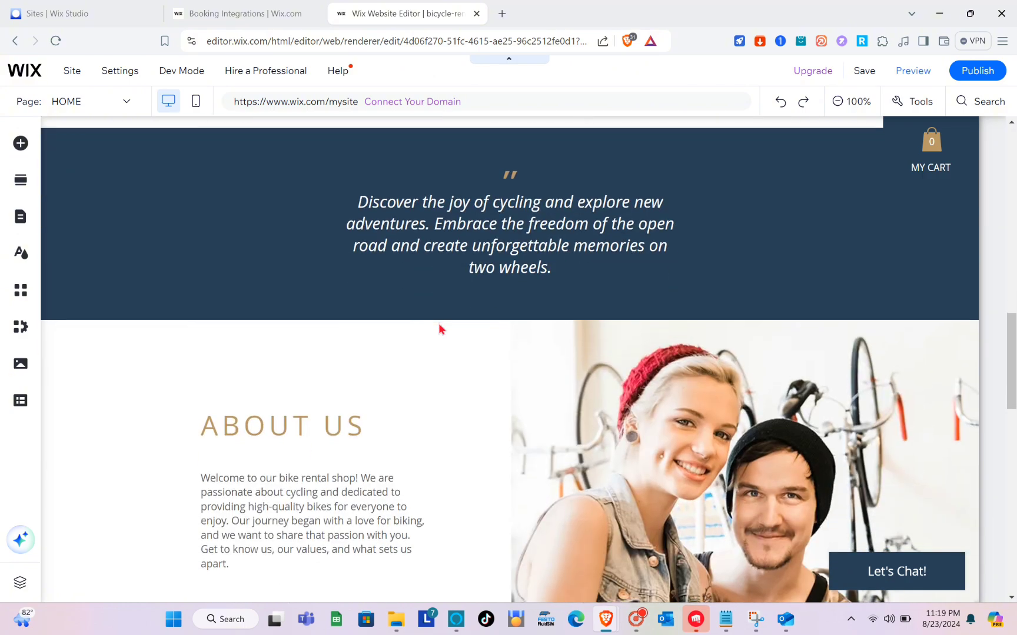
pyautogui.scroll(-5, 439, 329)
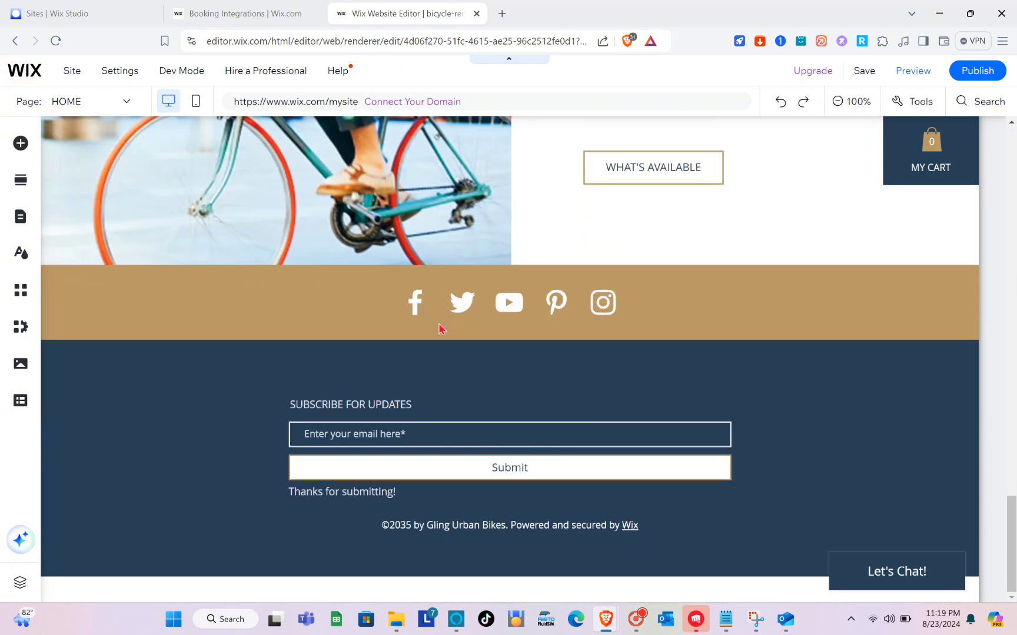
pyautogui.scroll(20, 440, 329)
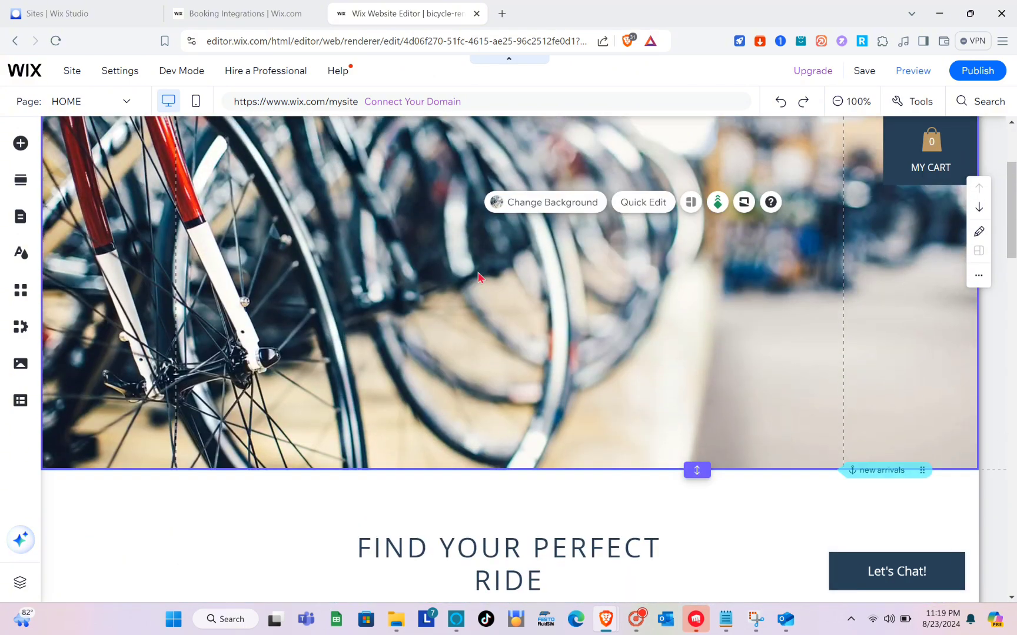
pyautogui.scroll(-3, 444, 478)
pyautogui.scroll(-2, 444, 478)
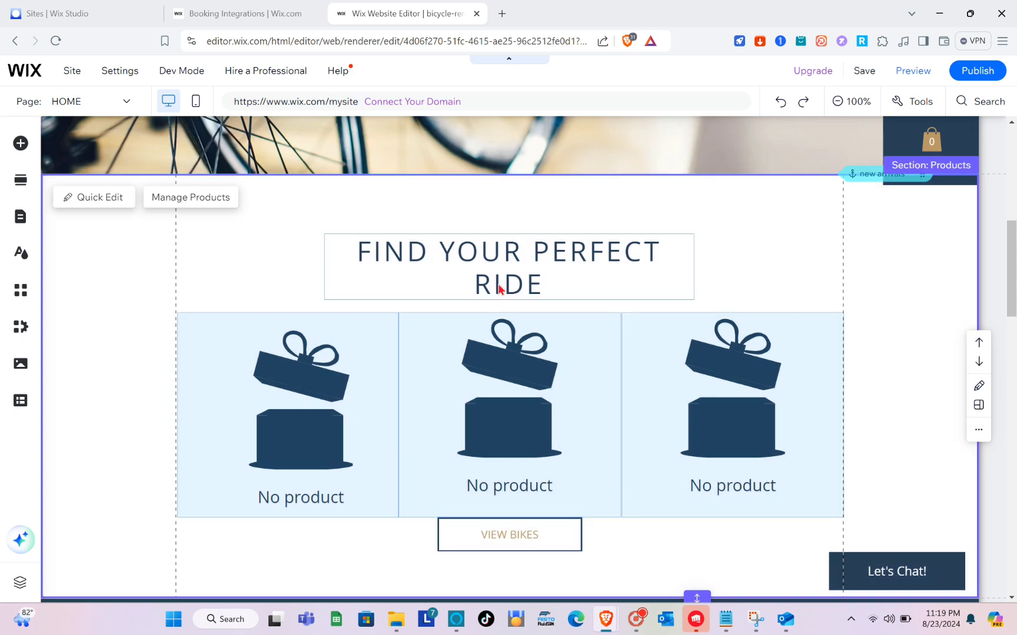
# - Delete the "FIND YOUR PERFECT RIDE" heading and the products section from the home page
pyautogui.click(490, 377)
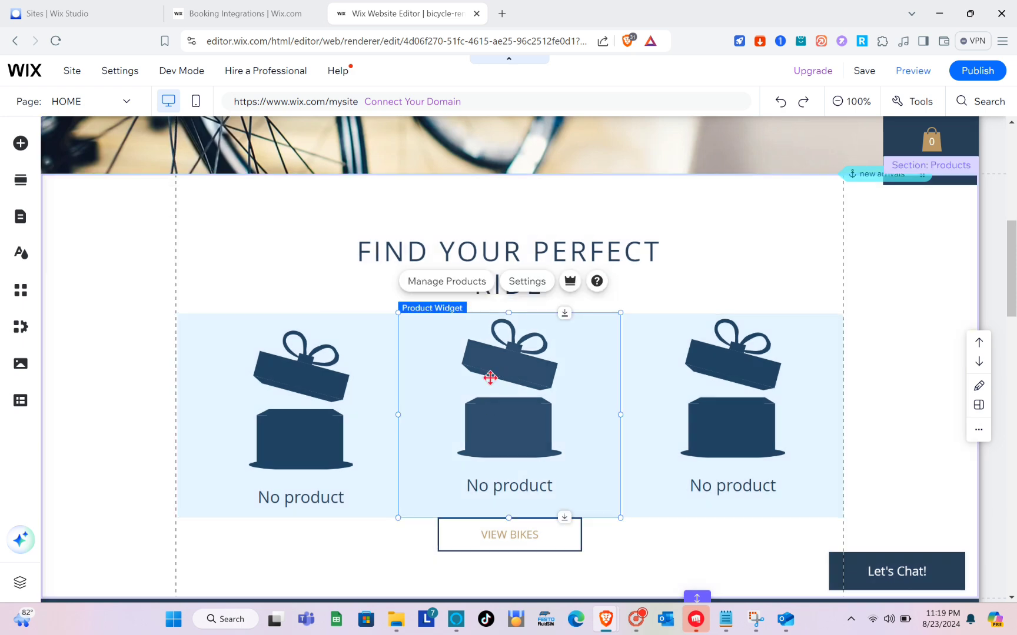
pyautogui.rightClick(490, 379)
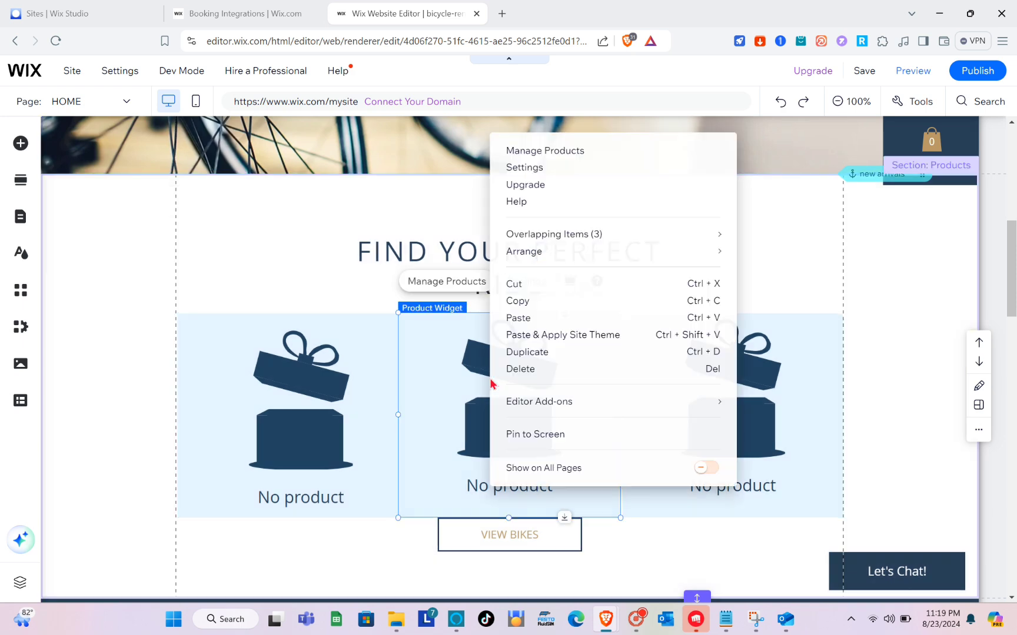
pyautogui.click(373, 320)
pyautogui.click(731, 269)
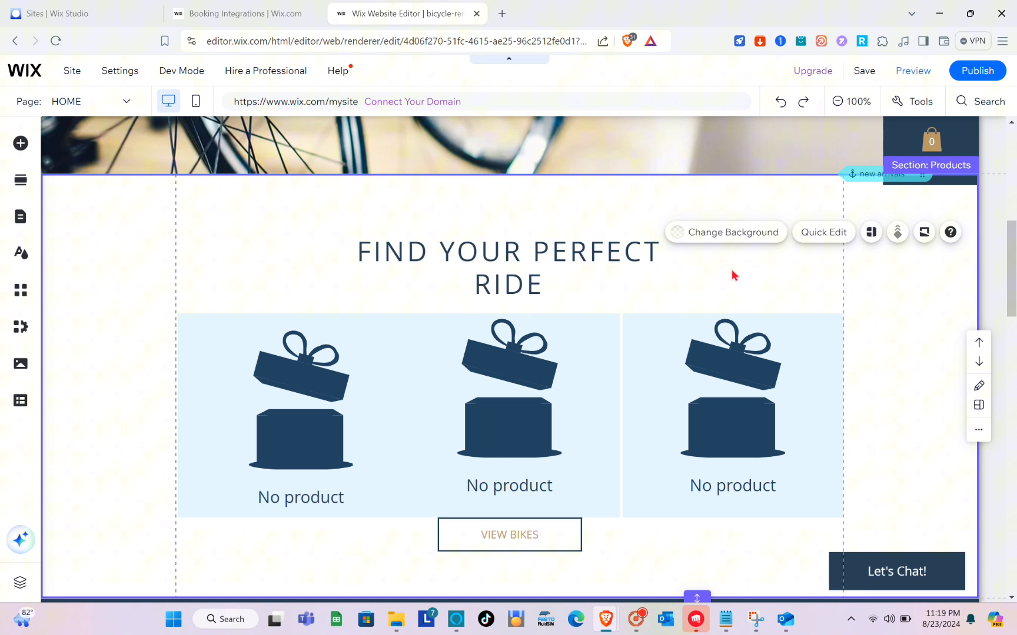
pyautogui.rightClick(693, 269)
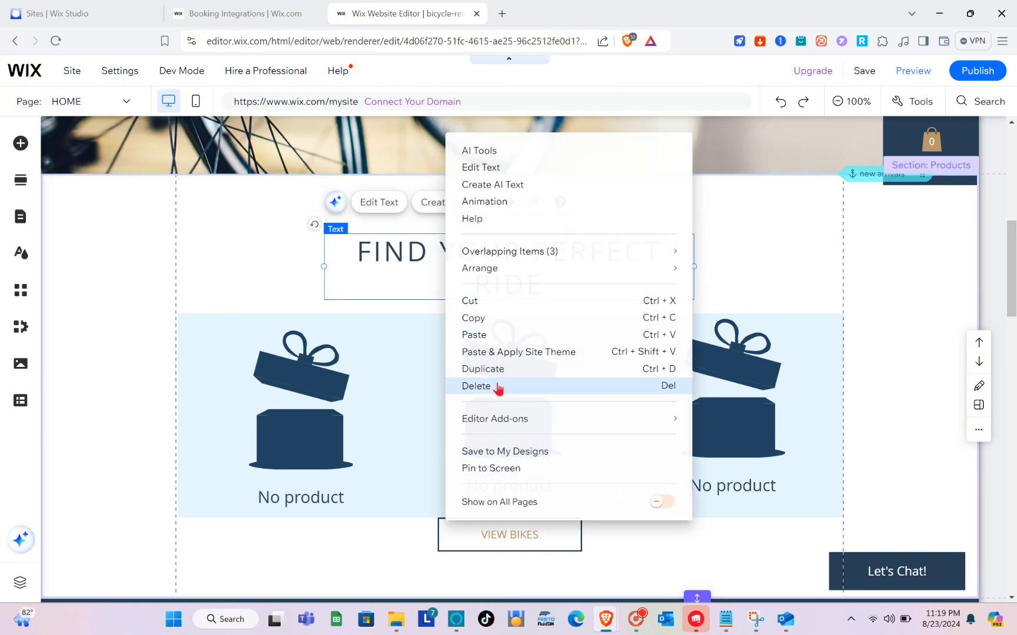
pyautogui.click(475, 386)
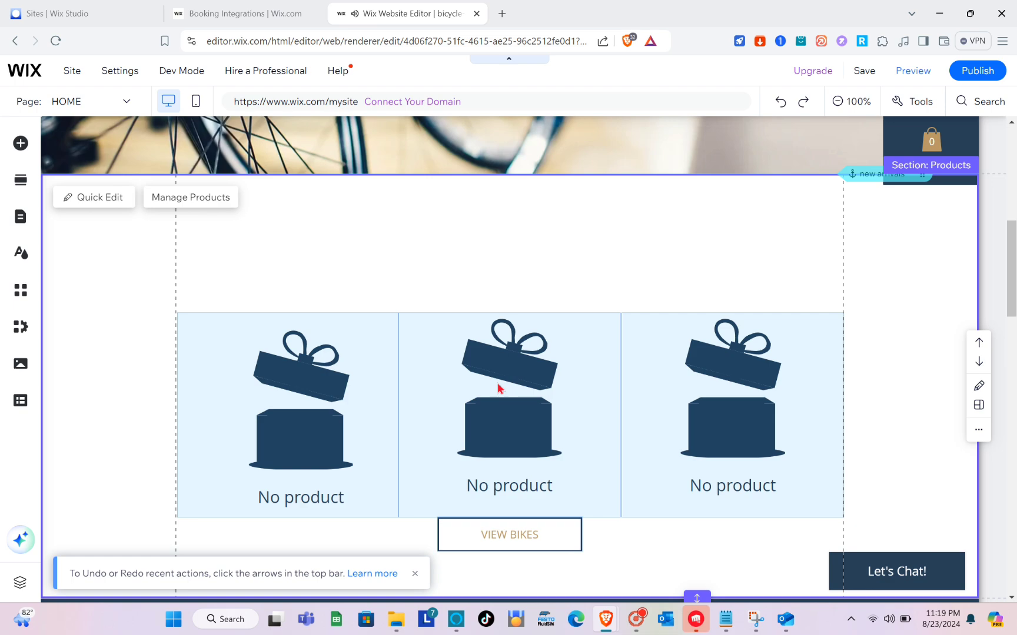
pyautogui.scroll(-5, 516, 383)
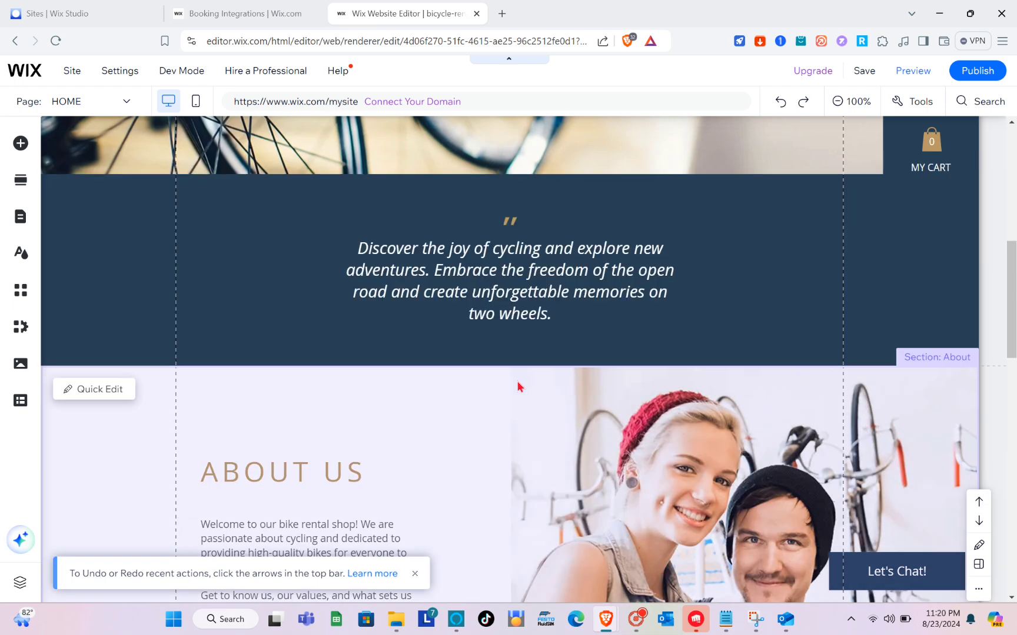
# - Review the remaining home page sections and switch to editing the Book Online page
pyautogui.scroll(5, 517, 385)
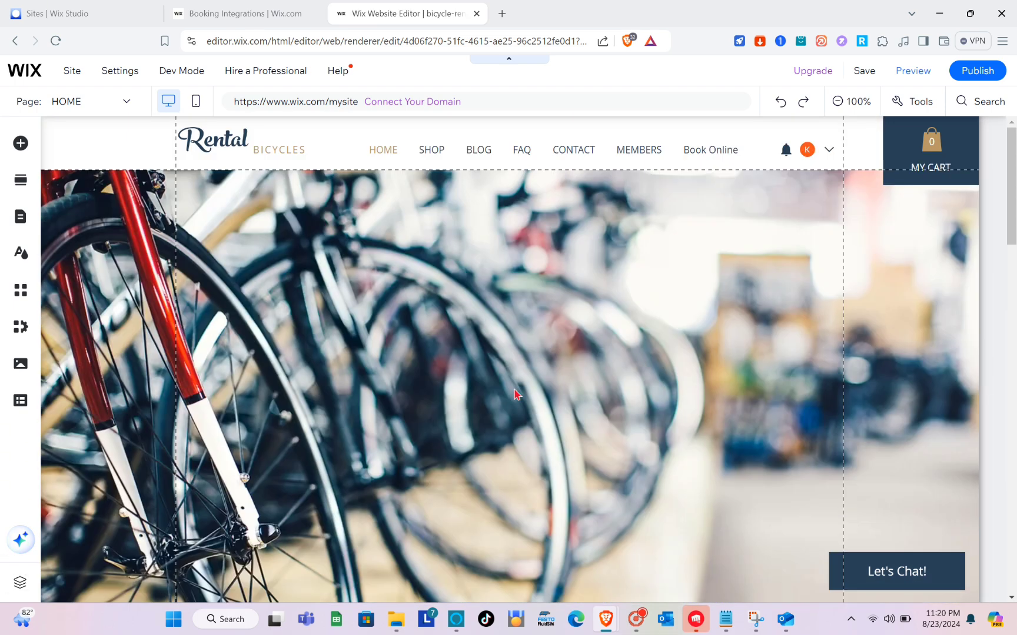
pyautogui.scroll(-10, 515, 393)
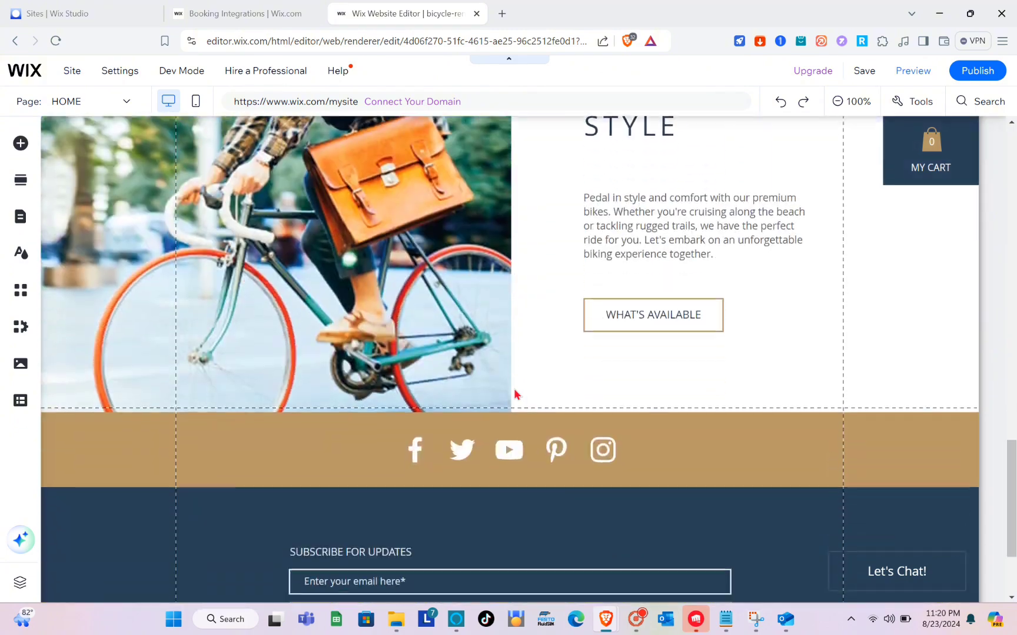
pyautogui.scroll(-3, 515, 393)
pyautogui.scroll(12, 515, 392)
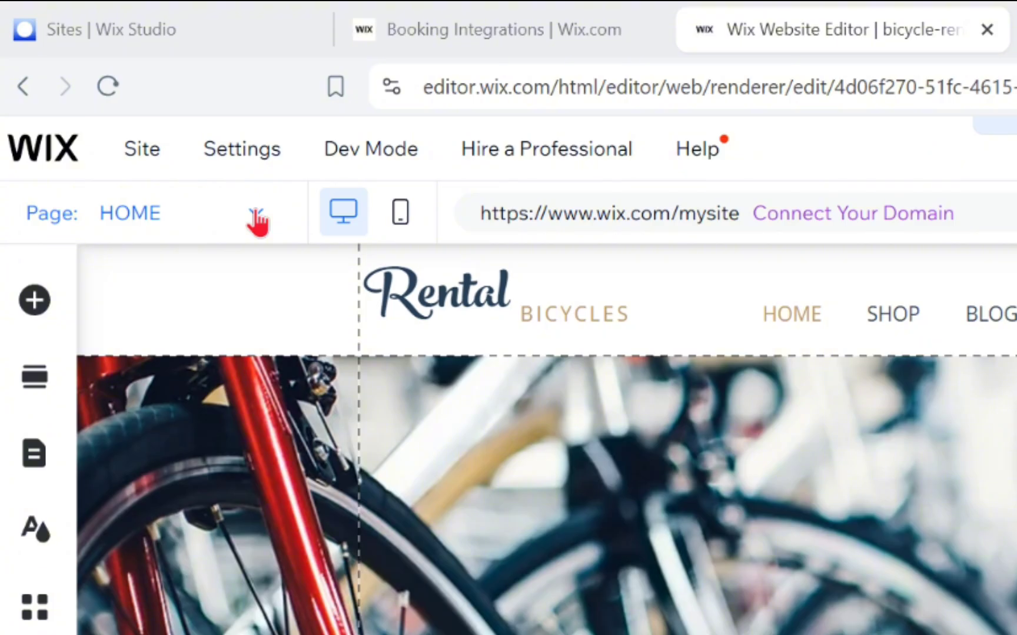
pyautogui.click(127, 101)
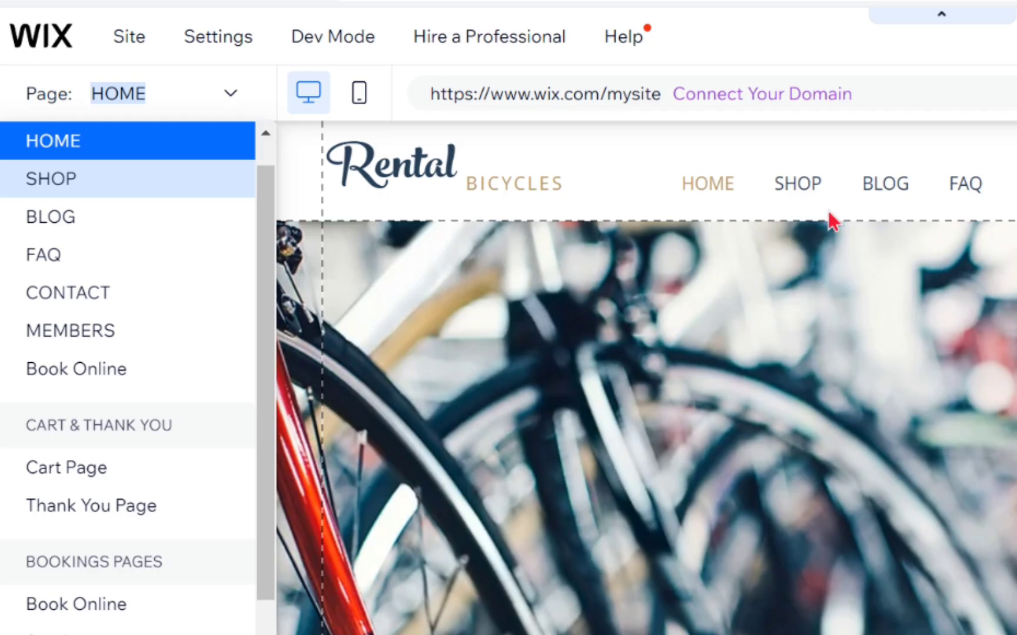
pyautogui.press('Down')
pyautogui.press('Down')
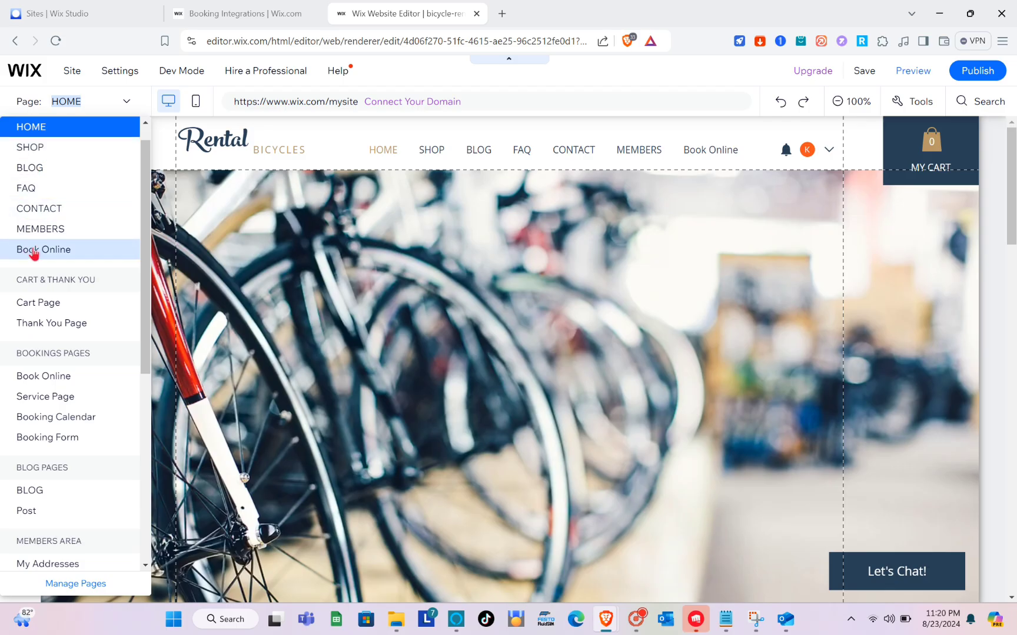
pyautogui.click(33, 252)
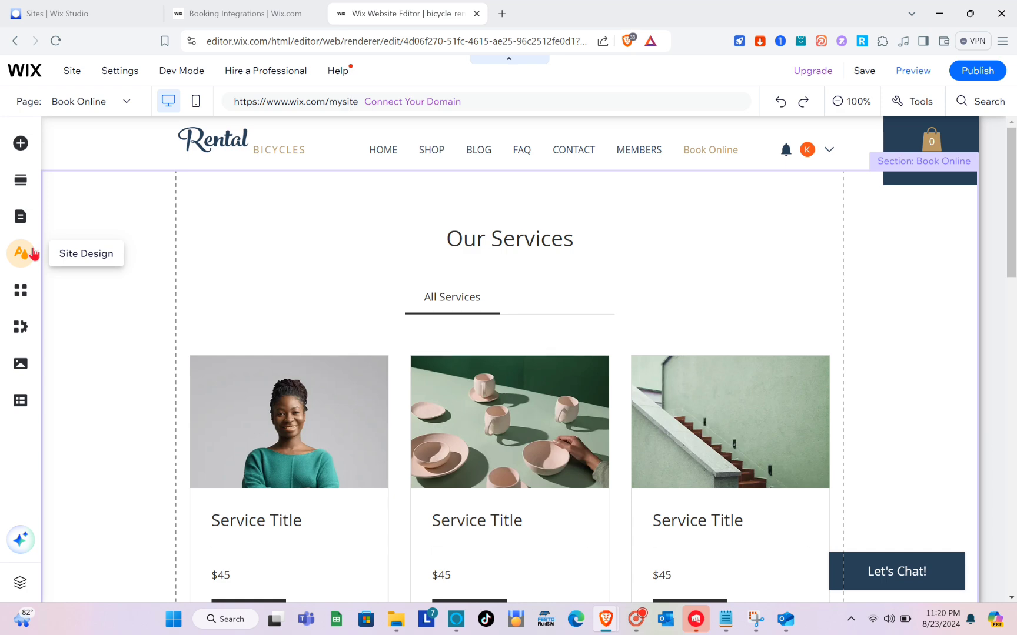
# - Review the new service templates for a Bicycle Rental Shop and start a service from the 2-hour Vehicle Rental appointment
pyautogui.click(341, 238)
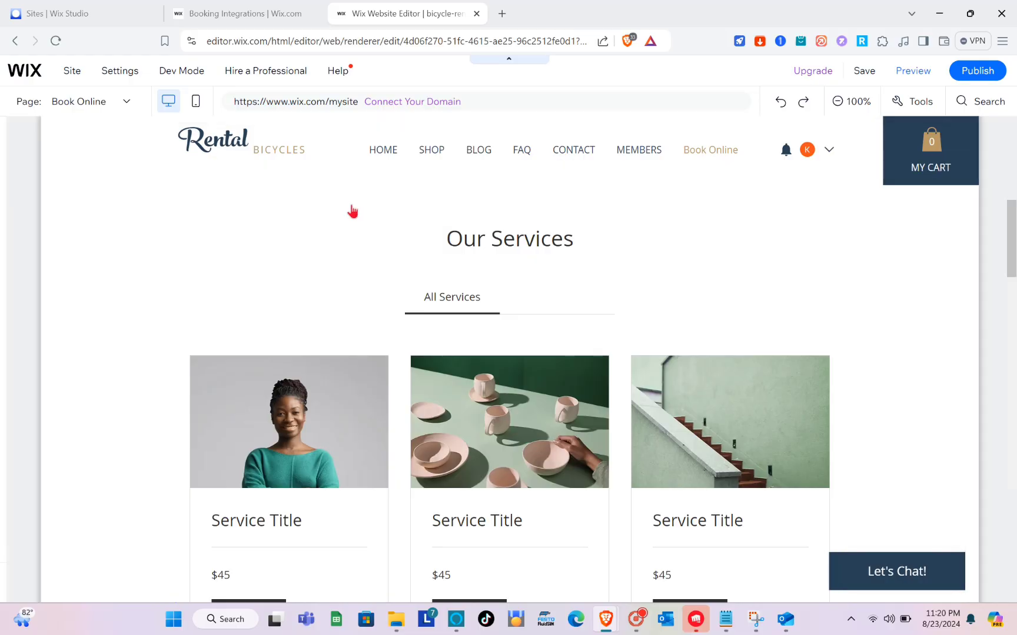
pyautogui.click(207, 230)
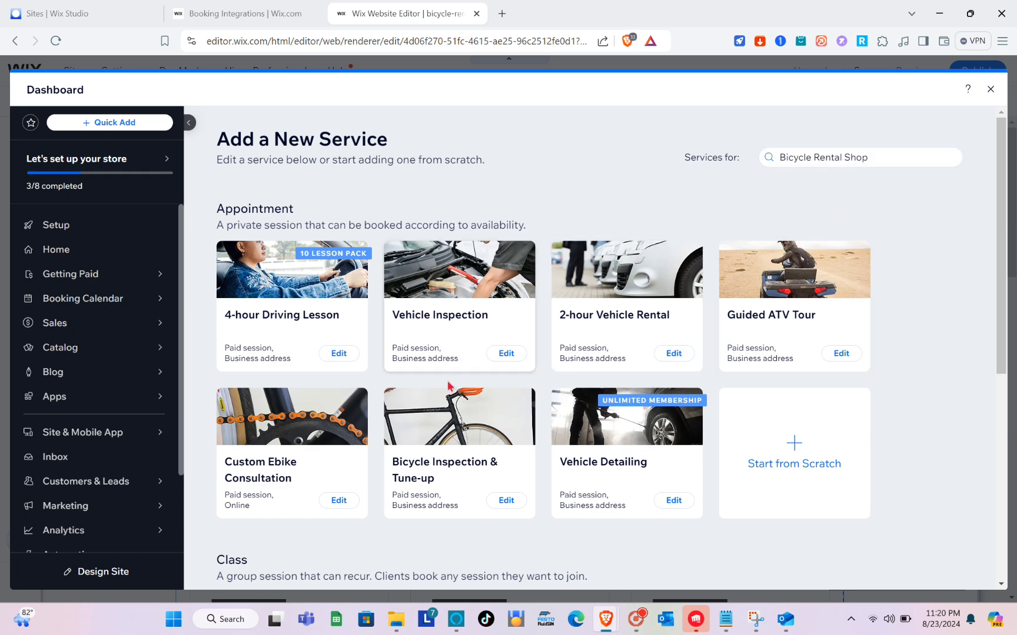
pyautogui.scroll(-3, 458, 465)
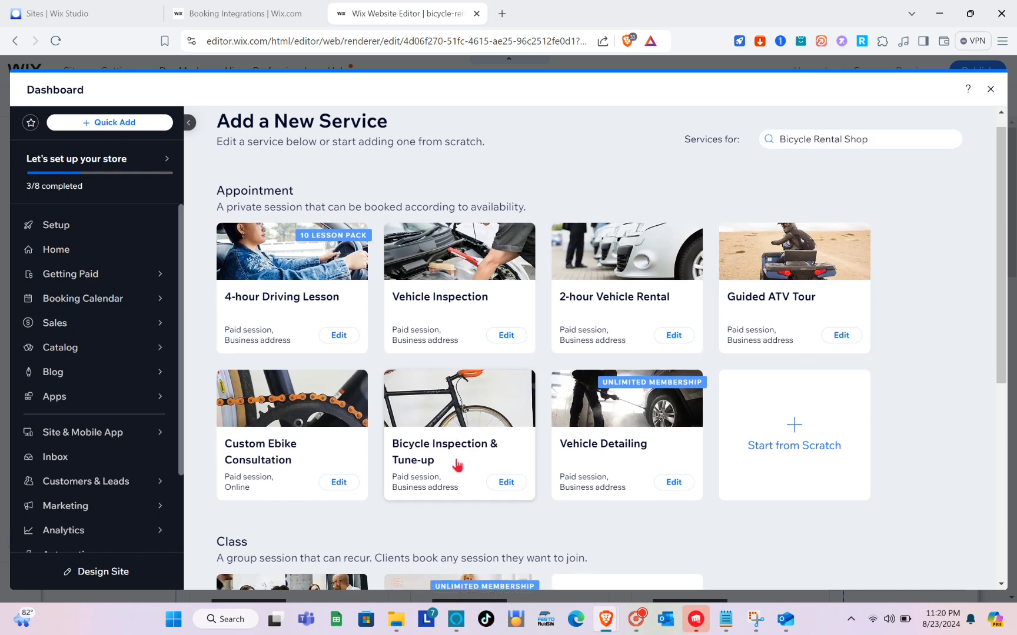
pyautogui.scroll(-4, 457, 465)
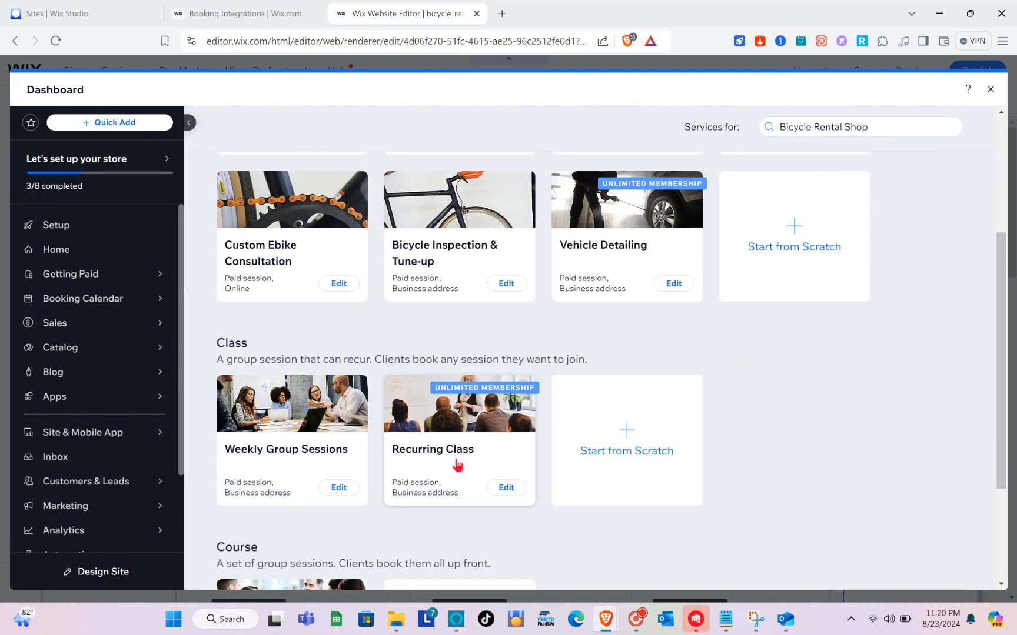
pyautogui.scroll(-1, 457, 466)
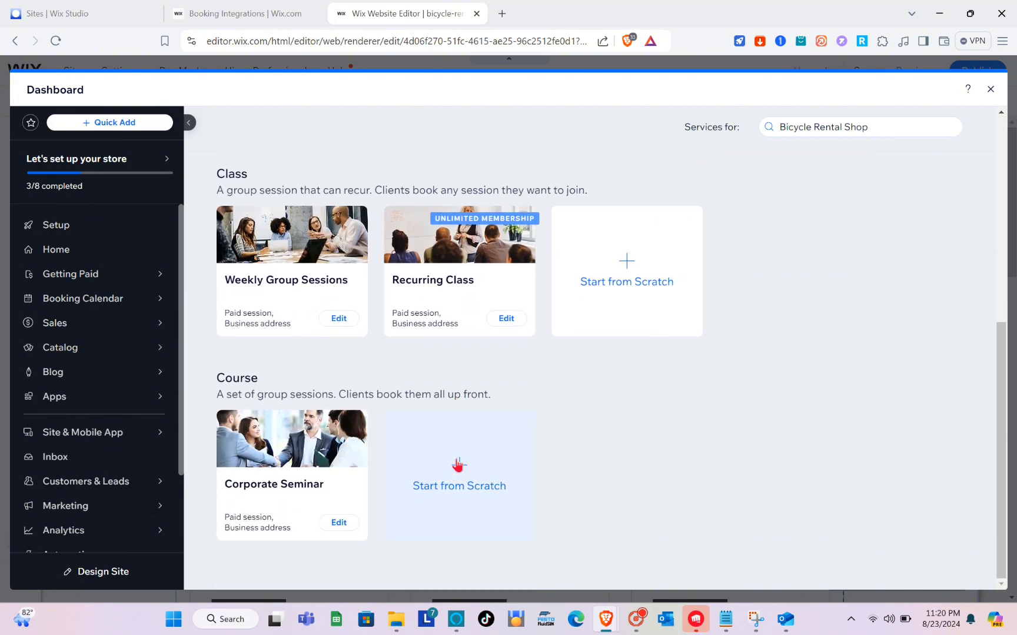
pyautogui.scroll(8, 335, 388)
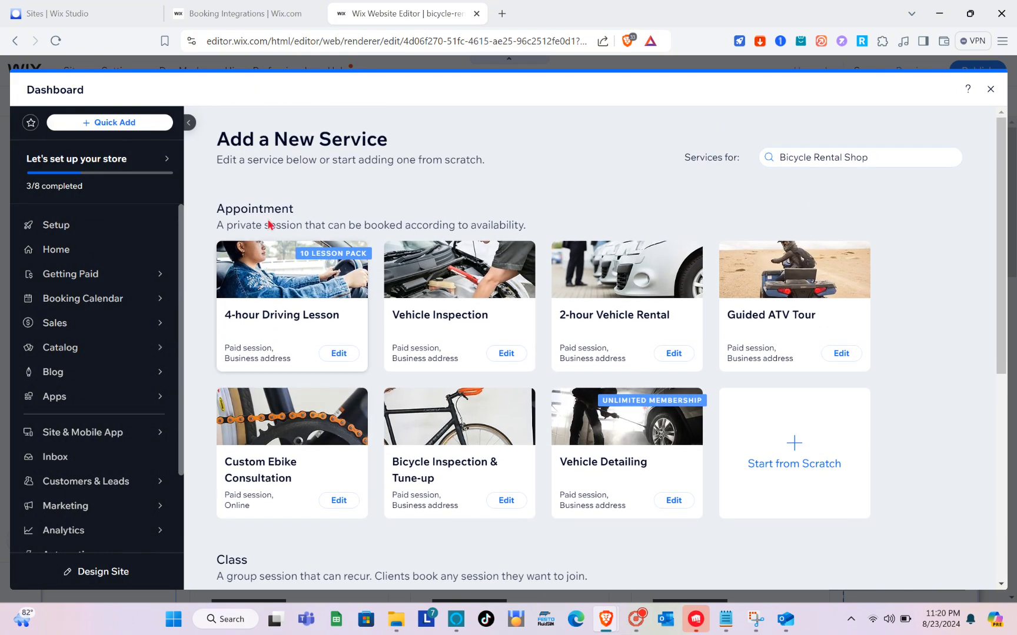
pyautogui.scroll(-8, 432, 443)
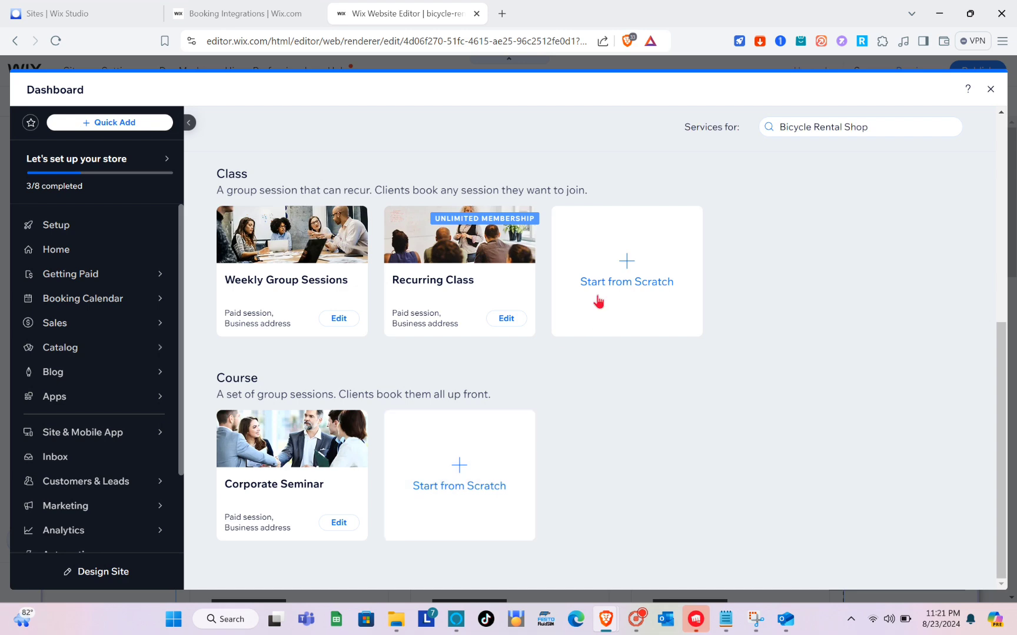
pyautogui.scroll(8, 561, 381)
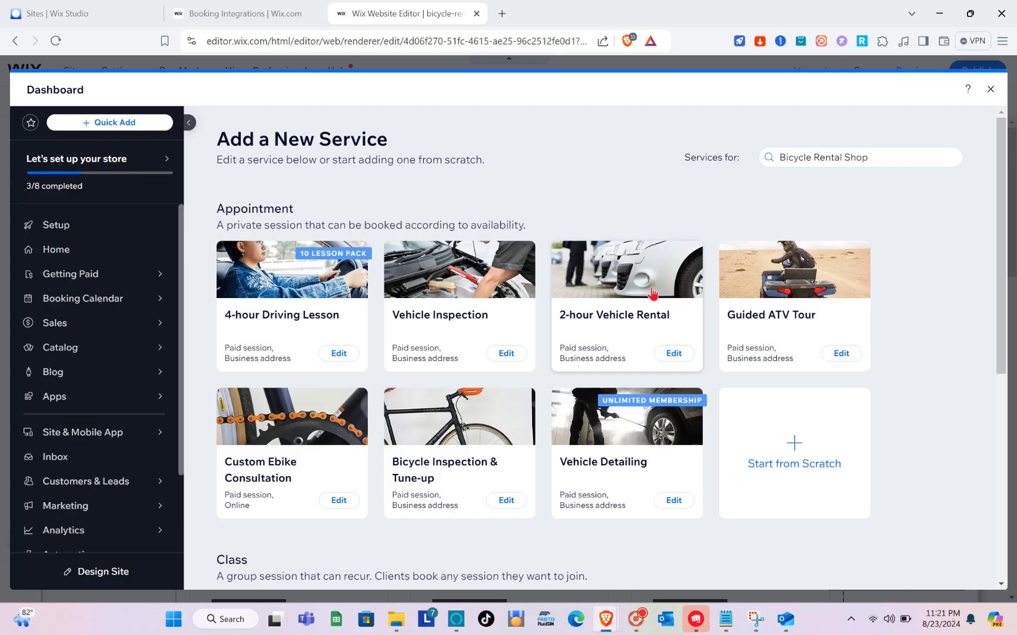
pyautogui.click(804, 266)
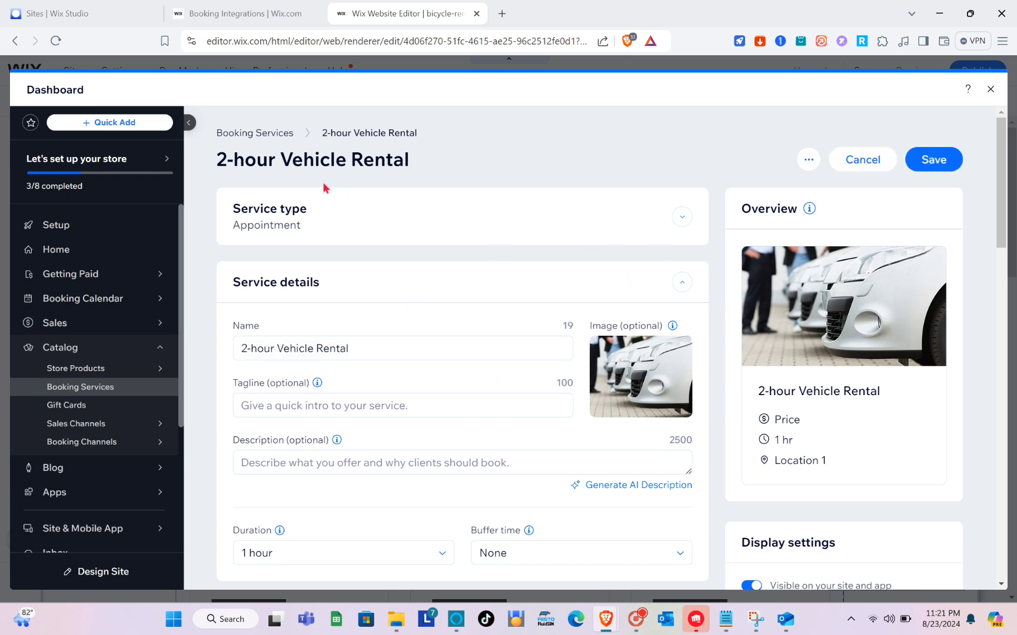
# - Edit the service image's background and search the Wix media library for "bicycles"
pyautogui.moveTo(659, 372)
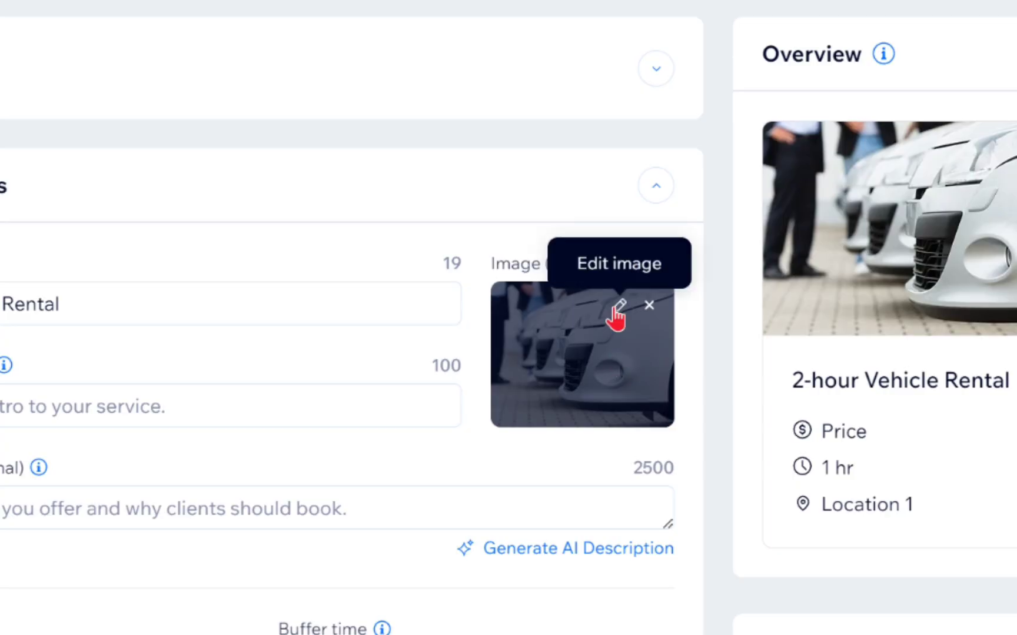
pyautogui.click(615, 309)
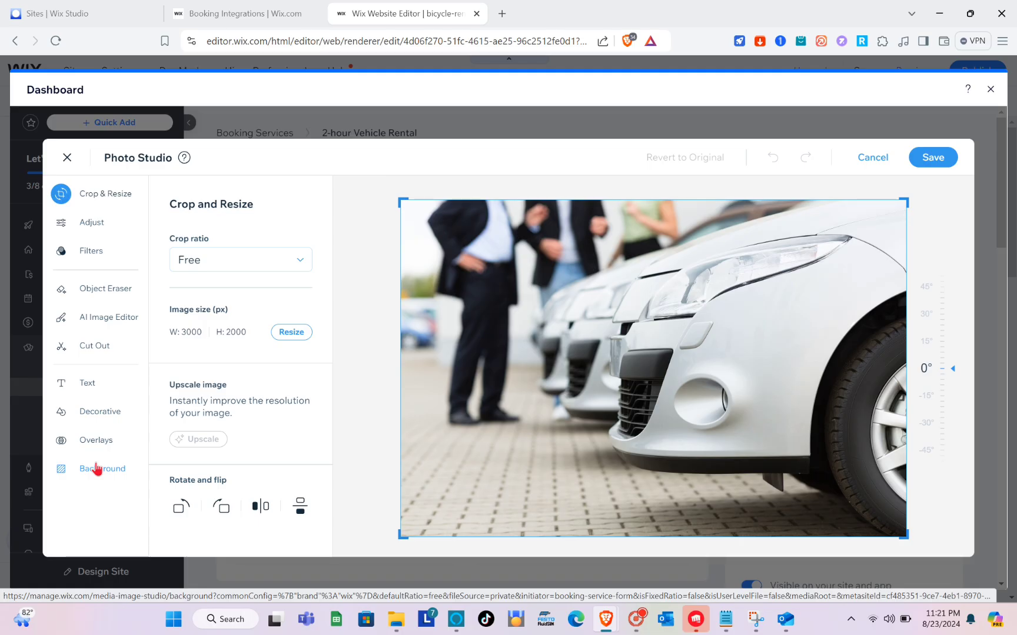
pyautogui.click(97, 468)
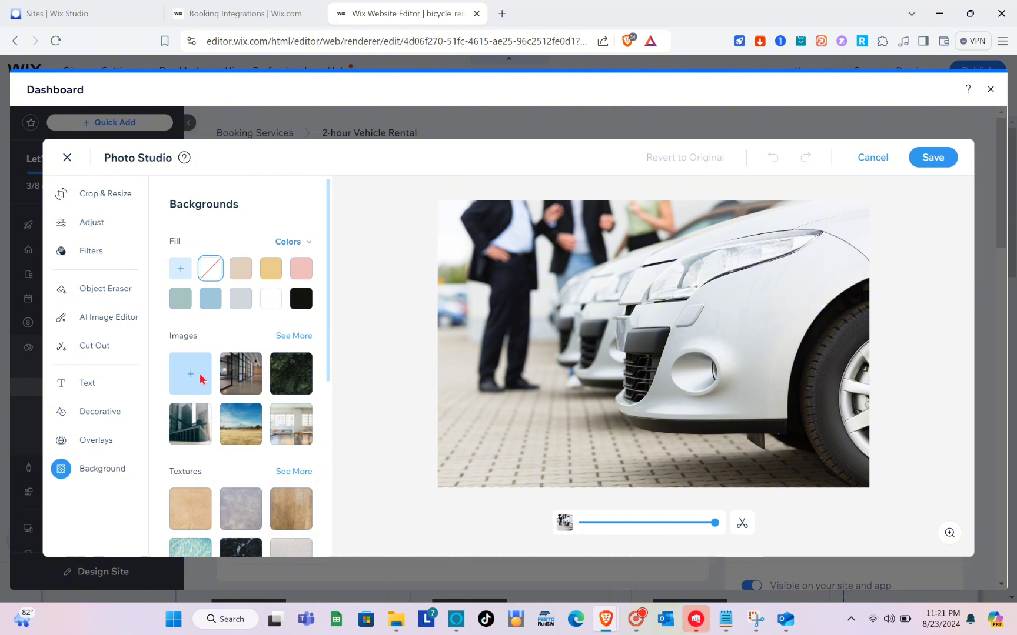
pyautogui.click(201, 379)
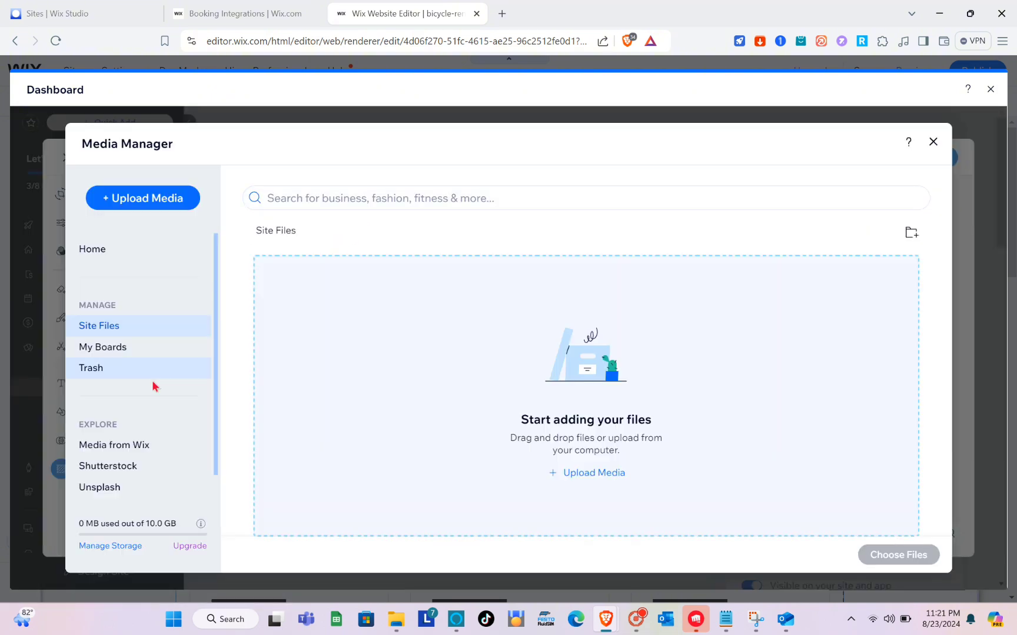
pyautogui.click(134, 448)
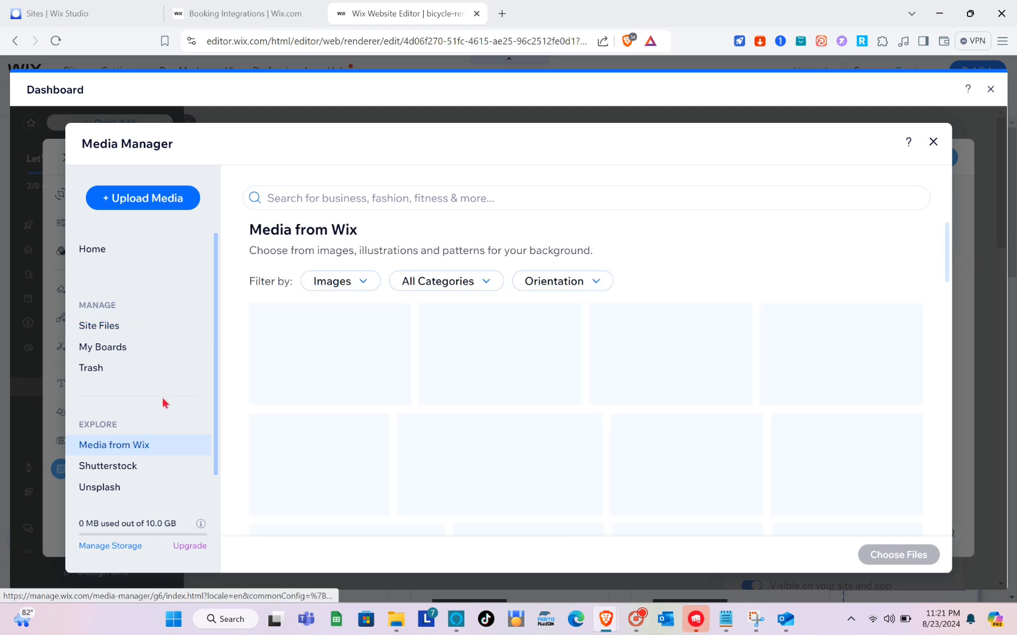
pyautogui.click(382, 197)
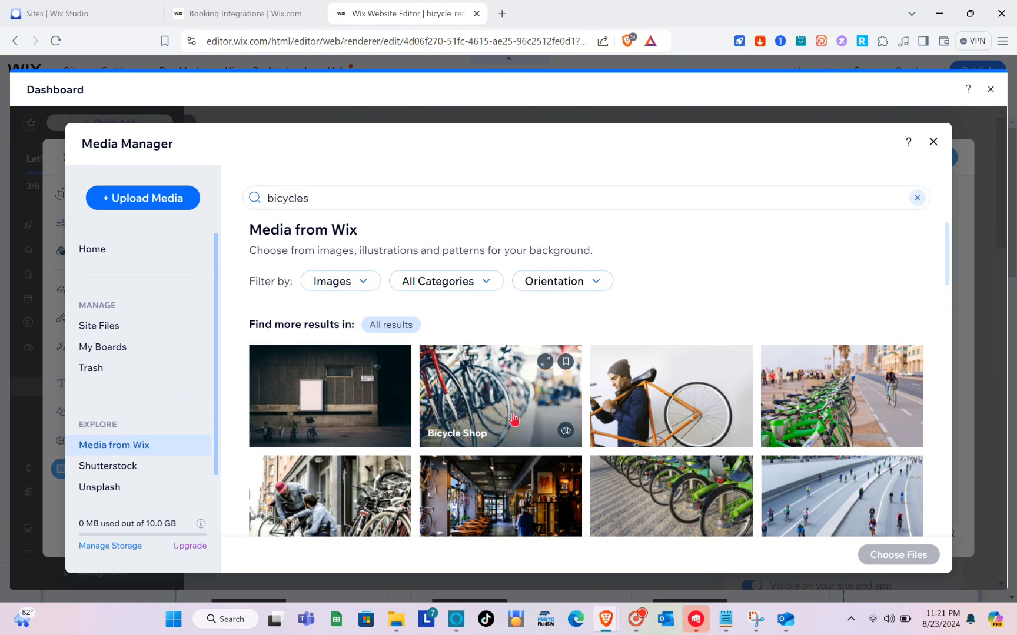
# - Use the "Bike Race" image as the background, fade the original car photo out completely, and save the service image
pyautogui.scroll(-1, 410, 385)
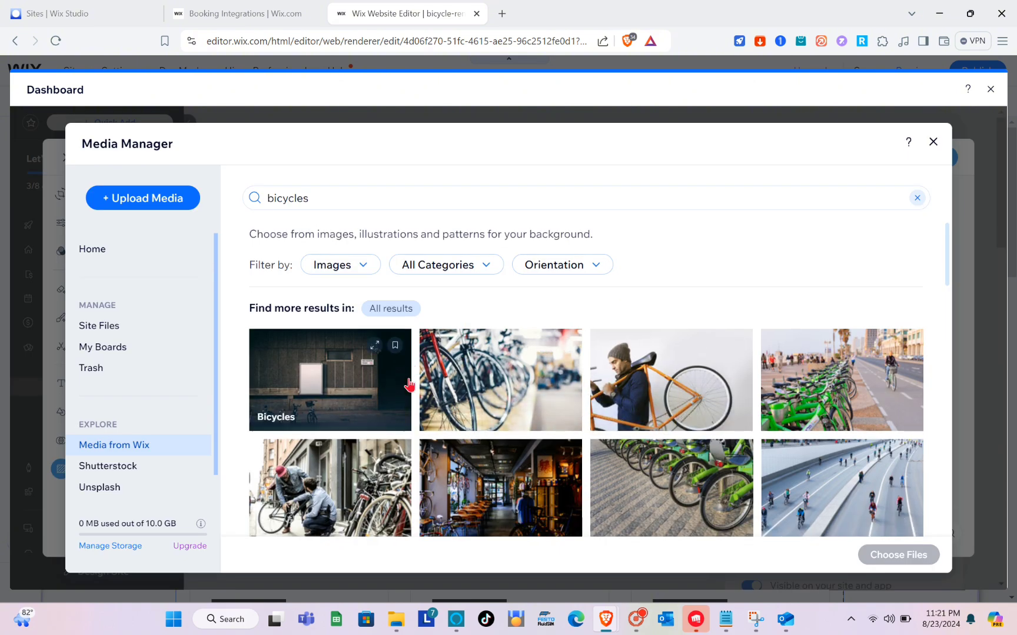
pyautogui.scroll(-4, 410, 385)
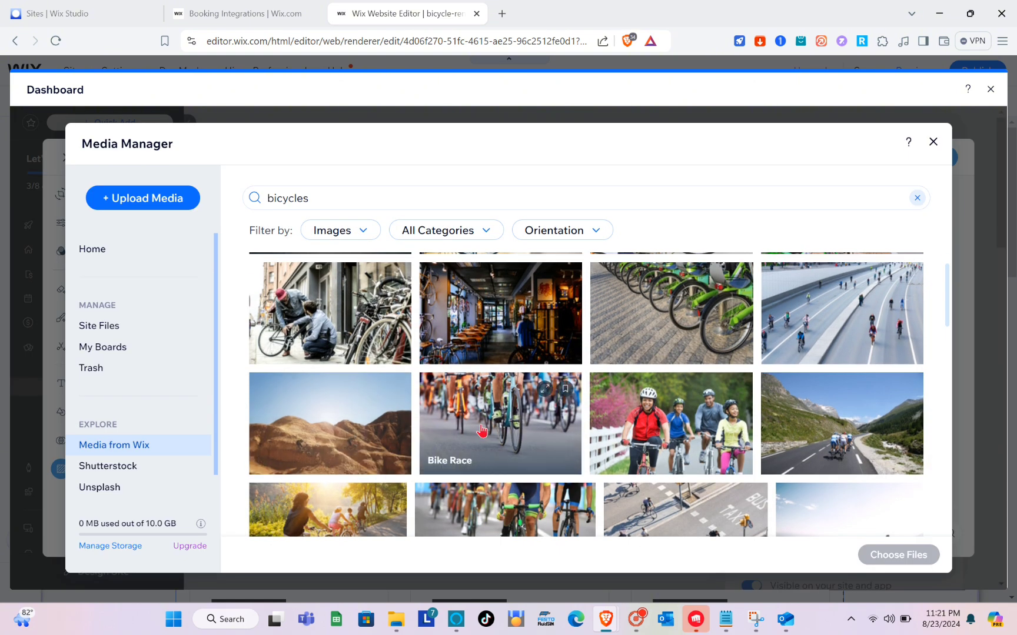
pyautogui.click(481, 431)
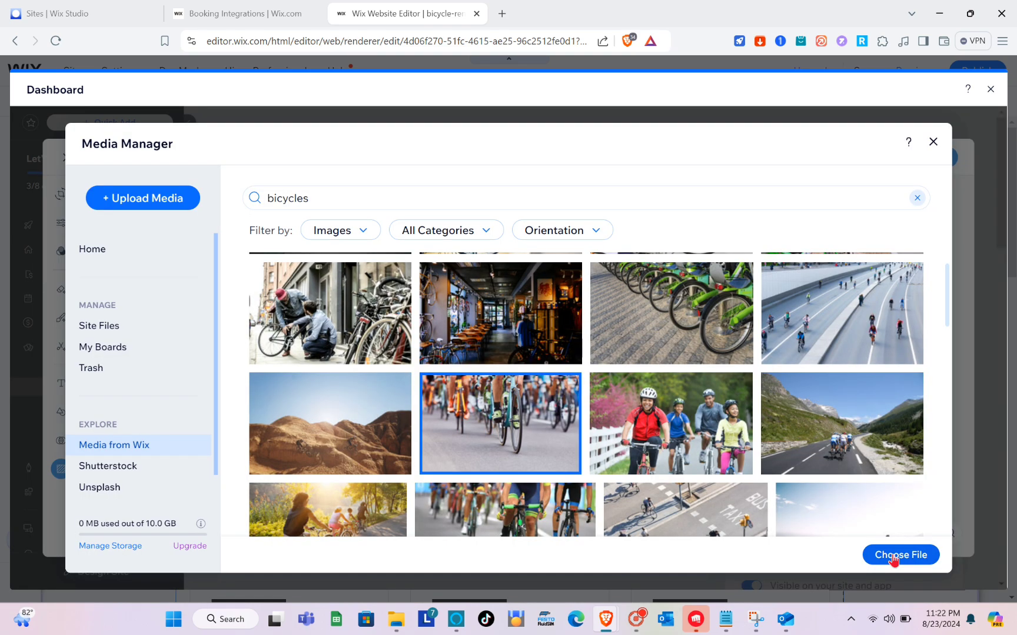
pyautogui.click(893, 555)
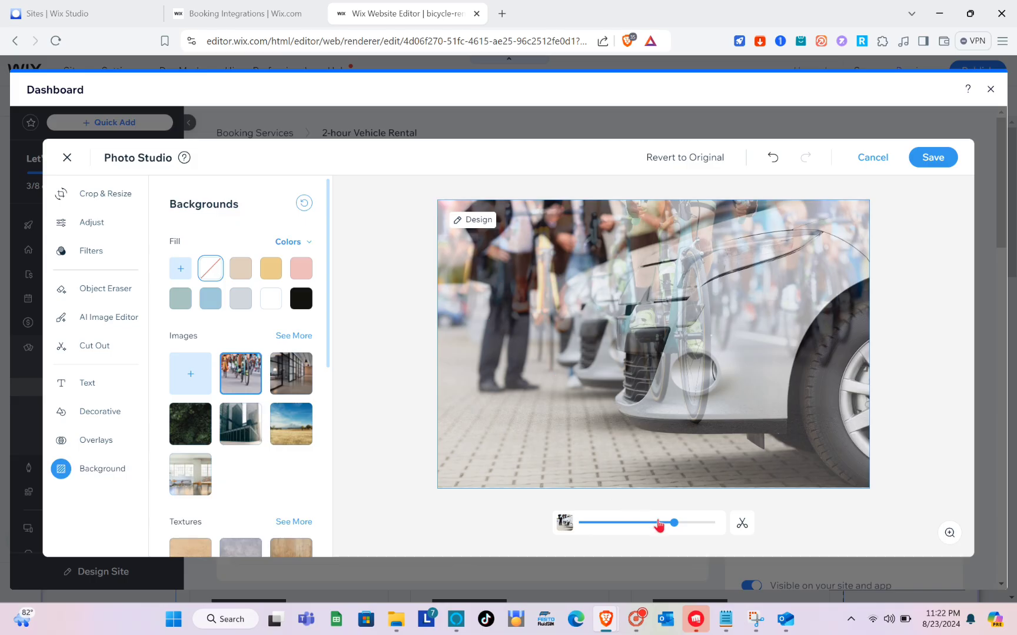
pyautogui.moveTo(671, 525); pyautogui.dragTo(534, 564)
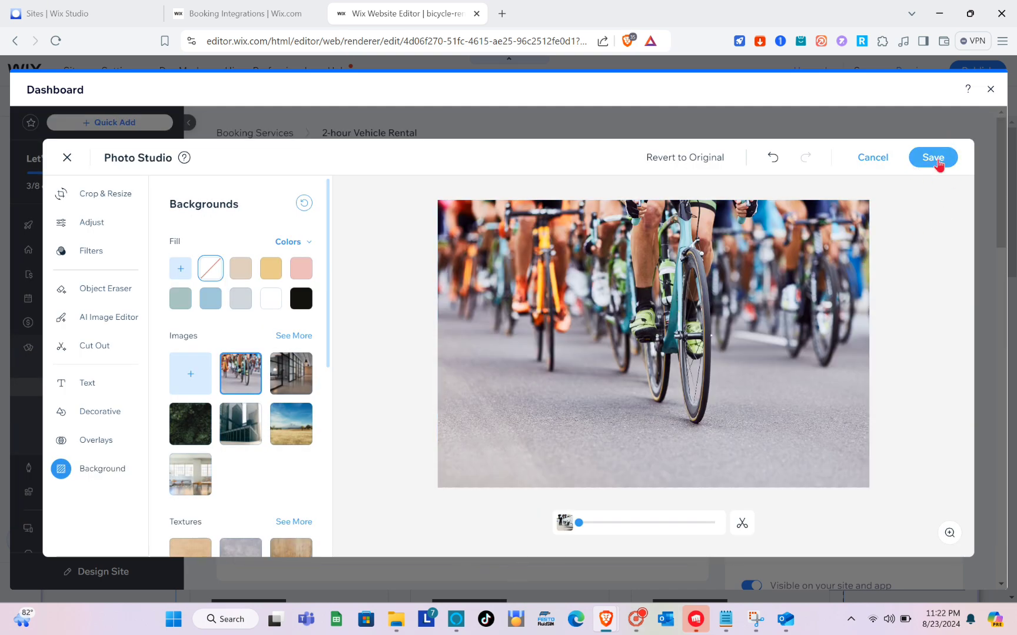
pyautogui.click(934, 158)
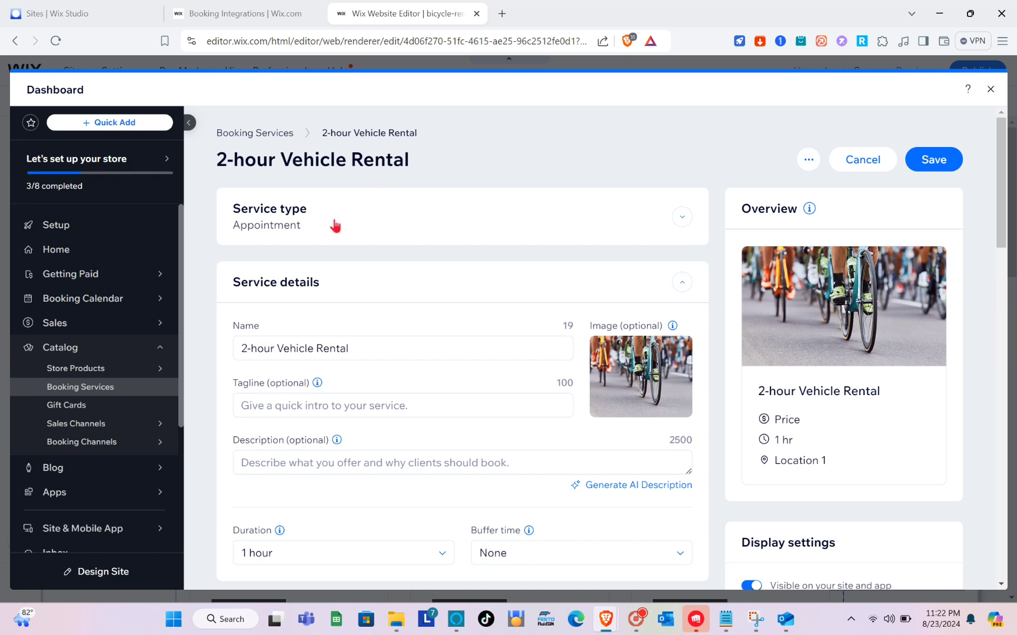
# - Rename the service to "1 Day Bicycle Rental"
pyautogui.tripleClick(356, 347)
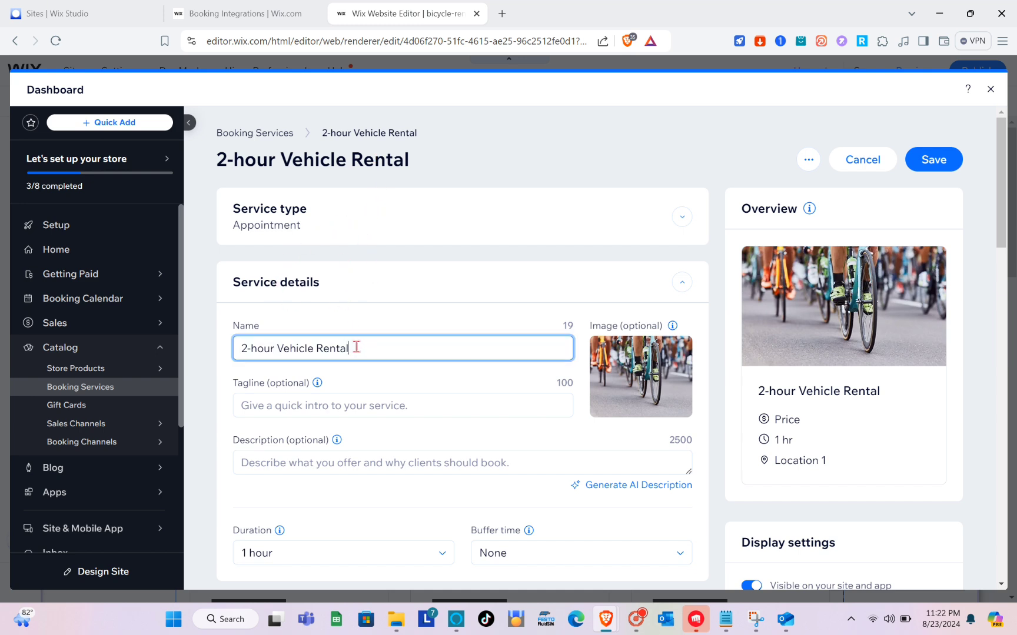
pyautogui.click(315, 349)
pyautogui.press('BackSpace')
pyautogui.press('BackSpace')
pyautogui.press('BackSpace')
pyautogui.press('BackSpace')
pyautogui.press('BackSpace')
pyautogui.press('BackSpace')
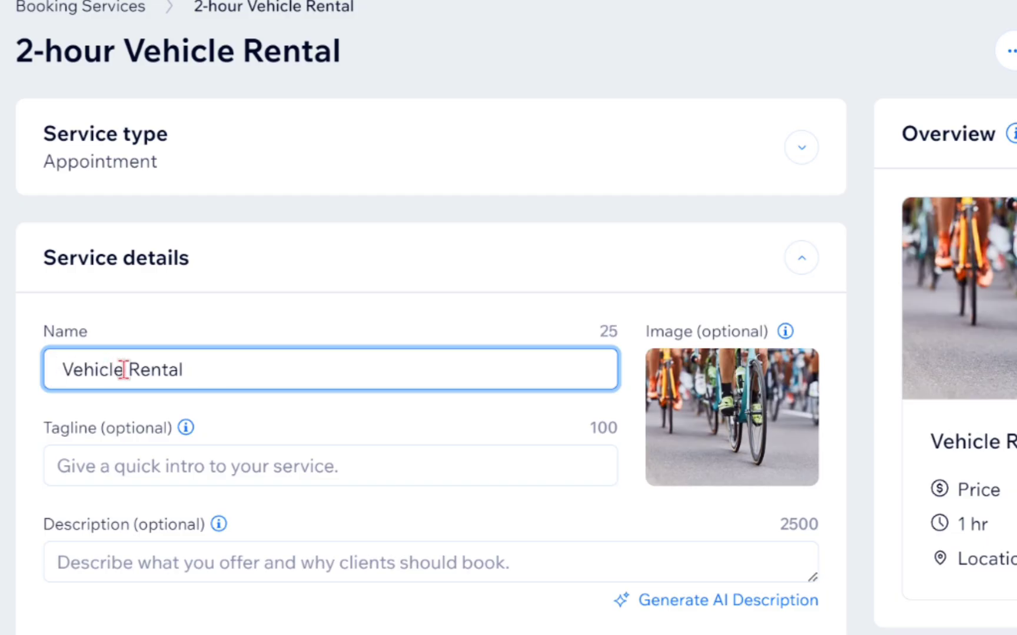
pyautogui.press('Delete')
pyautogui.press('Delete')
pyautogui.press('Delete')
pyautogui.press('Delete')
pyautogui.press('Delete')
pyautogui.press('Delete')
pyautogui.press('Delete')
pyautogui.press('Delete')
pyautogui.write('1 Day Bicycle')
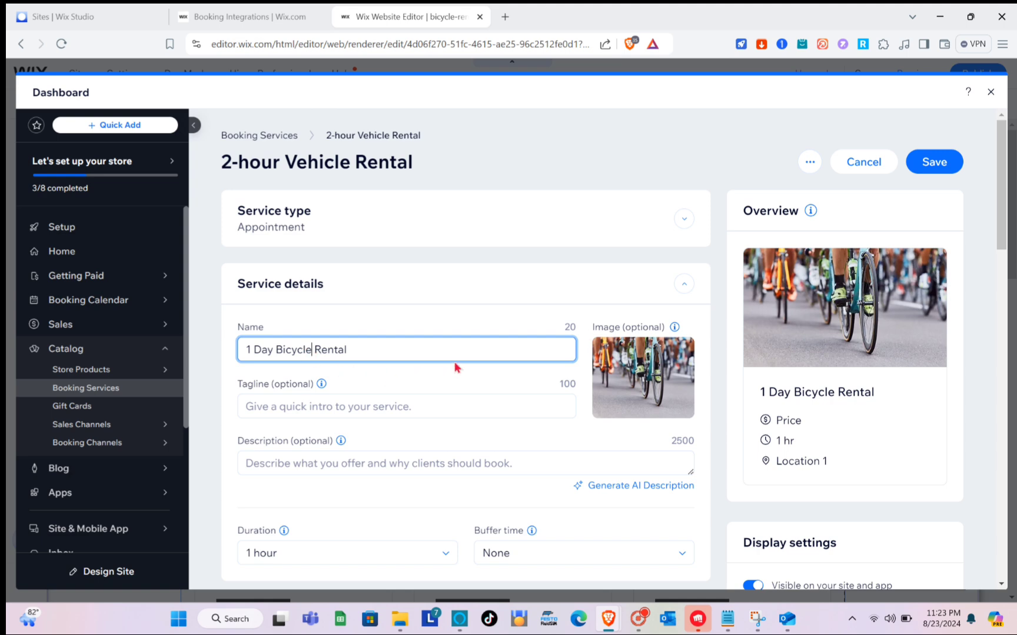
# - Generate AI description text for the service and use the Option 1 text about exploring the city on two wheels
pyautogui.scroll(-1, 378, 359)
pyautogui.click(295, 365)
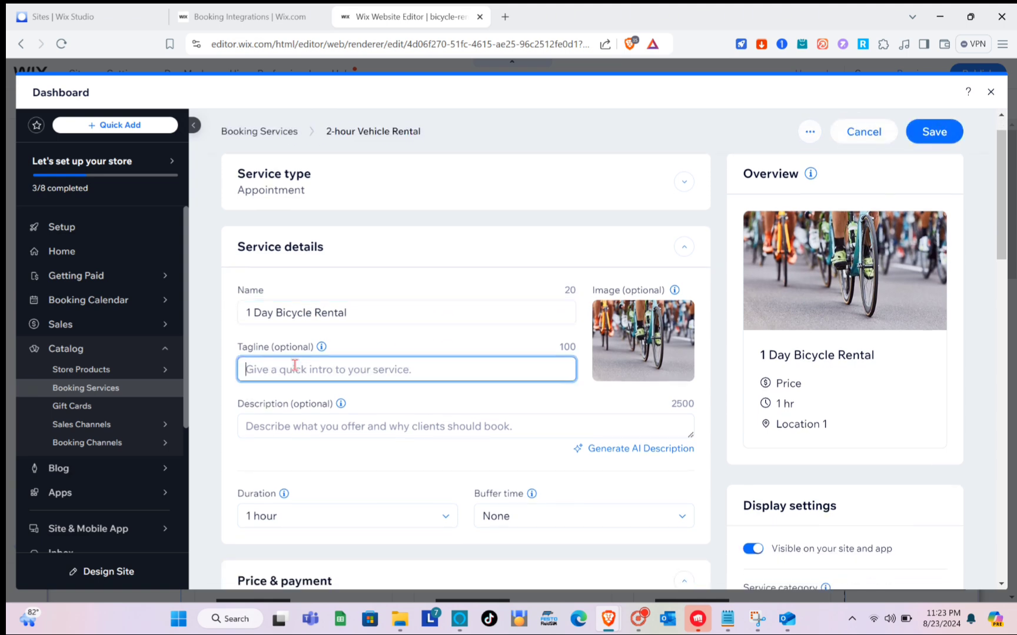
pyautogui.click(319, 434)
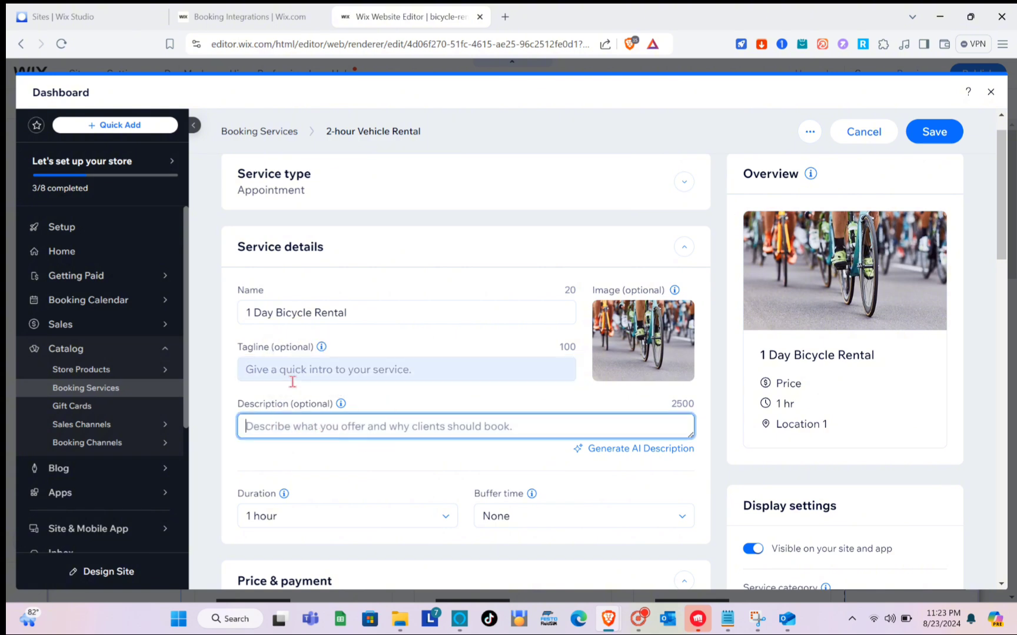
pyautogui.click(631, 452)
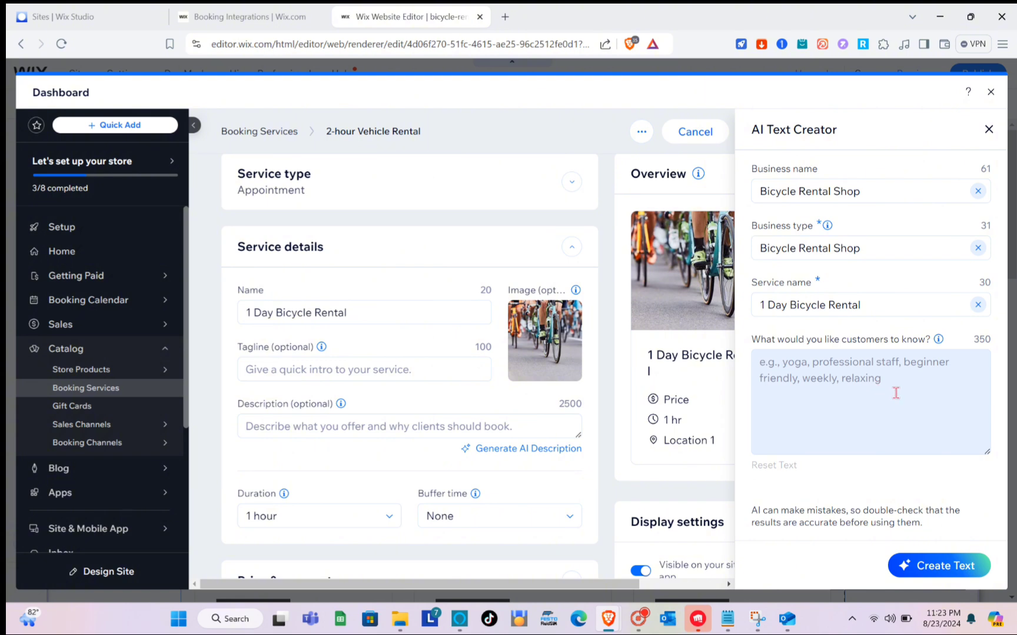
pyautogui.click(910, 564)
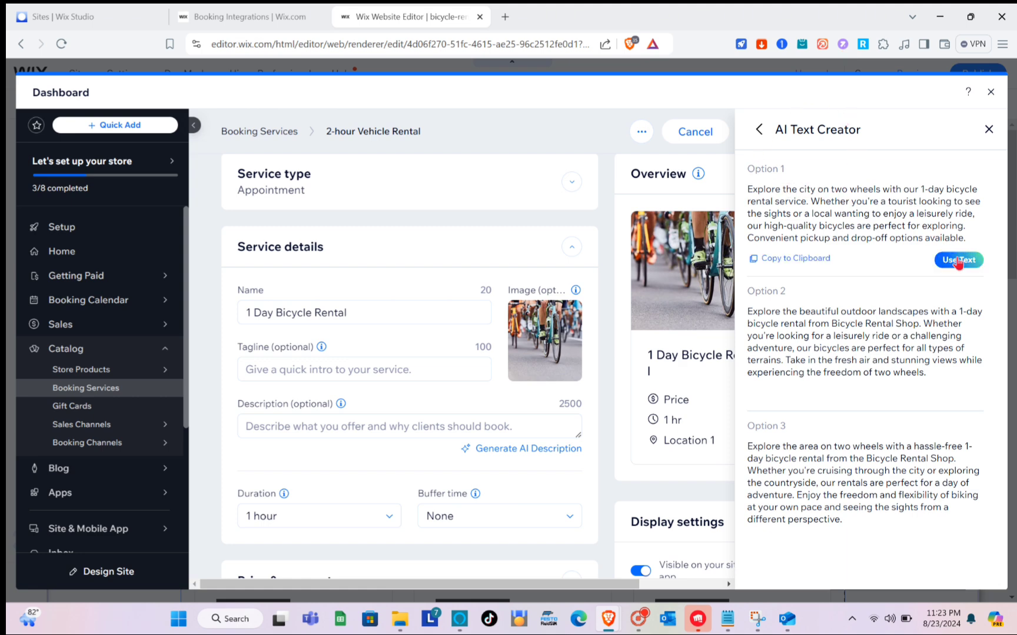
pyautogui.click(958, 262)
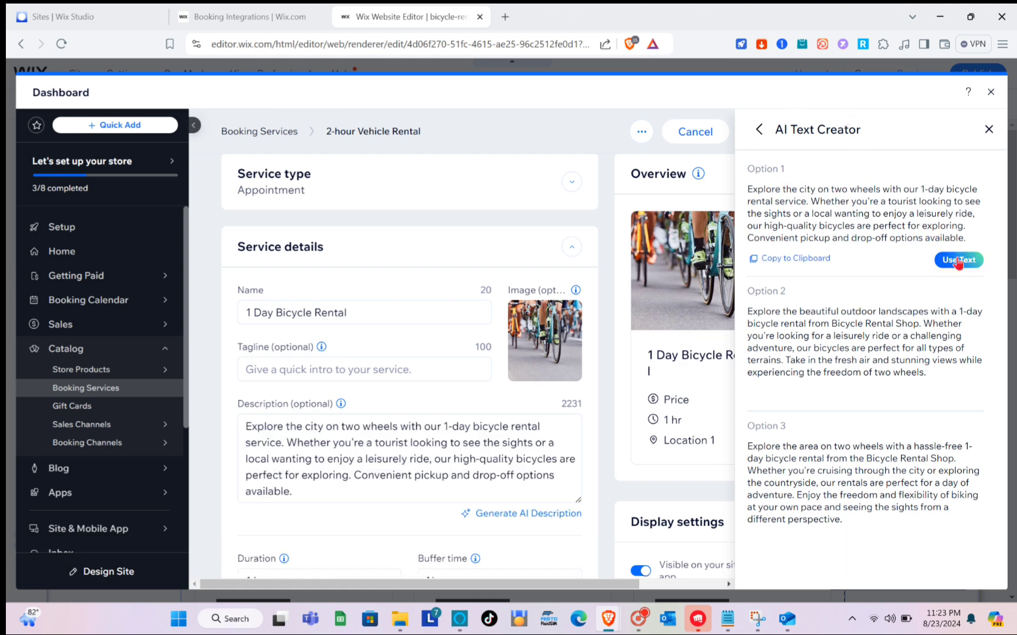
pyautogui.click(989, 130)
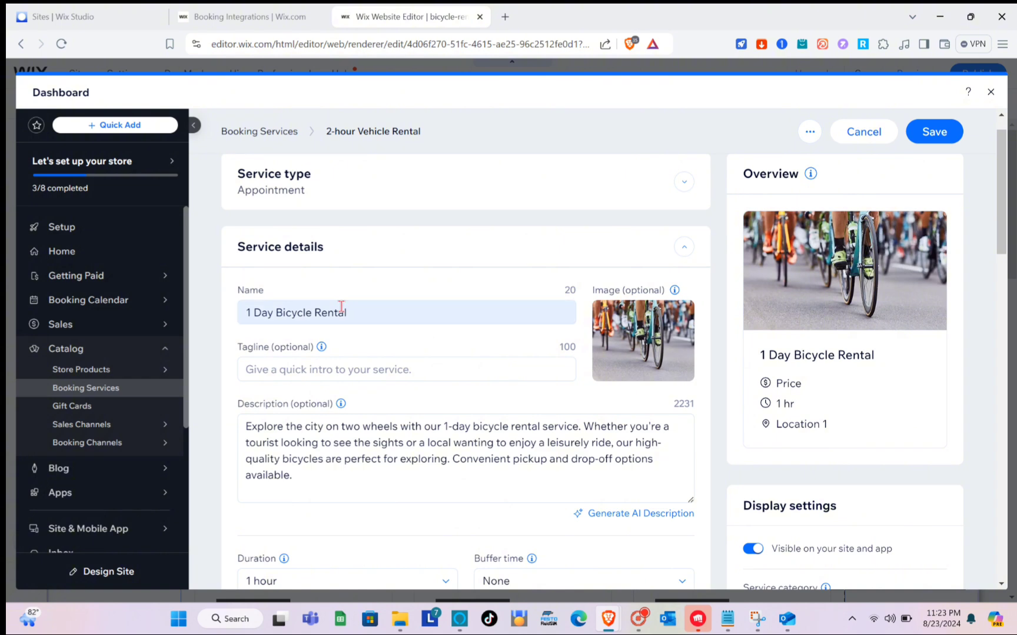
# - Switch the service to a custom session duration of 24 hours and 0 minutes
pyautogui.scroll(-3, 345, 311)
pyautogui.scroll(-1, 342, 312)
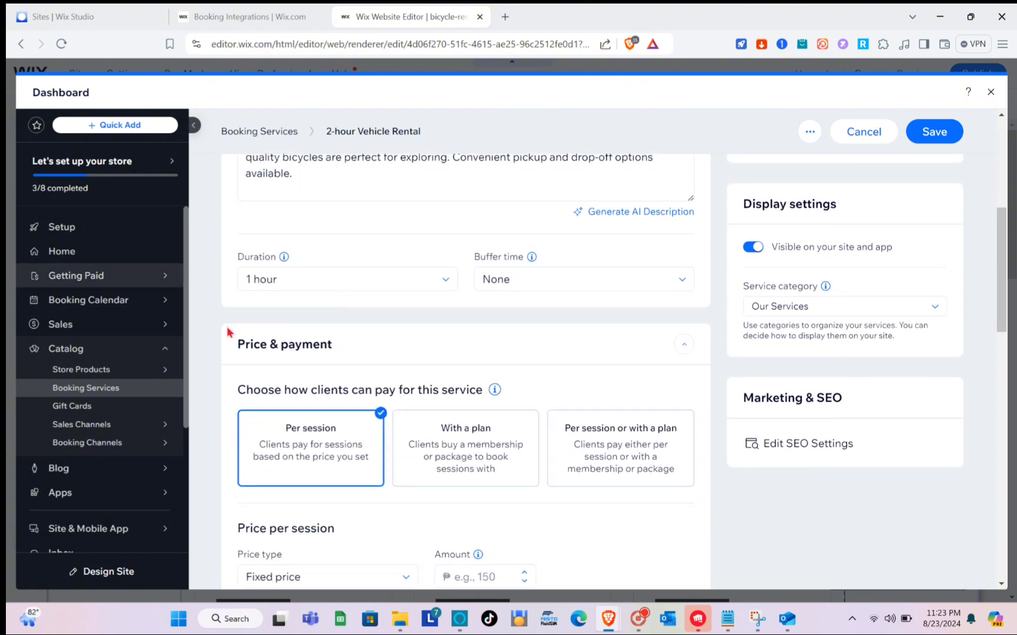
pyautogui.click(304, 277)
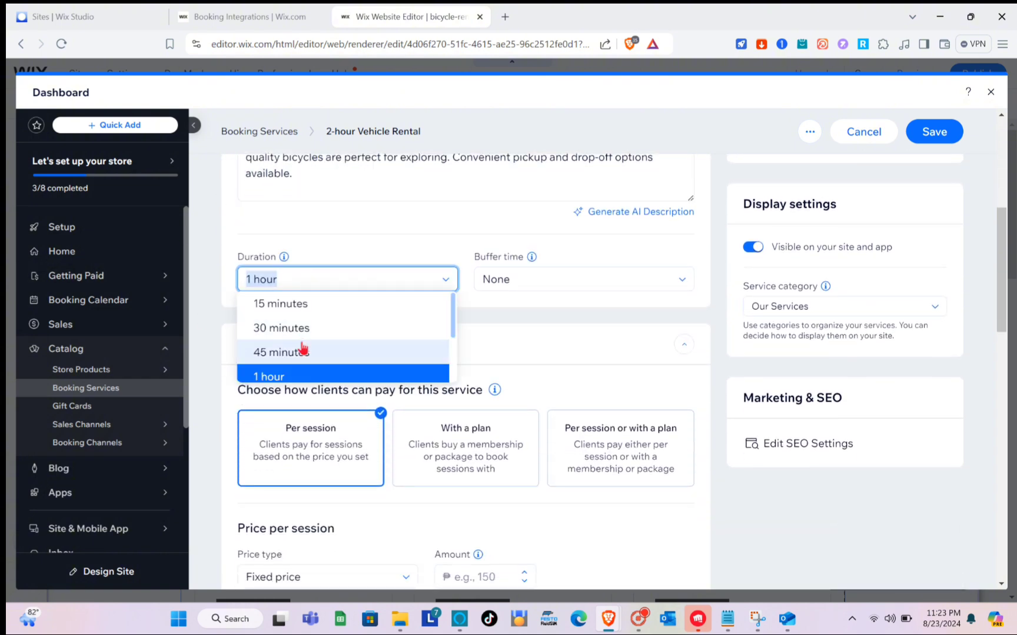
pyautogui.scroll(-2, 303, 350)
pyautogui.click(292, 371)
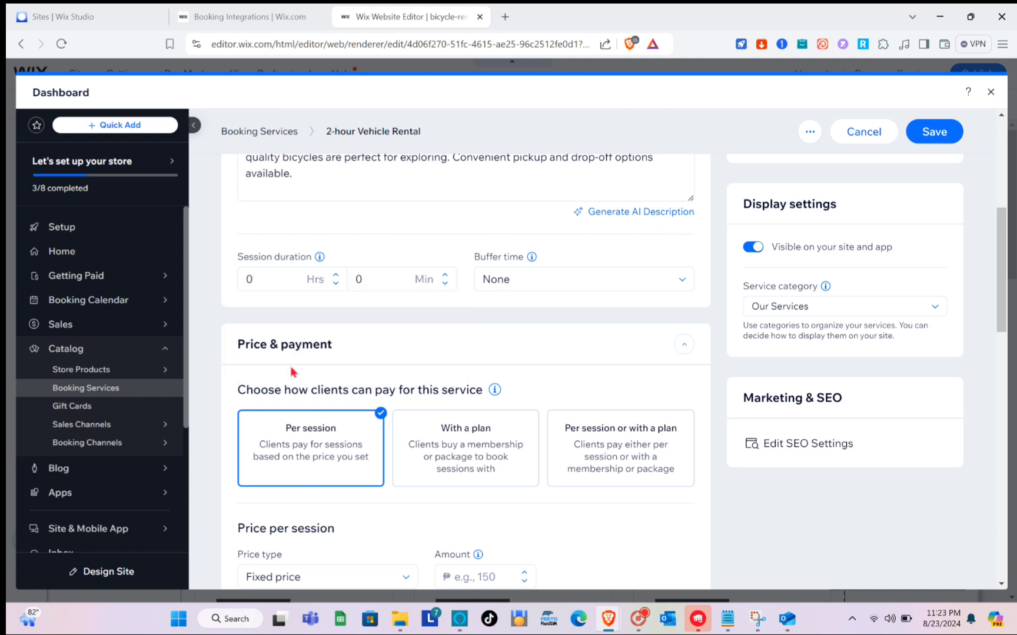
pyautogui.click(286, 279)
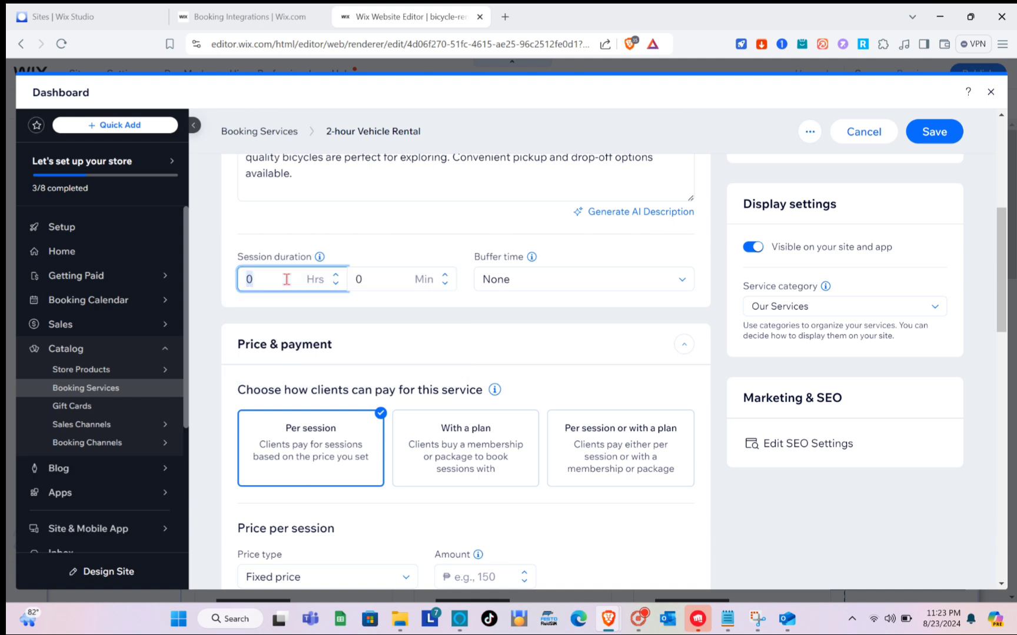
pyautogui.write('24')
pyautogui.click(374, 279)
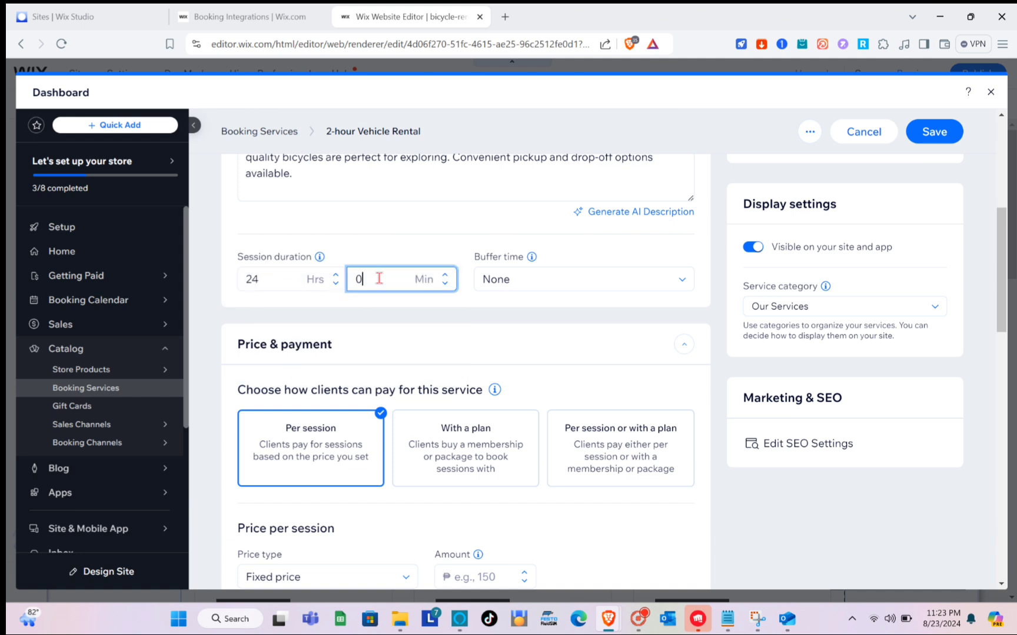
# - Set the buffer time after each session to 10 minutes
pyautogui.click(530, 288)
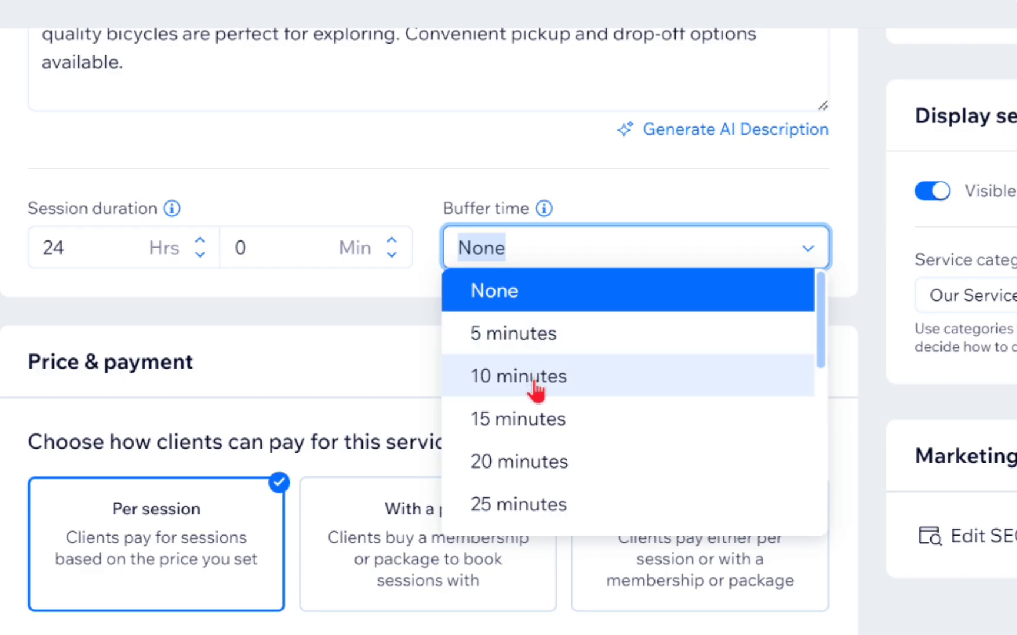
pyautogui.click(534, 382)
pyautogui.moveTo(545, 203)
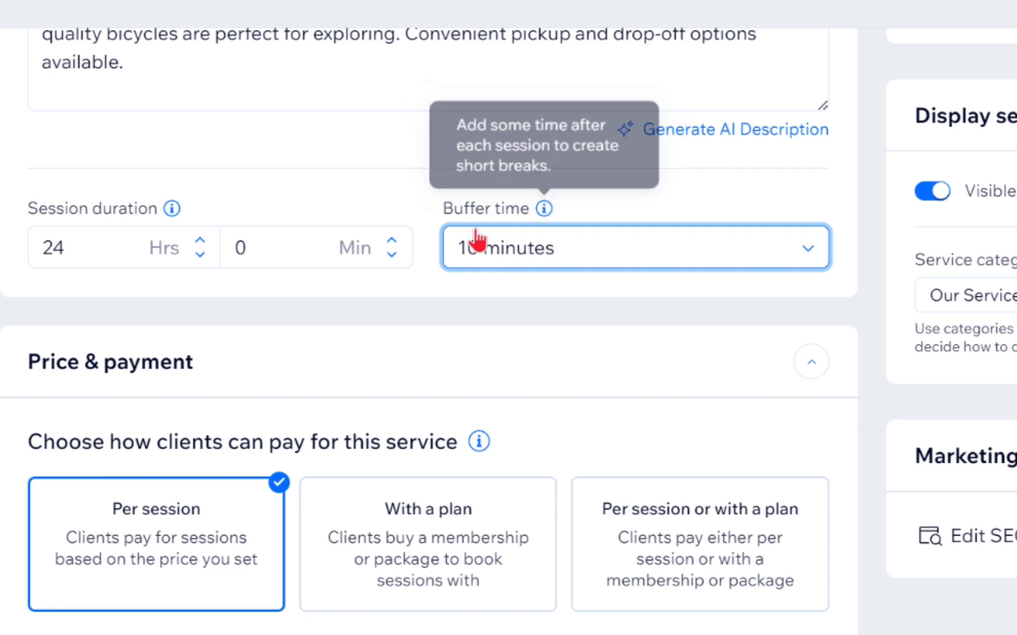
pyautogui.click(335, 316)
# - Let clients pay for the service either per session or with a plan
pyautogui.scroll(-3, 334, 316)
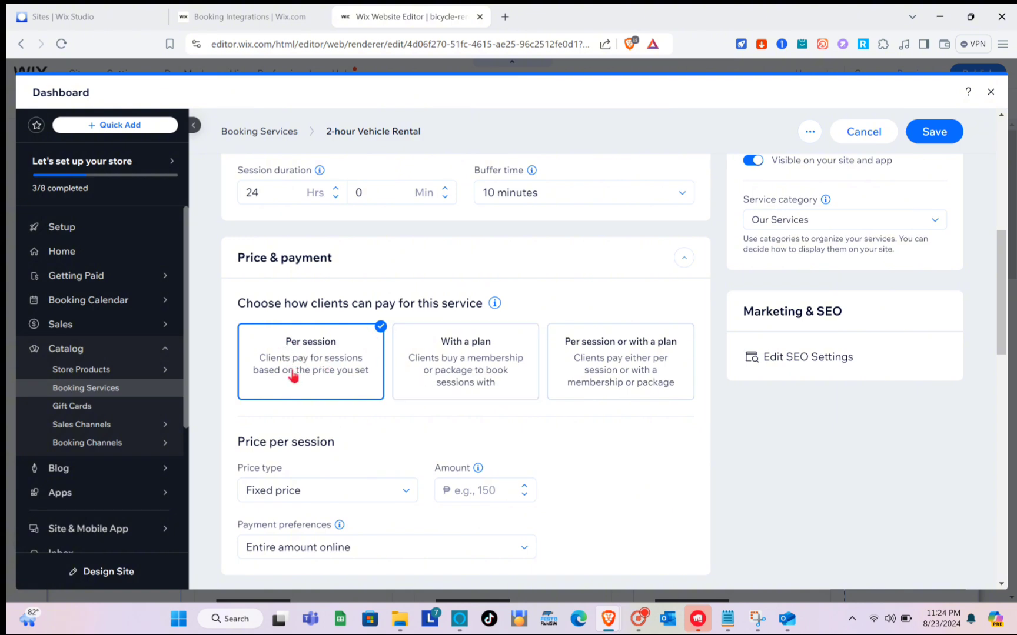
pyautogui.click(453, 357)
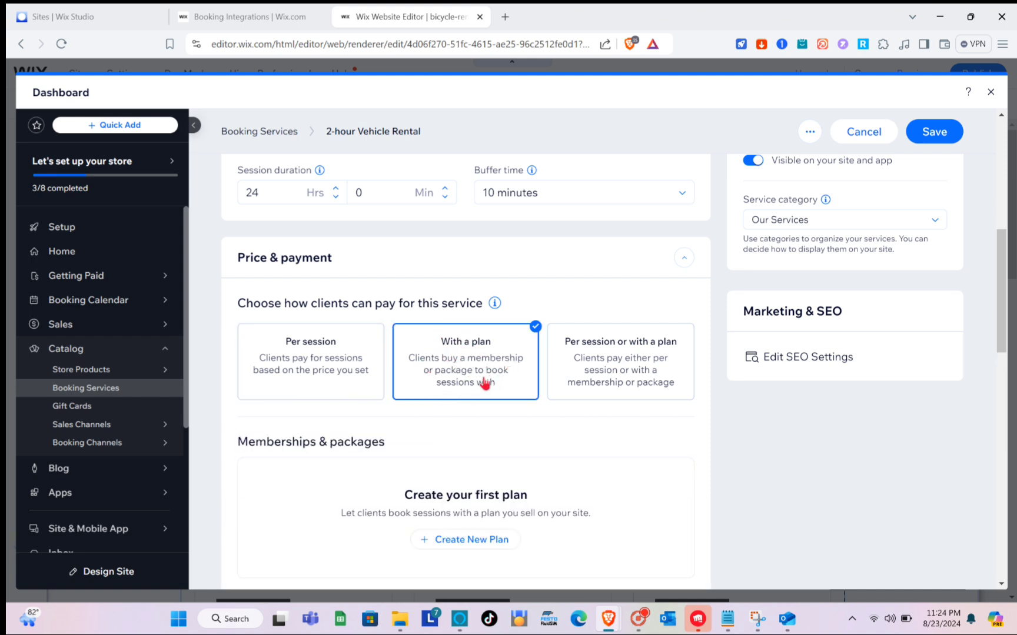
pyautogui.click(580, 359)
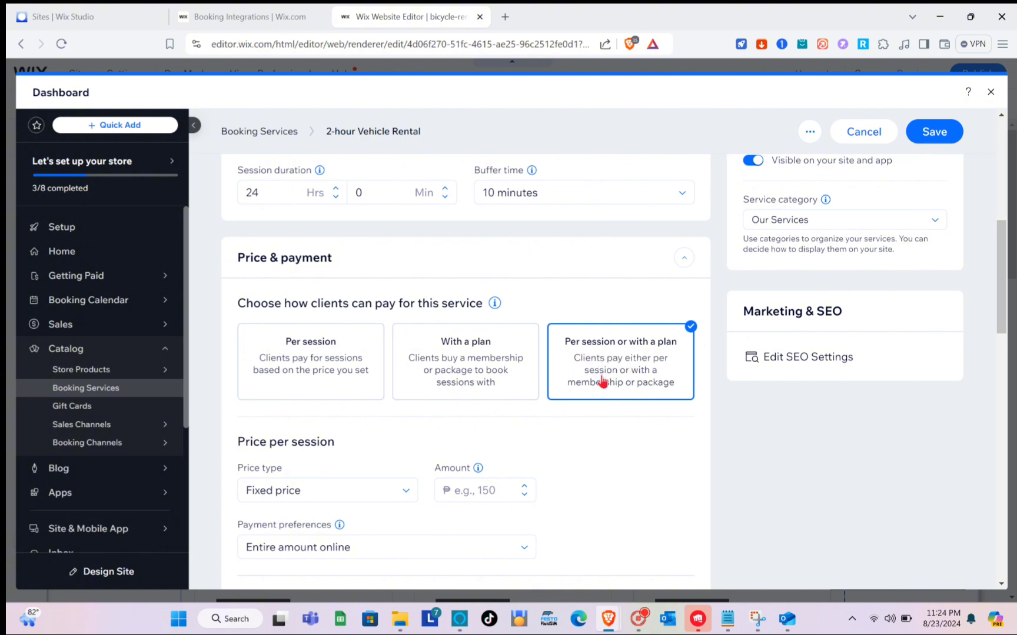
# - Set a fixed price of ₱1000 per session, with the entire amount paid online
pyautogui.scroll(-3, 420, 410)
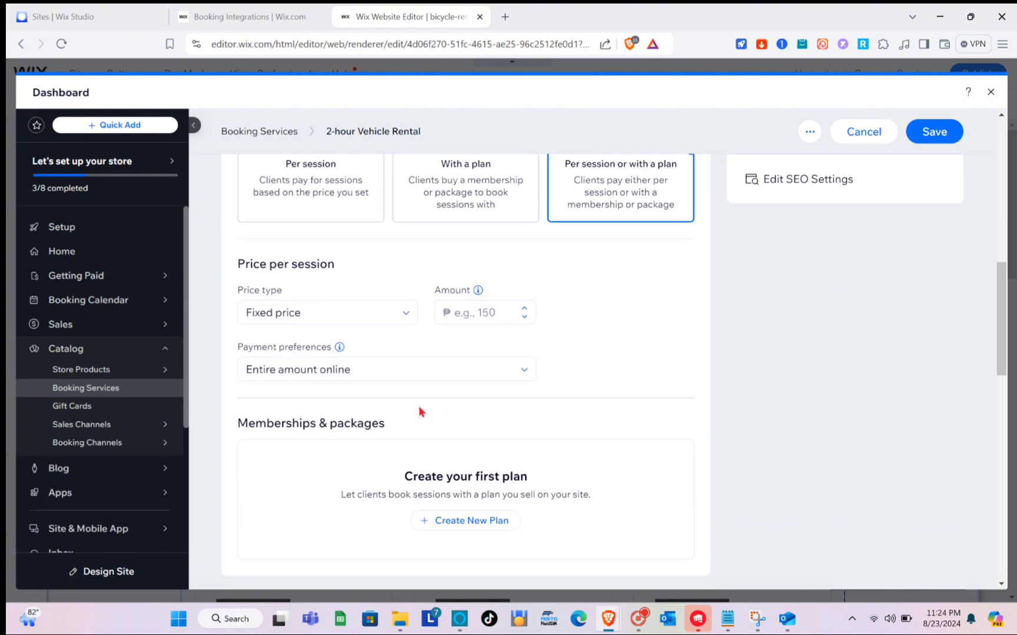
pyautogui.click(331, 318)
pyautogui.click(331, 318)
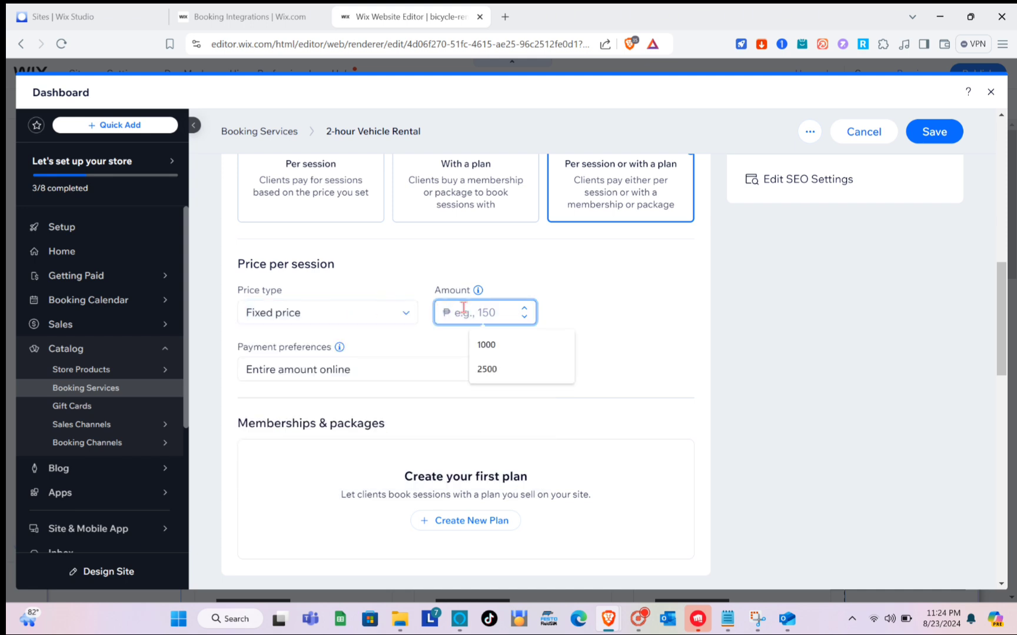
pyautogui.write('1000')
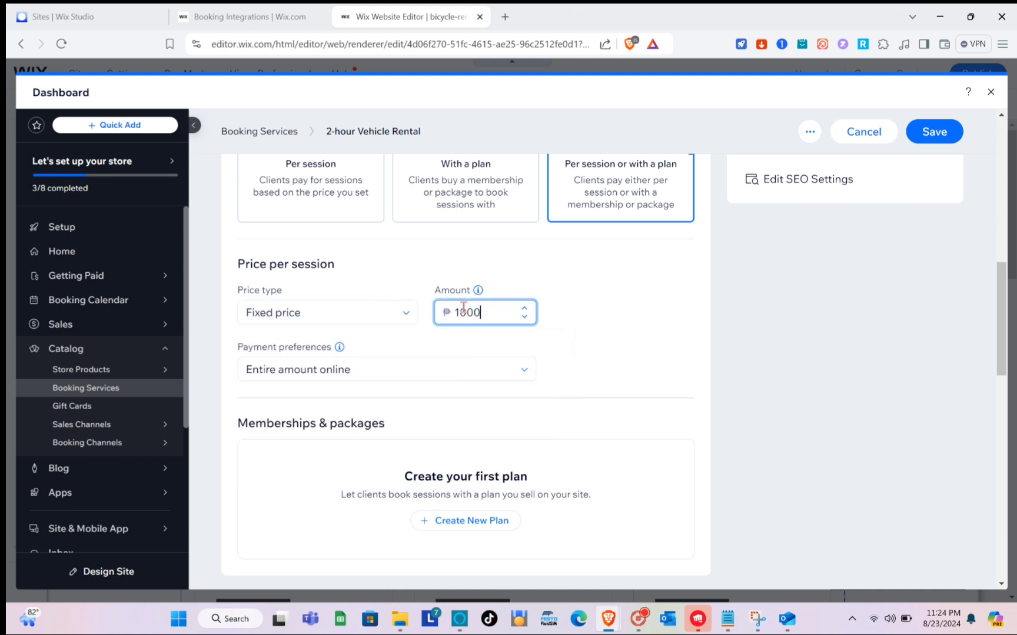
pyautogui.click(354, 379)
pyautogui.click(354, 377)
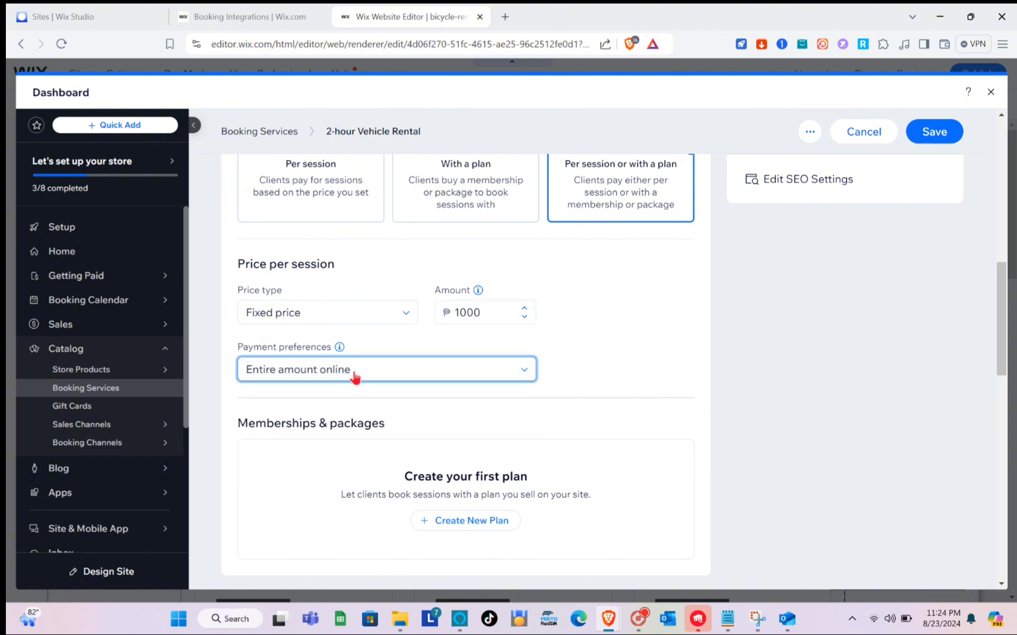
pyautogui.click(354, 378)
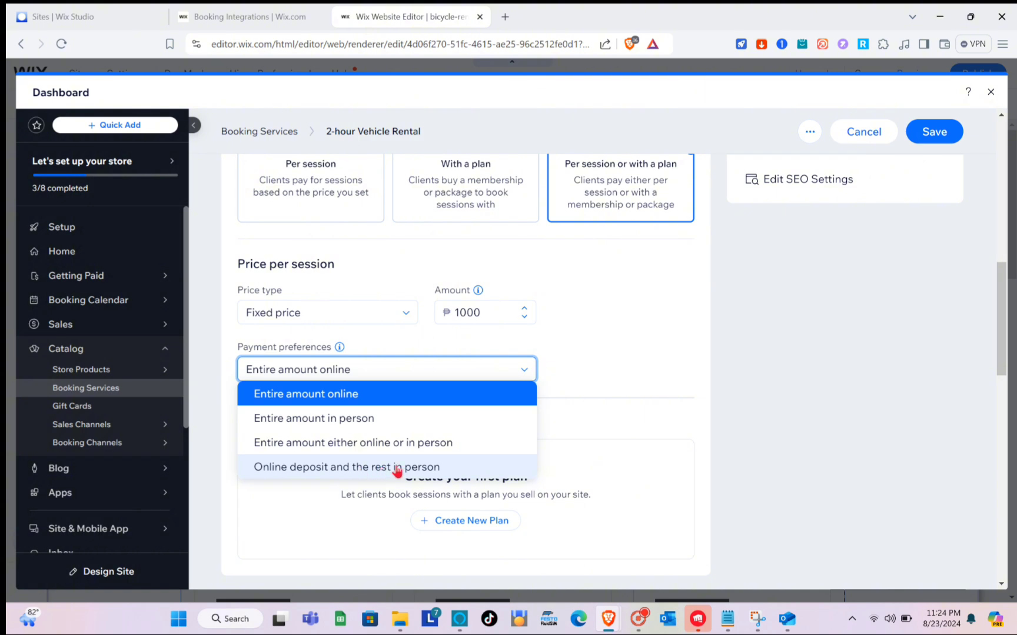
pyautogui.click(400, 405)
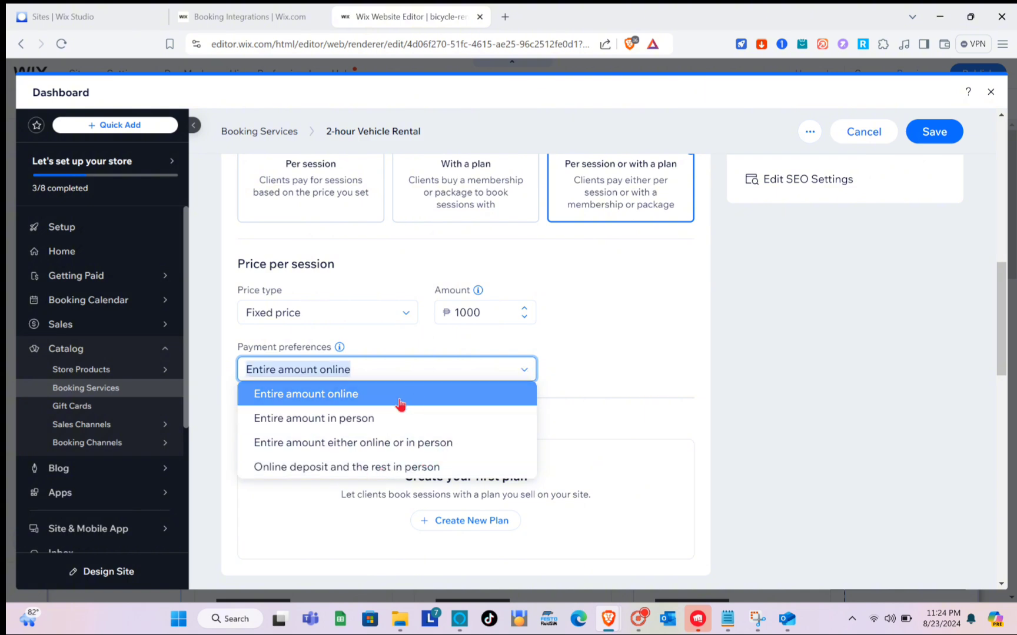
# - Review the service's memberships, location, staff availability and resources settings, leaving the location as it is
pyautogui.scroll(-4, 395, 478)
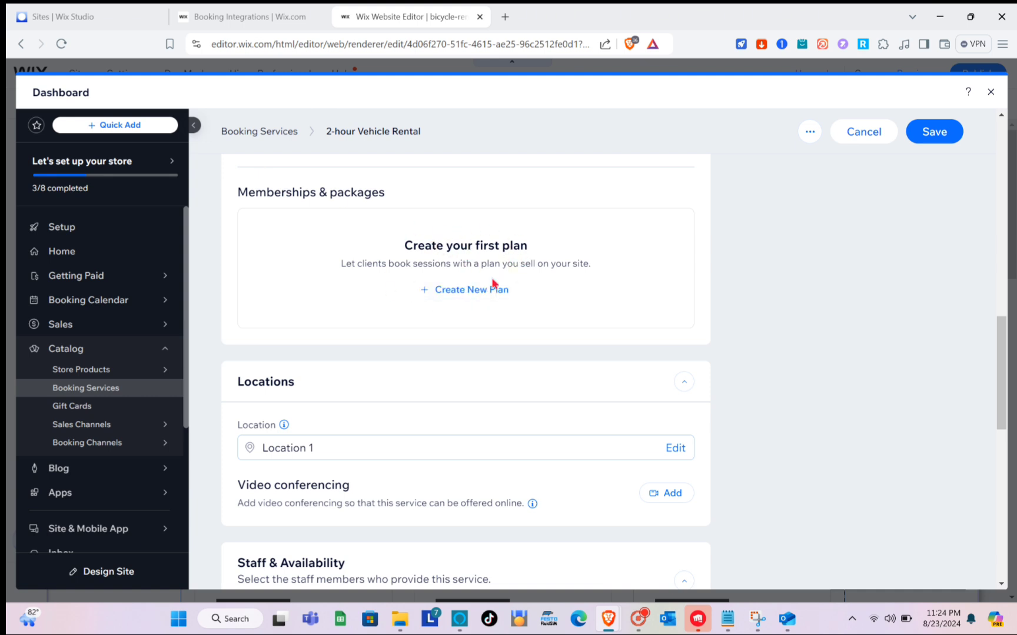
pyautogui.scroll(-3, 390, 343)
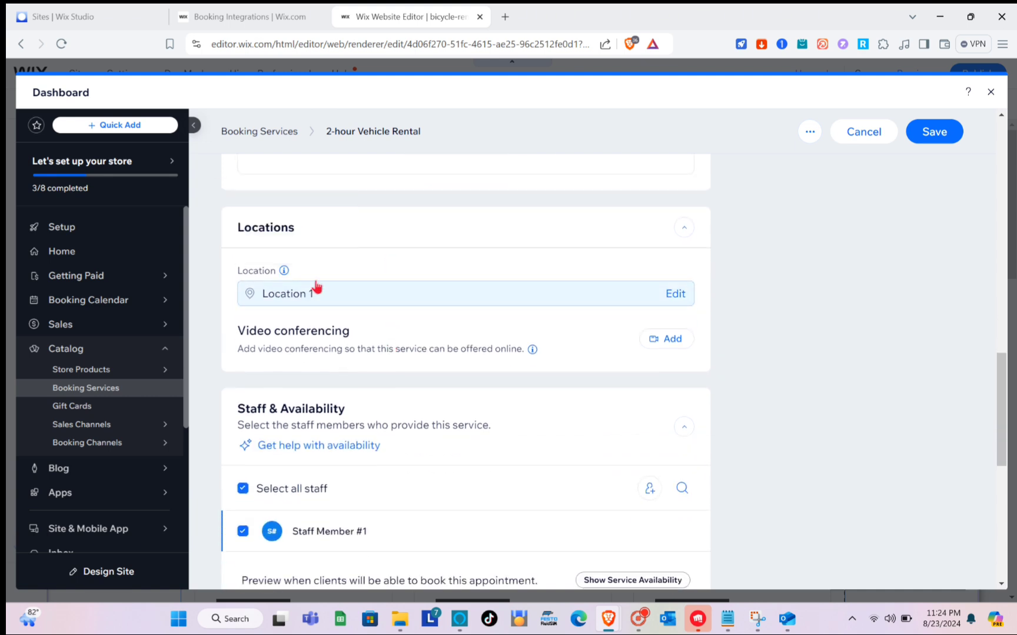
pyautogui.click(421, 299)
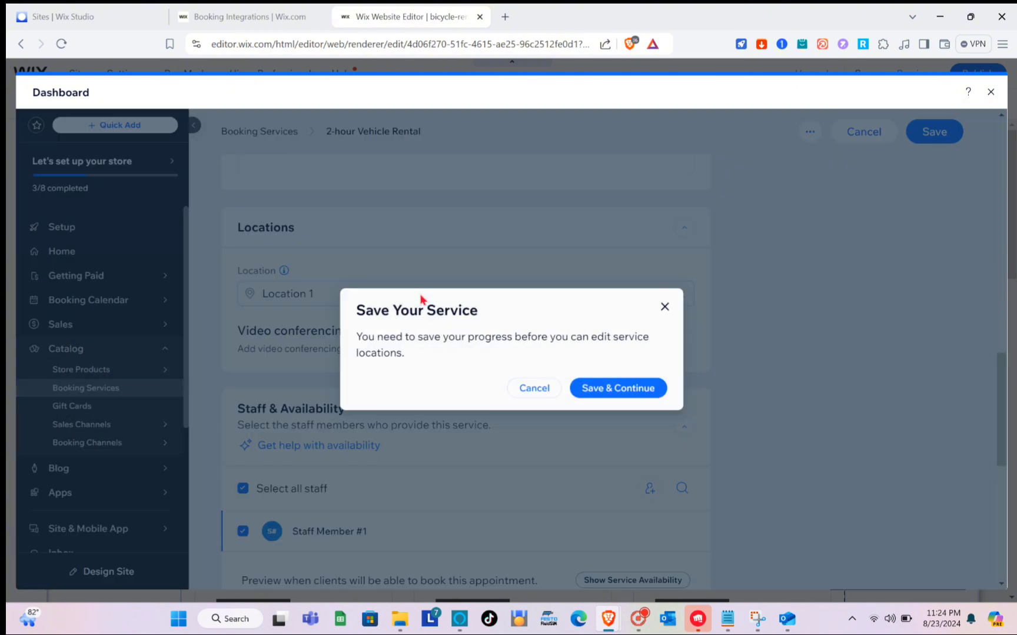
pyautogui.click(664, 307)
pyautogui.scroll(-1, 450, 343)
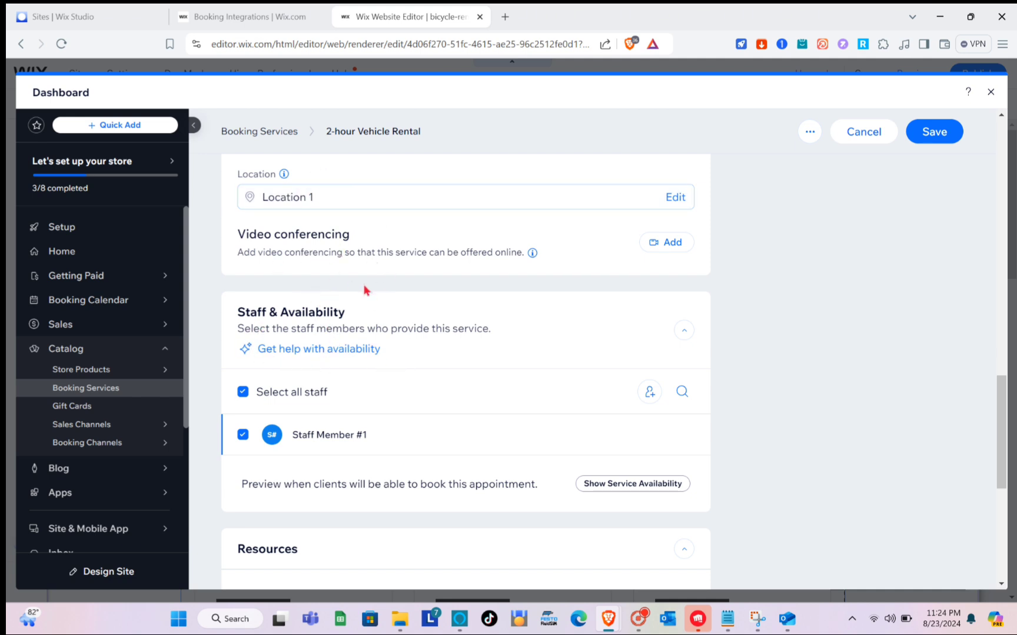
pyautogui.scroll(-2, 363, 285)
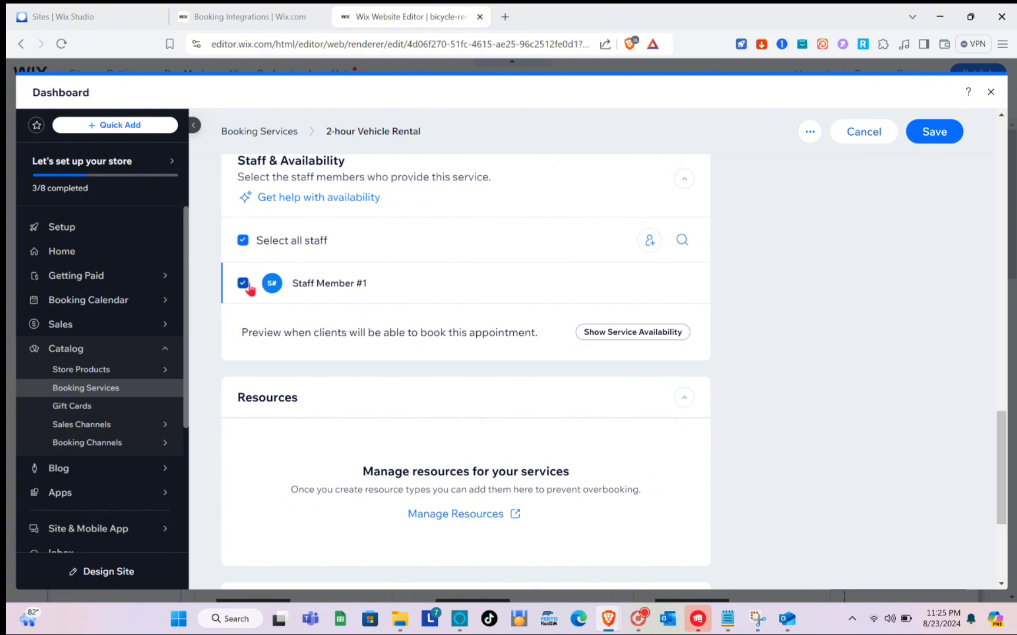
pyautogui.scroll(-4, 352, 321)
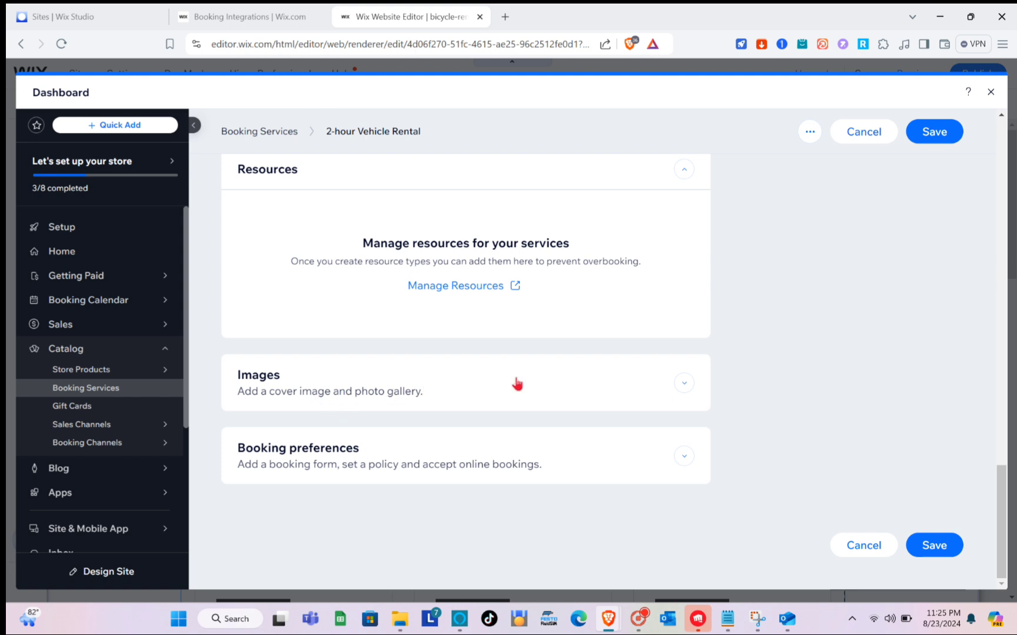
# - Expand the service's image and booking preference settings and examine the gallery, booking policy and booking form options
pyautogui.click(687, 389)
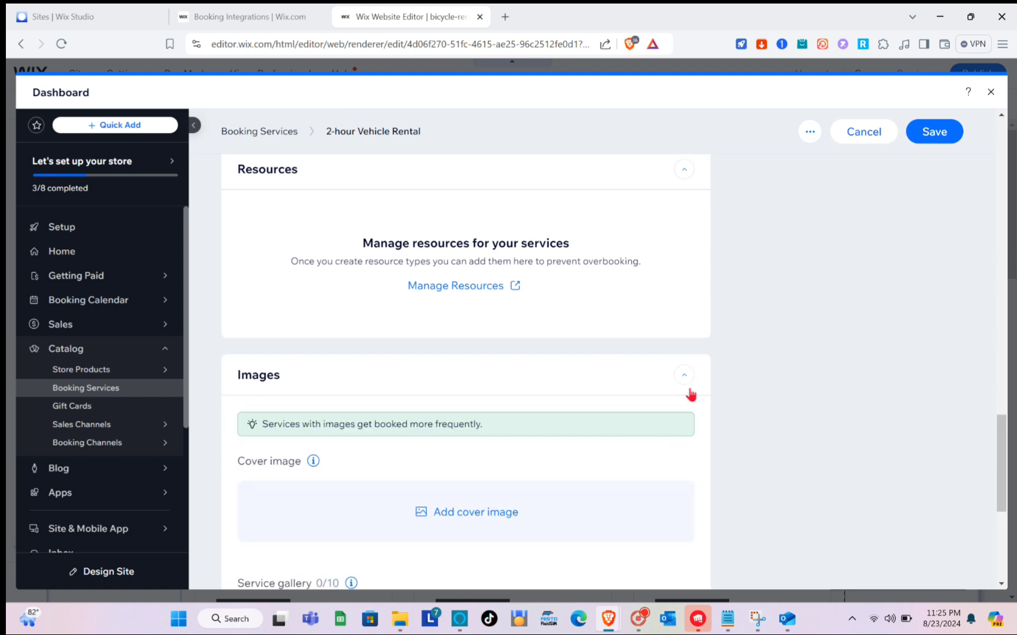
pyautogui.scroll(-5, 507, 423)
pyautogui.scroll(-1, 507, 422)
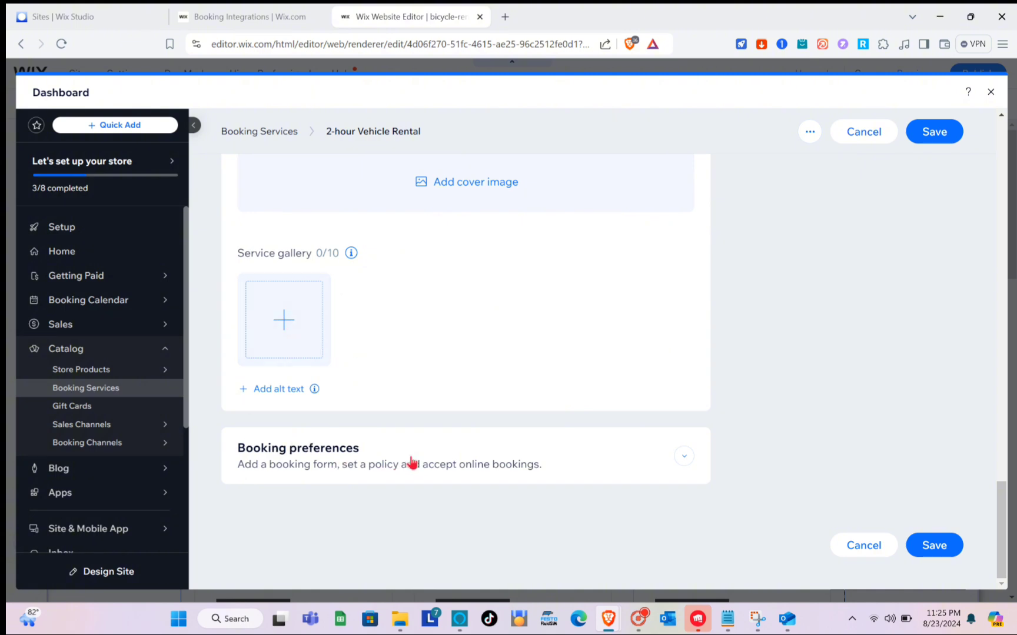
pyautogui.click(683, 456)
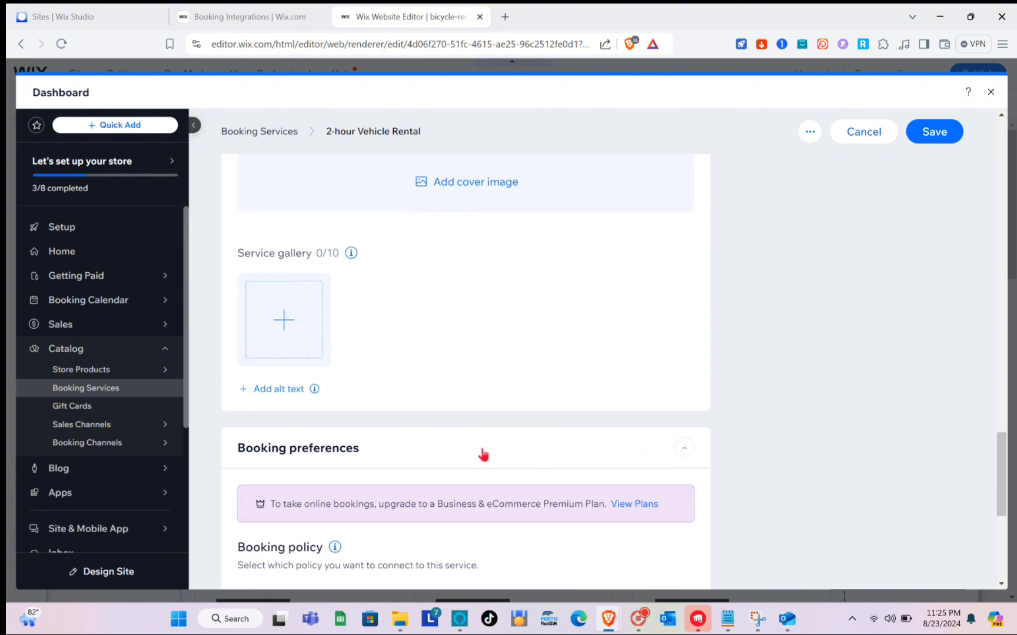
pyautogui.scroll(-2, 398, 467)
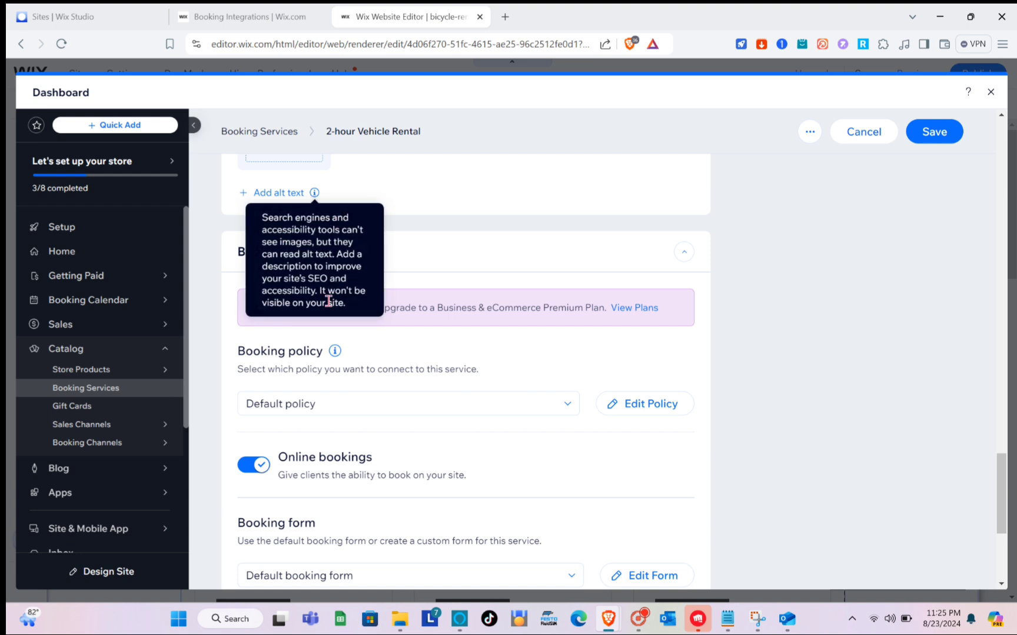
# - Examine the available booking policy and booking form options, keeping the default policy and the default booking form
pyautogui.scroll(-3, 388, 411)
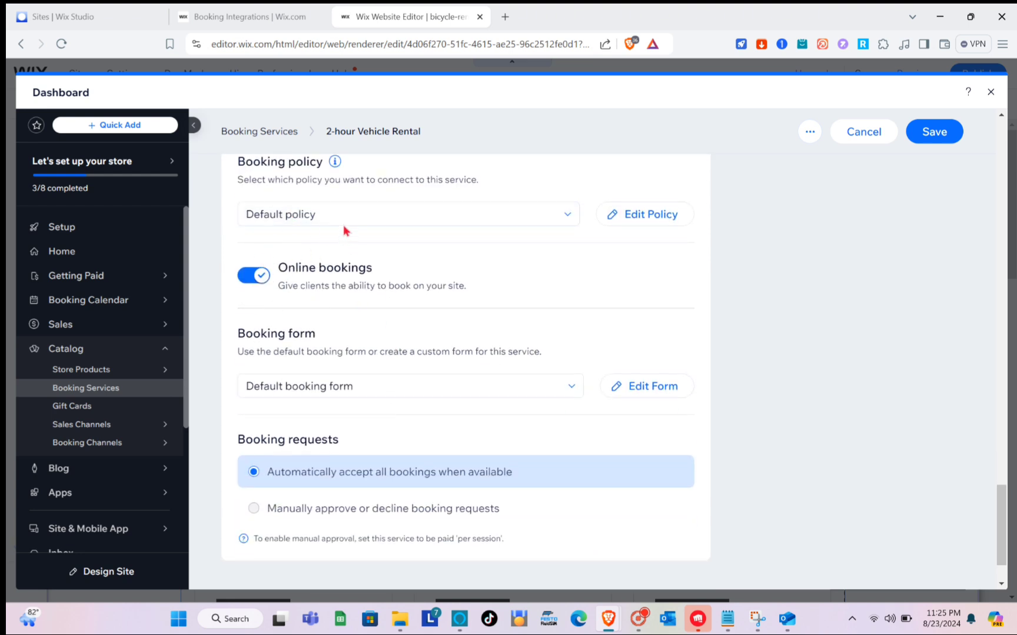
pyautogui.click(363, 215)
pyautogui.click(365, 215)
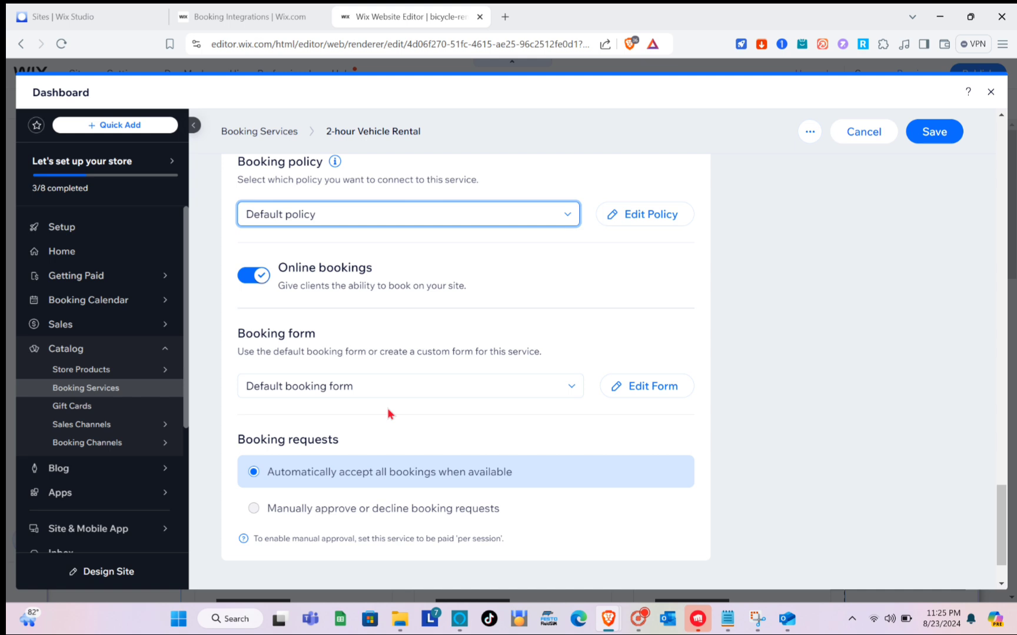
pyautogui.scroll(-2, 387, 509)
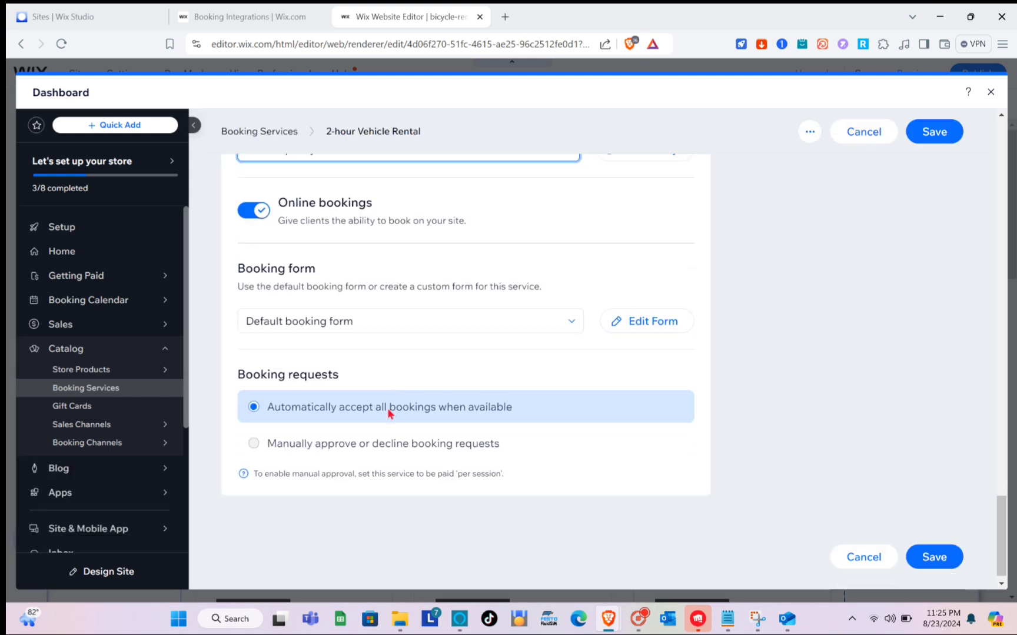
pyautogui.click(415, 317)
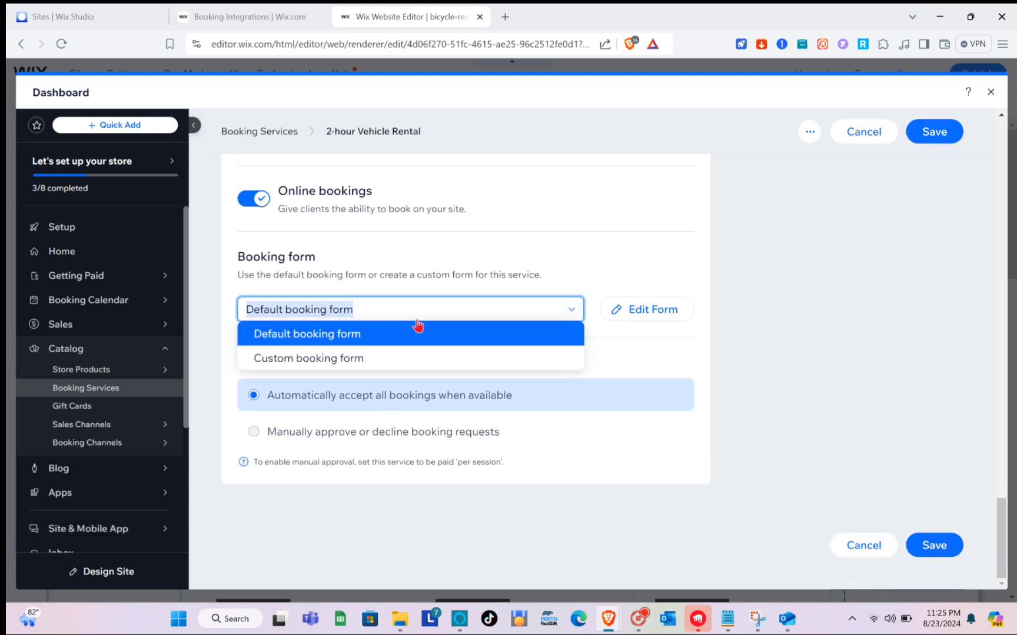
pyautogui.click(436, 312)
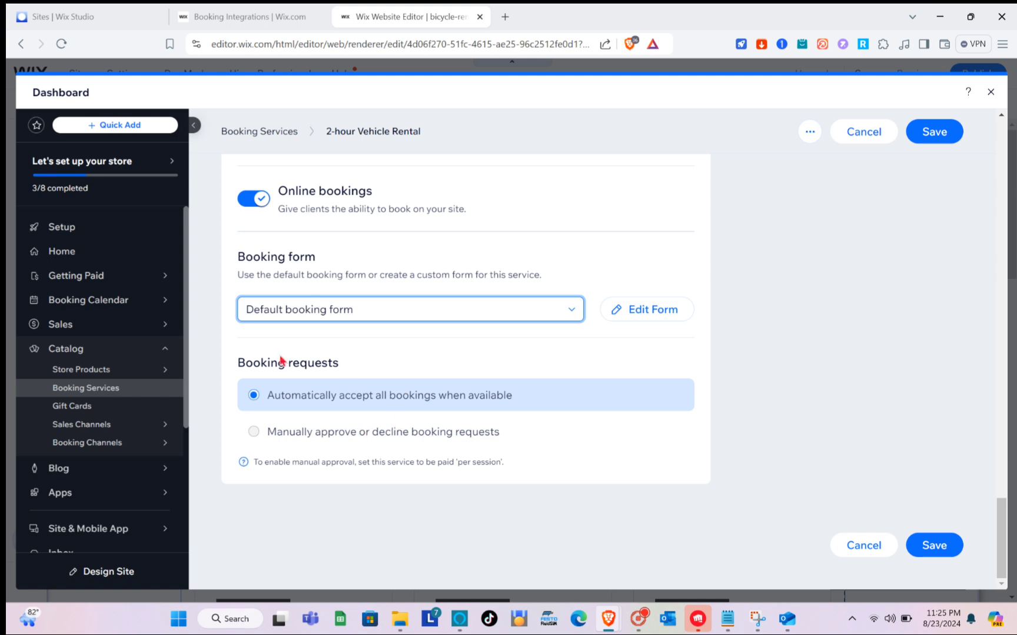
# - Save the service and open its default booking form for customization
pyautogui.click(628, 312)
pyautogui.click(635, 316)
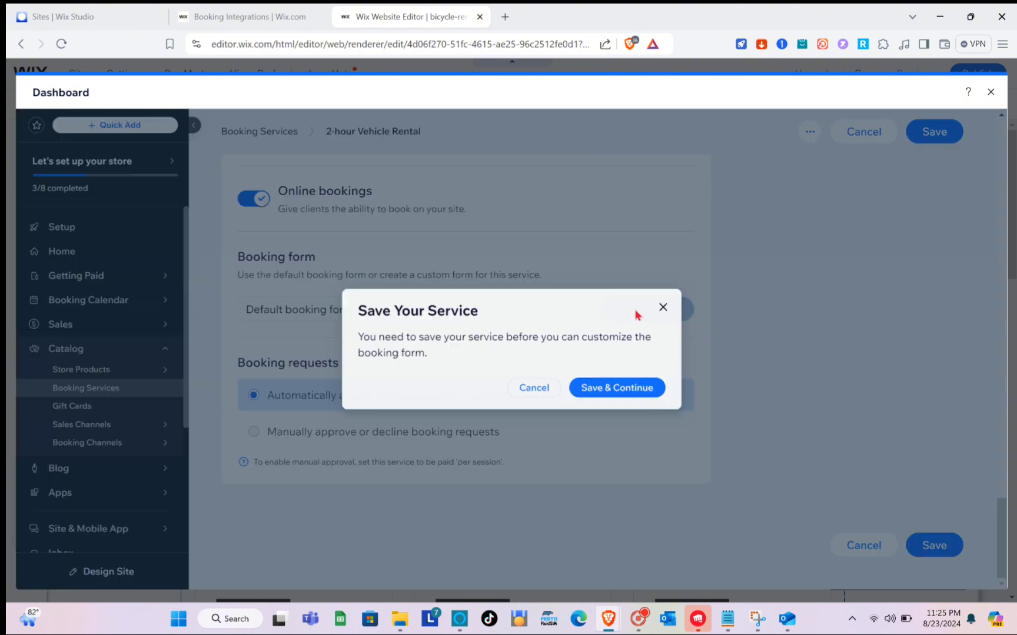
pyautogui.click(609, 389)
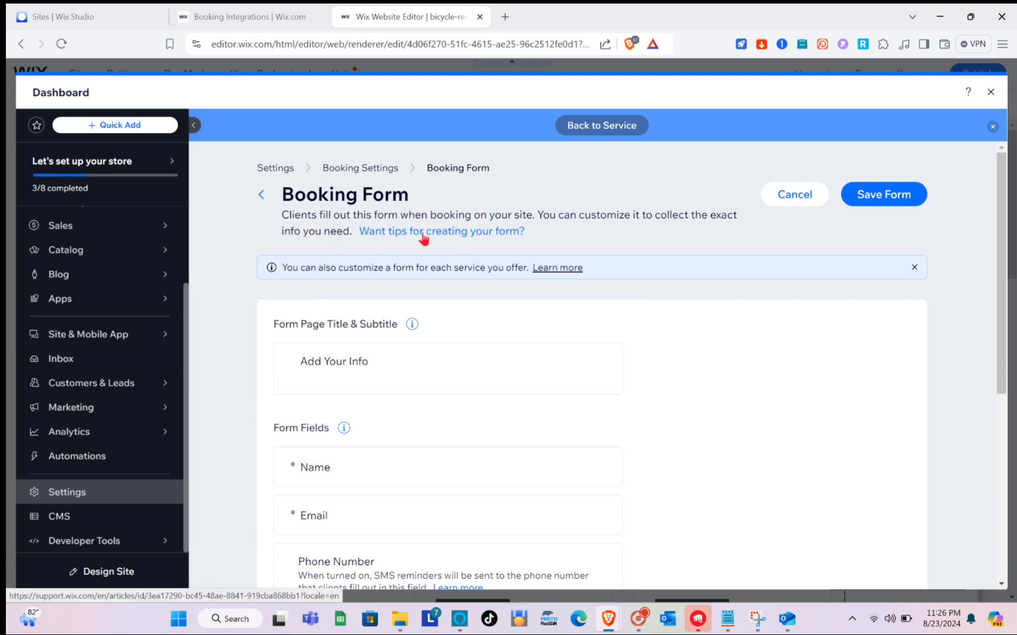
# - Review the booking form's page title, subtitle and form fields without changing them, and save the form
pyautogui.scroll(-2, 474, 234)
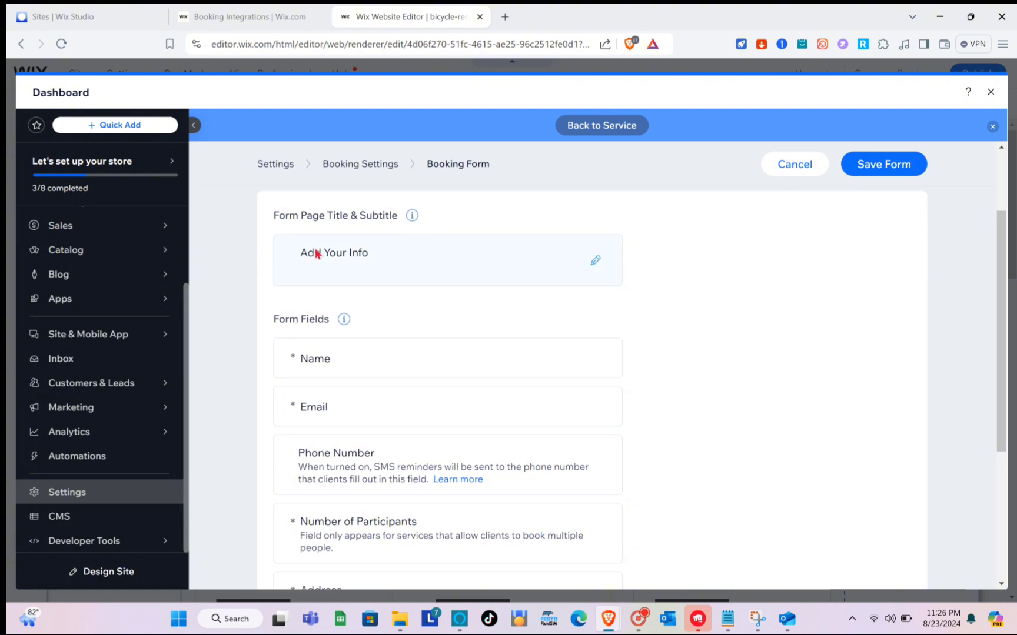
pyautogui.click(391, 266)
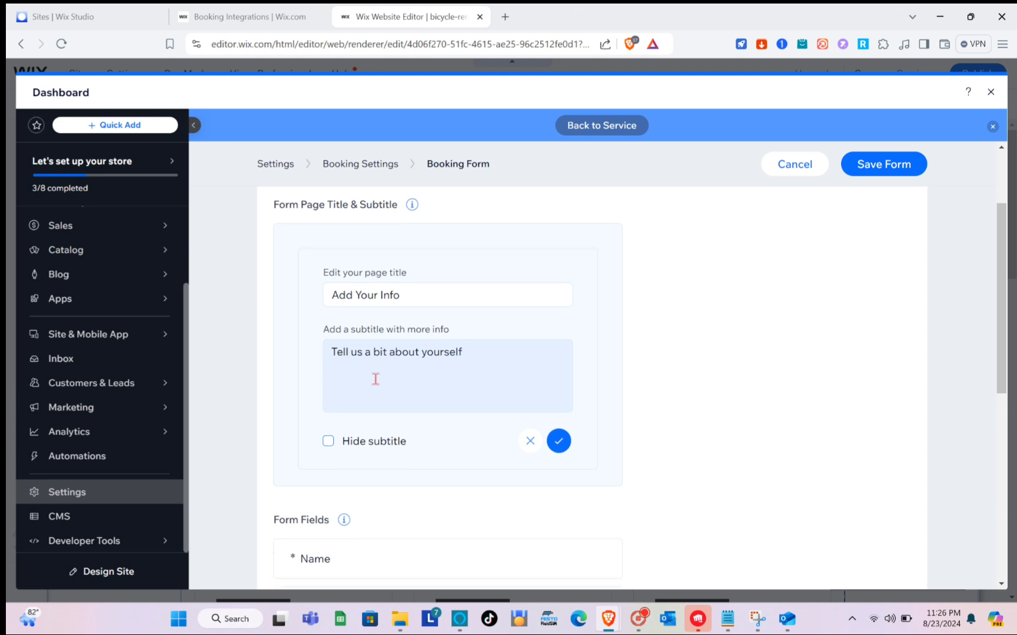
pyautogui.scroll(-2, 376, 382)
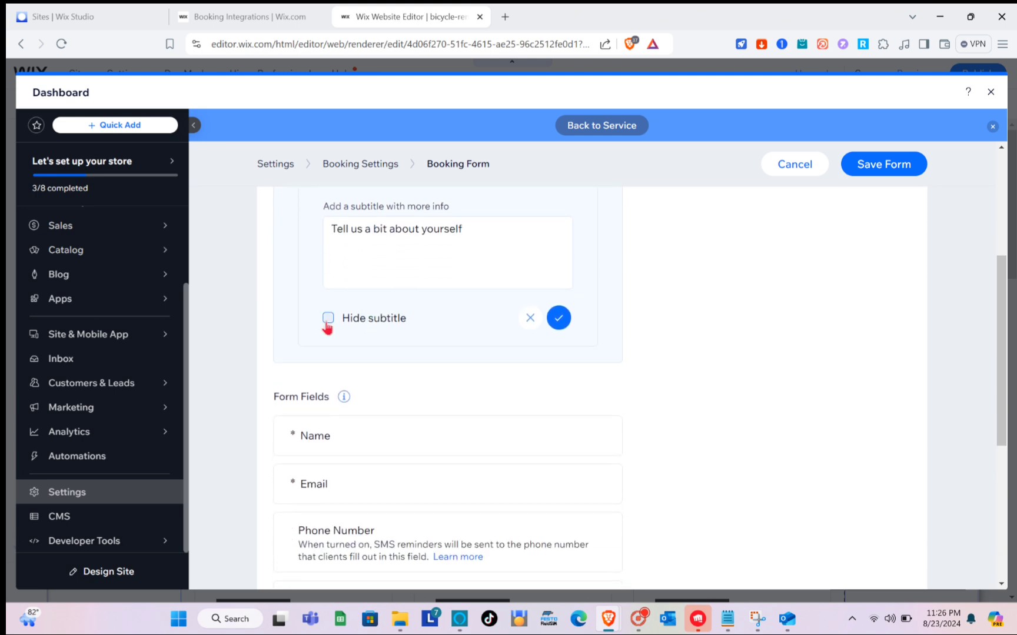
pyautogui.scroll(-2, 326, 326)
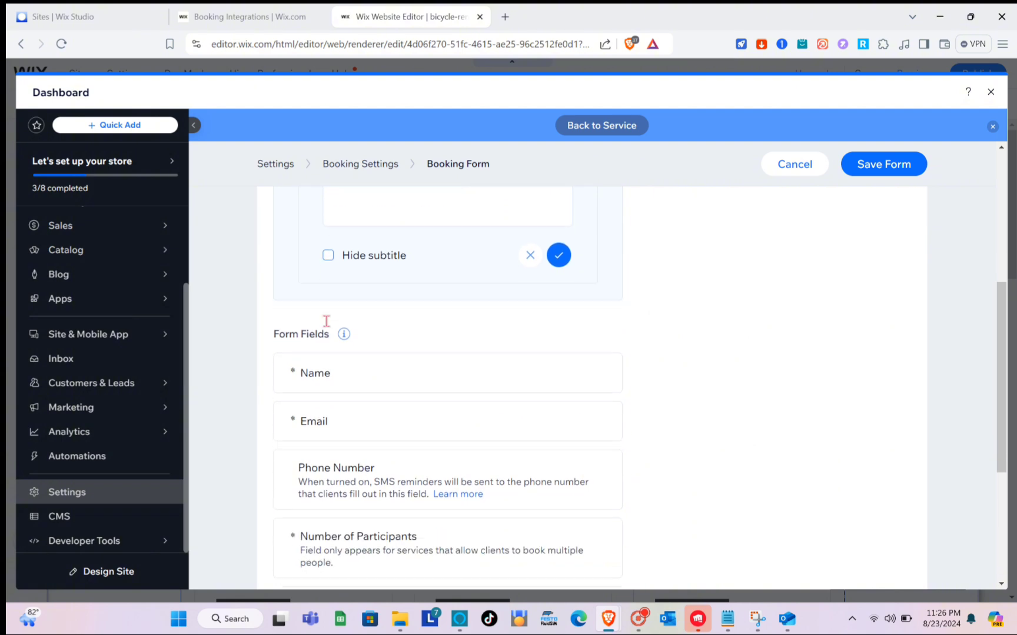
pyautogui.moveTo(341, 272)
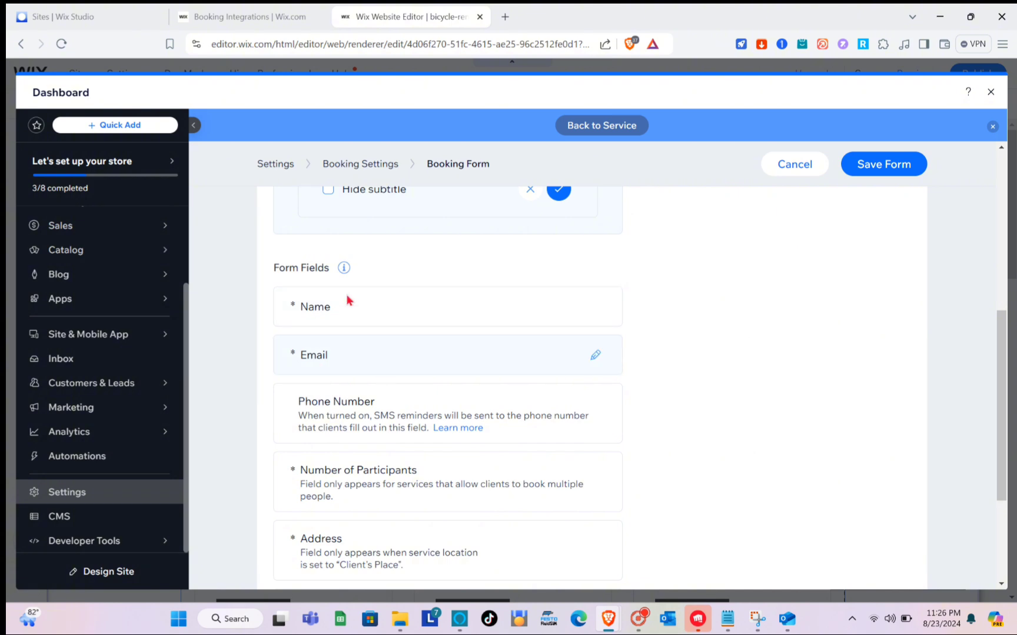
pyautogui.scroll(-3, 395, 405)
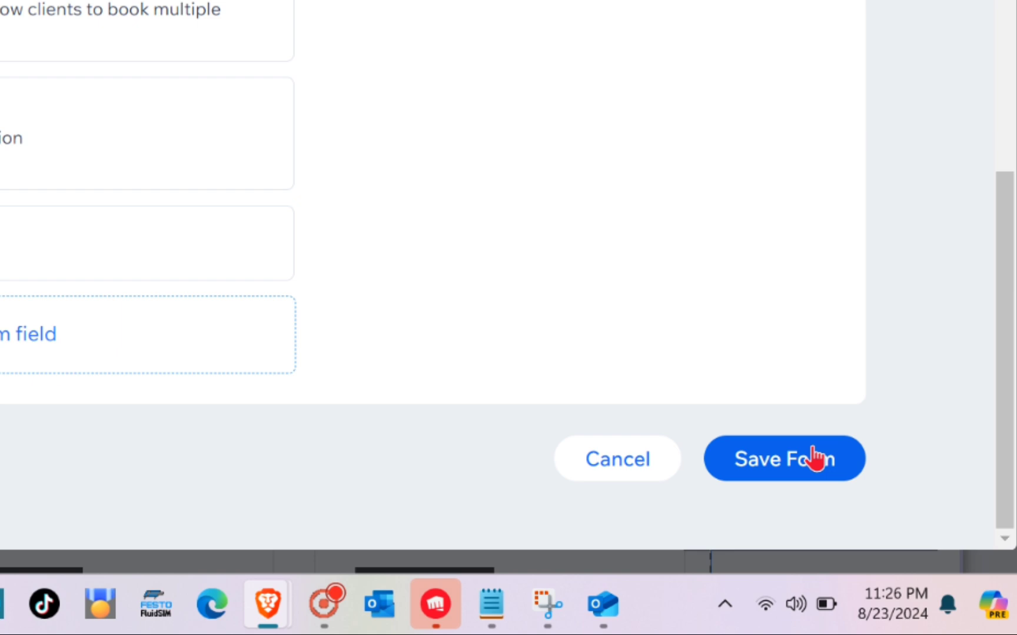
pyautogui.click(815, 458)
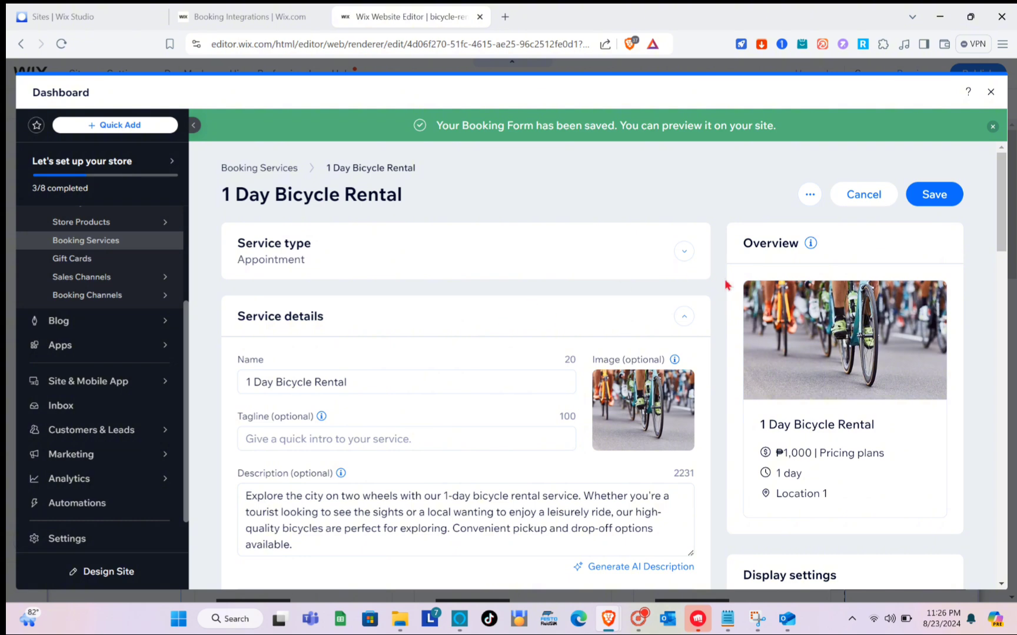
# - Save the 1 Day Bicycle Rental service without connecting a plan, dismiss the upgrade offer and return to the site editor
pyautogui.scroll(-1, 834, 357)
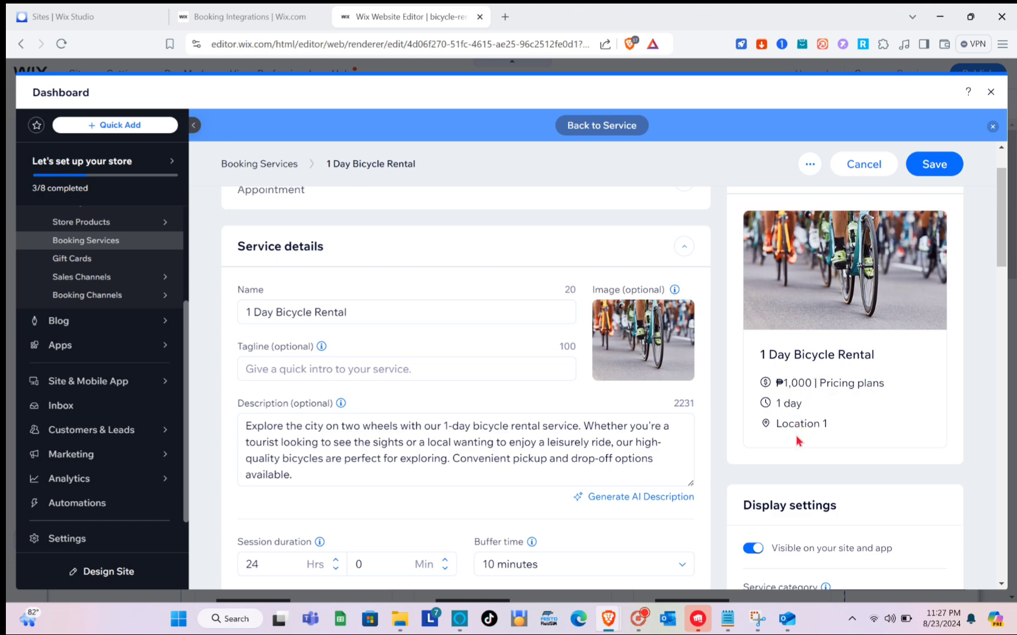
pyautogui.scroll(-2, 797, 441)
pyautogui.scroll(3, 796, 435)
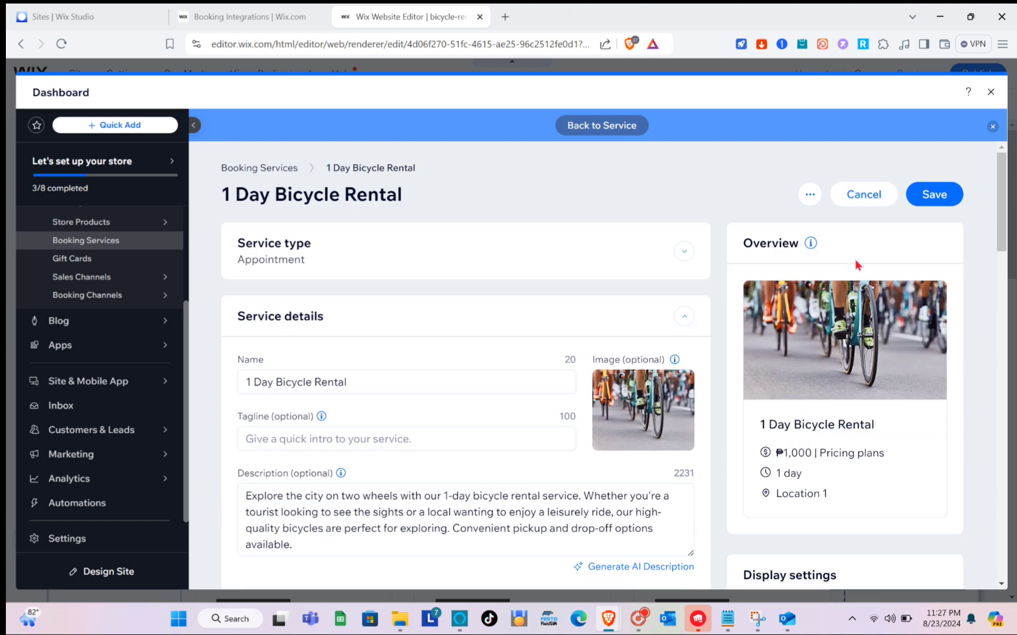
pyautogui.click(937, 195)
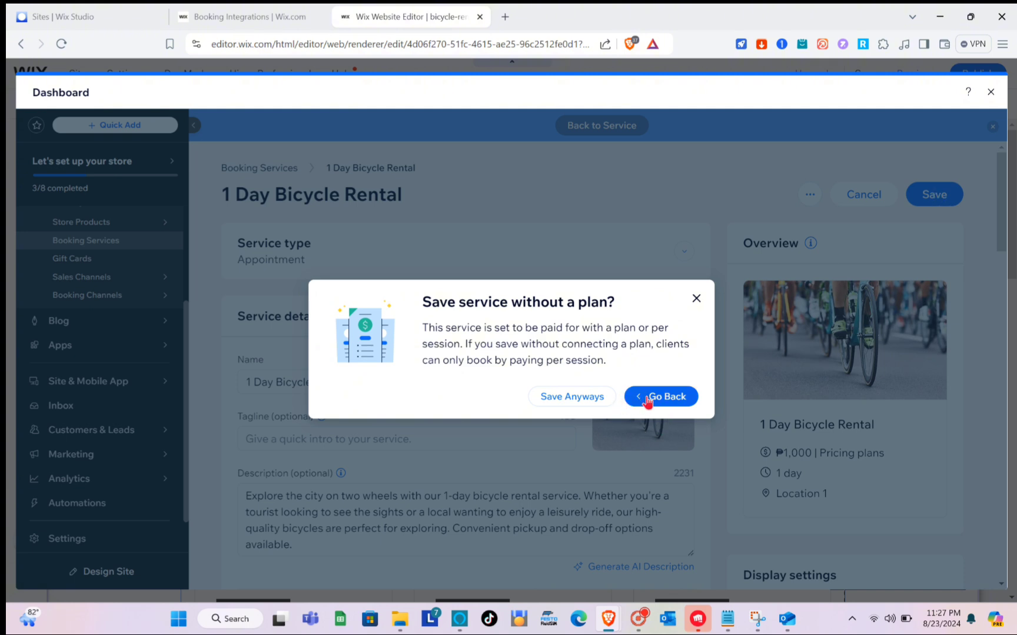
pyautogui.click(562, 403)
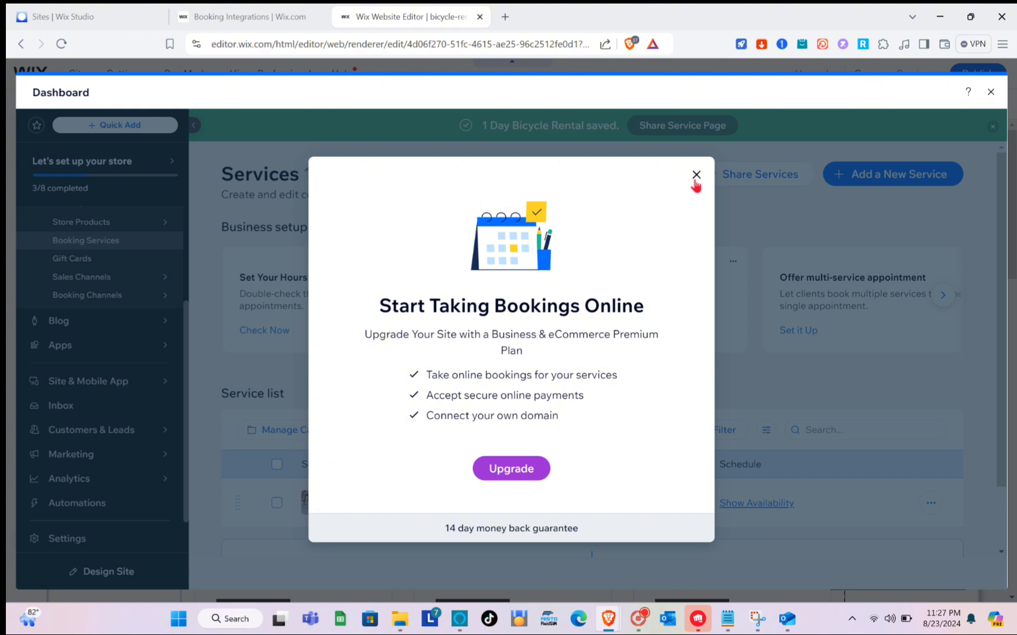
pyautogui.click(695, 176)
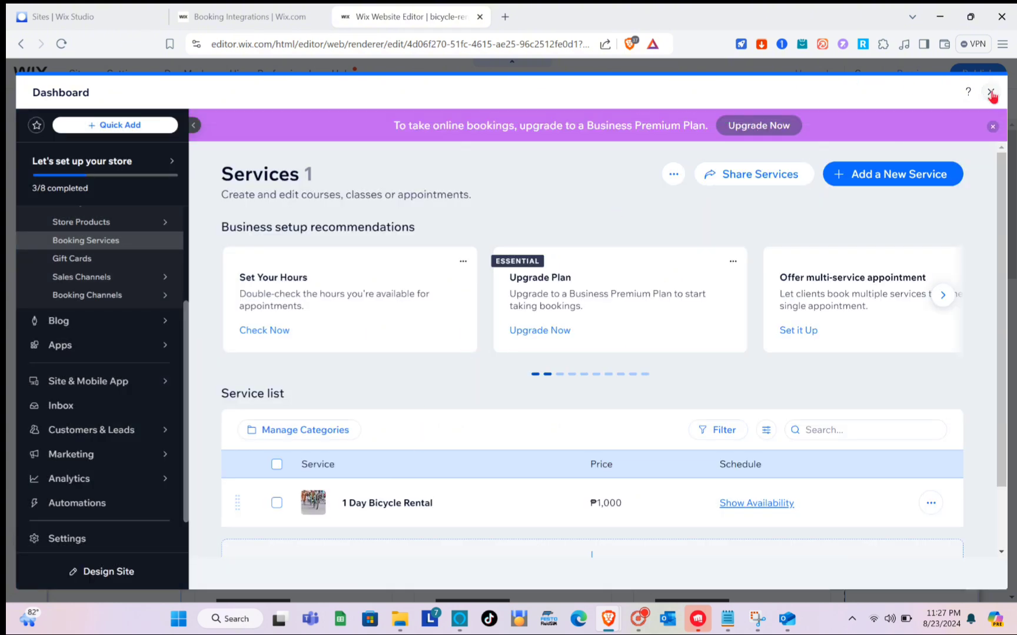
pyautogui.click(990, 92)
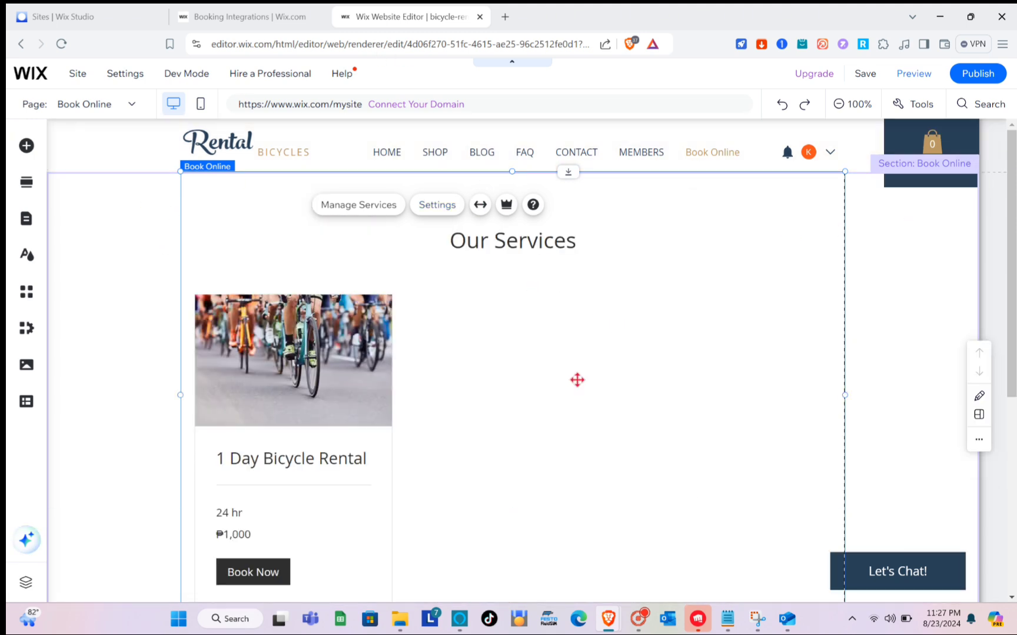
# - Examine the Book Online page's service listing in the editor and in the site preview
pyautogui.scroll(-3, 577, 381)
pyautogui.scroll(3, 577, 380)
pyautogui.scroll(-6, 578, 382)
pyautogui.scroll(6, 577, 383)
pyautogui.scroll(-1, 503, 323)
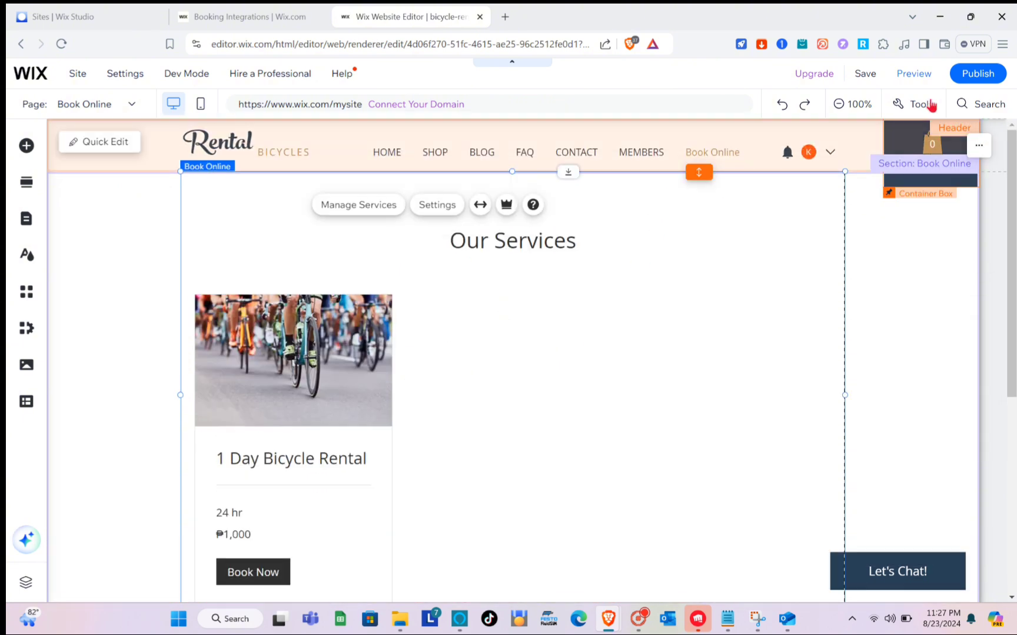
pyautogui.click(914, 75)
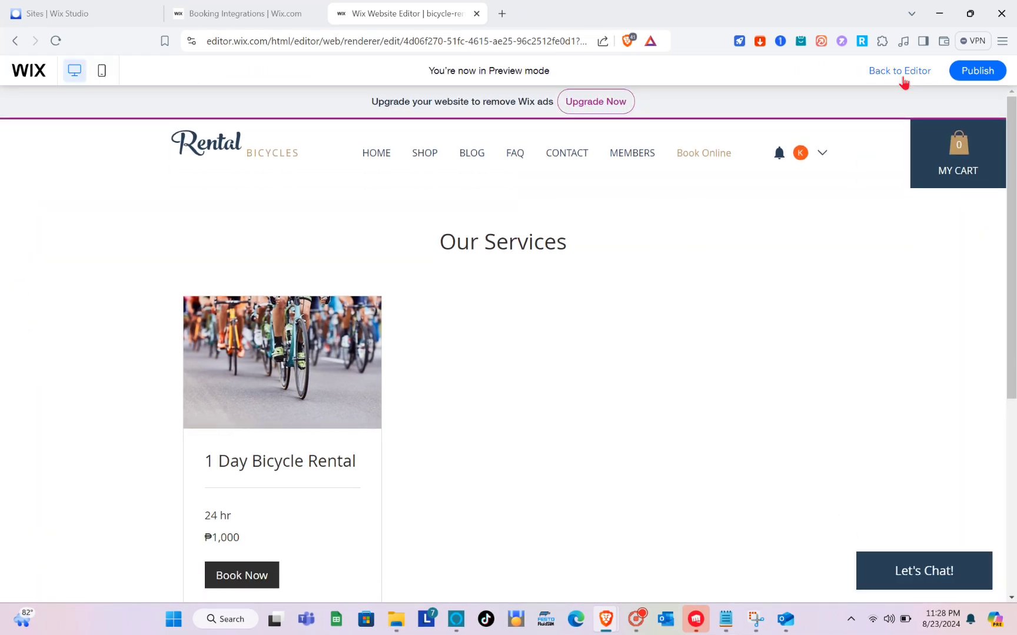
pyautogui.scroll(-4, 628, 400)
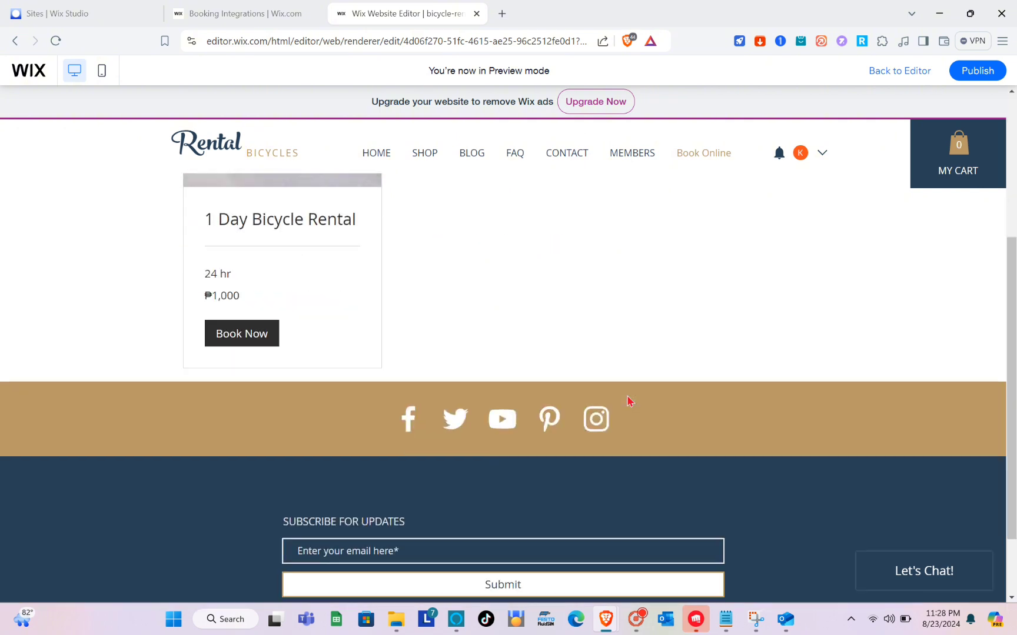
pyautogui.scroll(4, 627, 401)
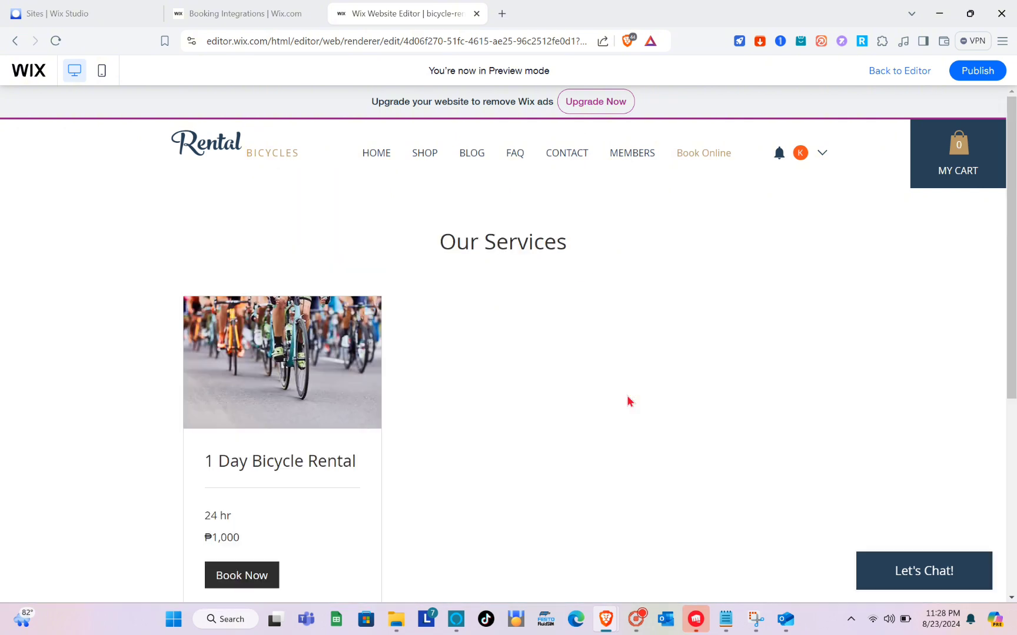
# - Look through the previewed home page from the top image down to the Explore in Style section
pyautogui.click(379, 159)
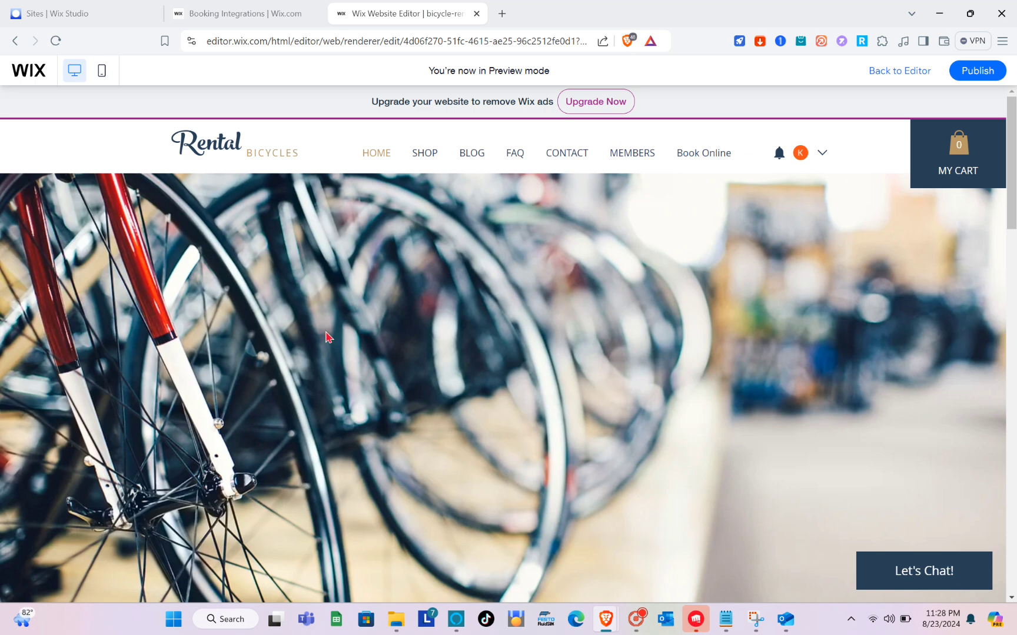
pyautogui.scroll(-5, 325, 336)
pyautogui.scroll(-15, 328, 338)
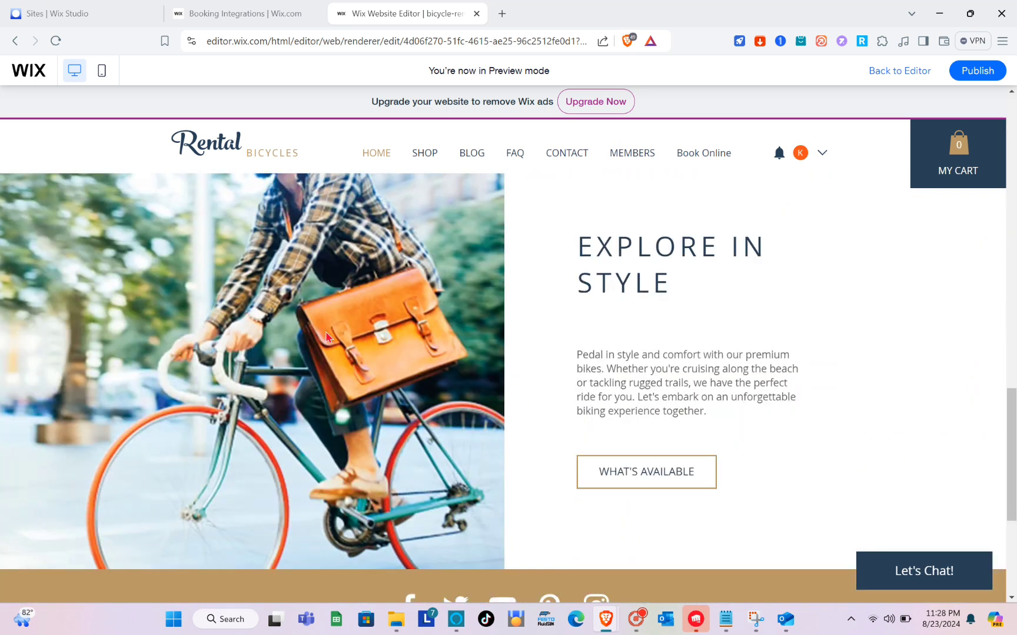
pyautogui.scroll(20, 328, 337)
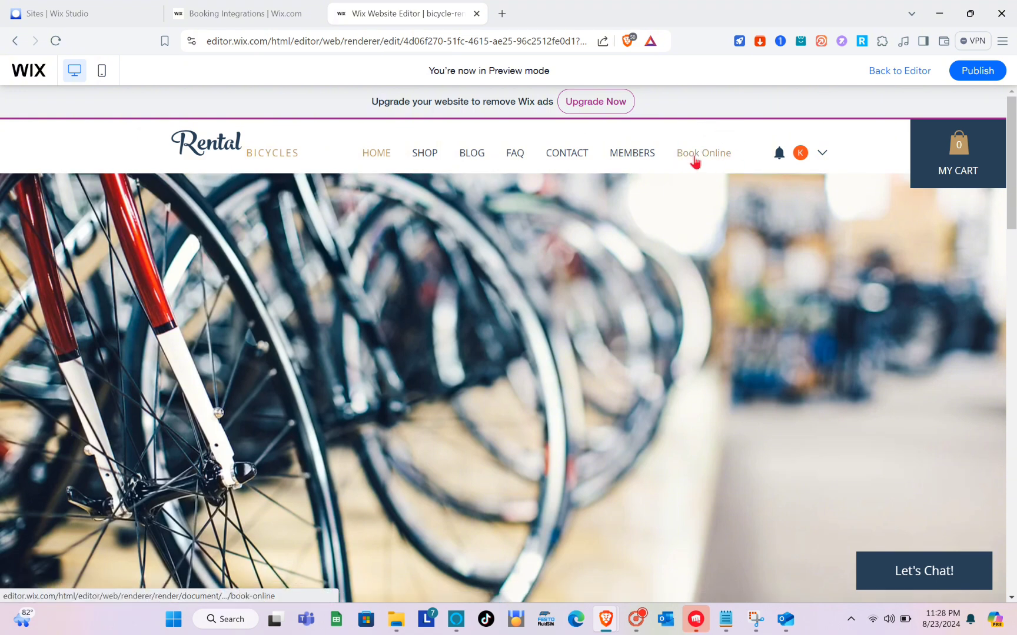
# - Open the 1 Day Bicycle Rental booking page from Book Online and examine its calendar and service details
pyautogui.click(695, 156)
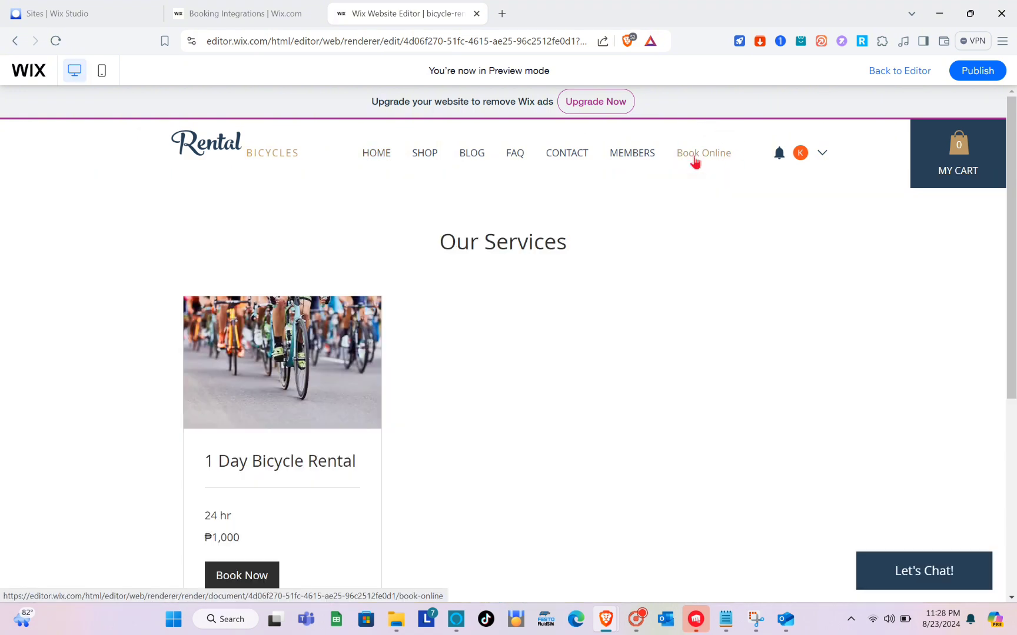
pyautogui.scroll(-5, 413, 399)
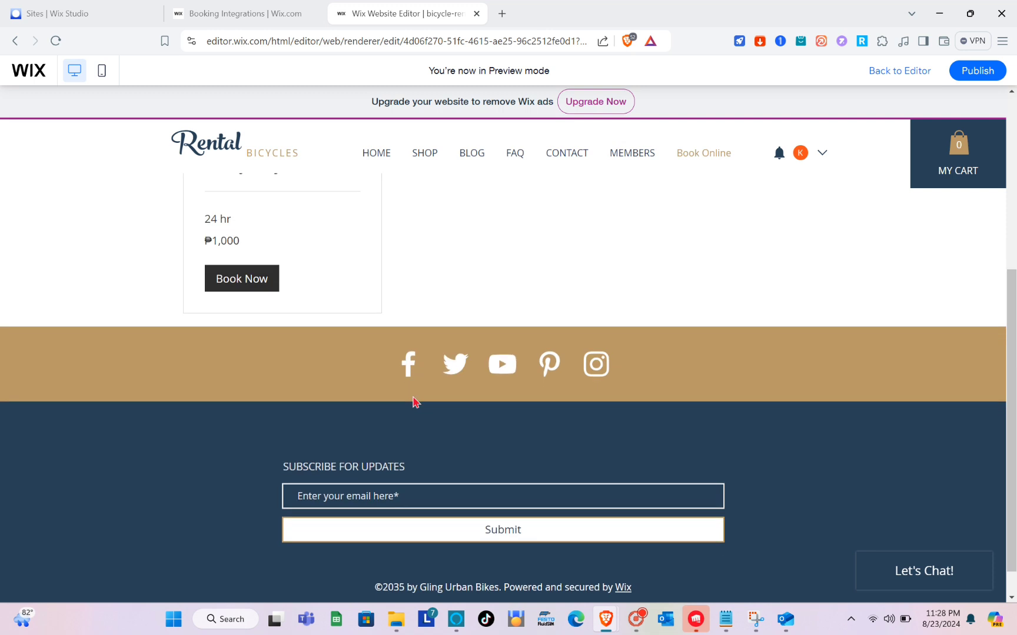
pyautogui.scroll(4, 413, 397)
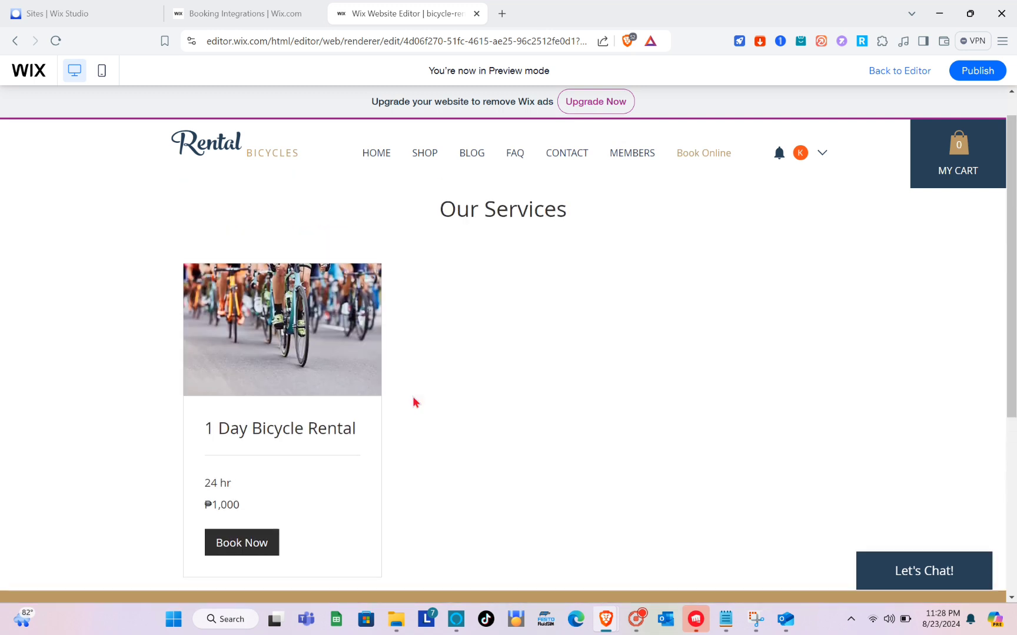
pyautogui.click(246, 546)
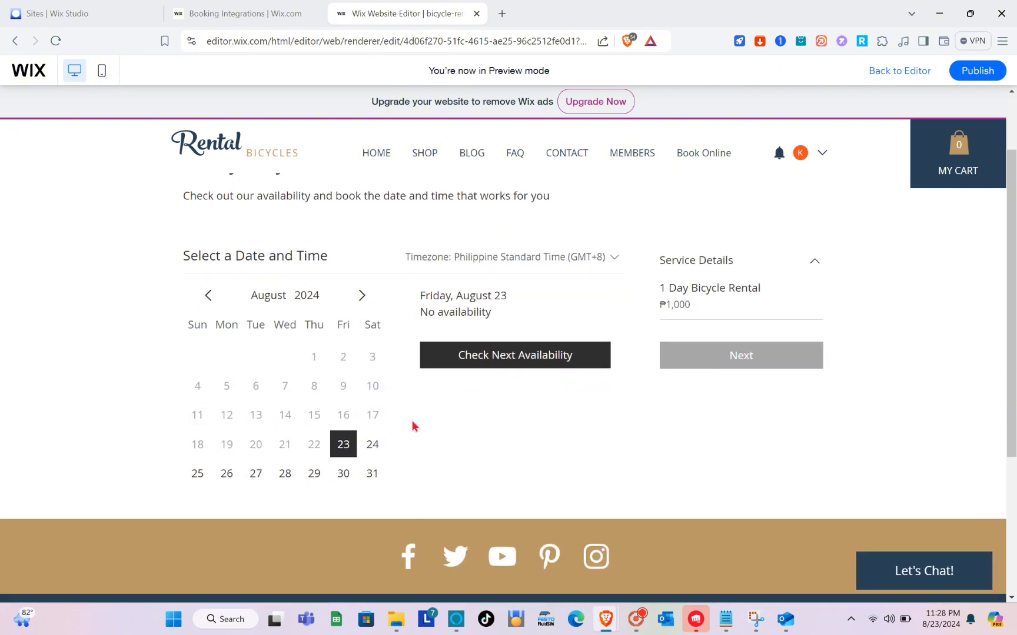
pyautogui.scroll(1, 411, 420)
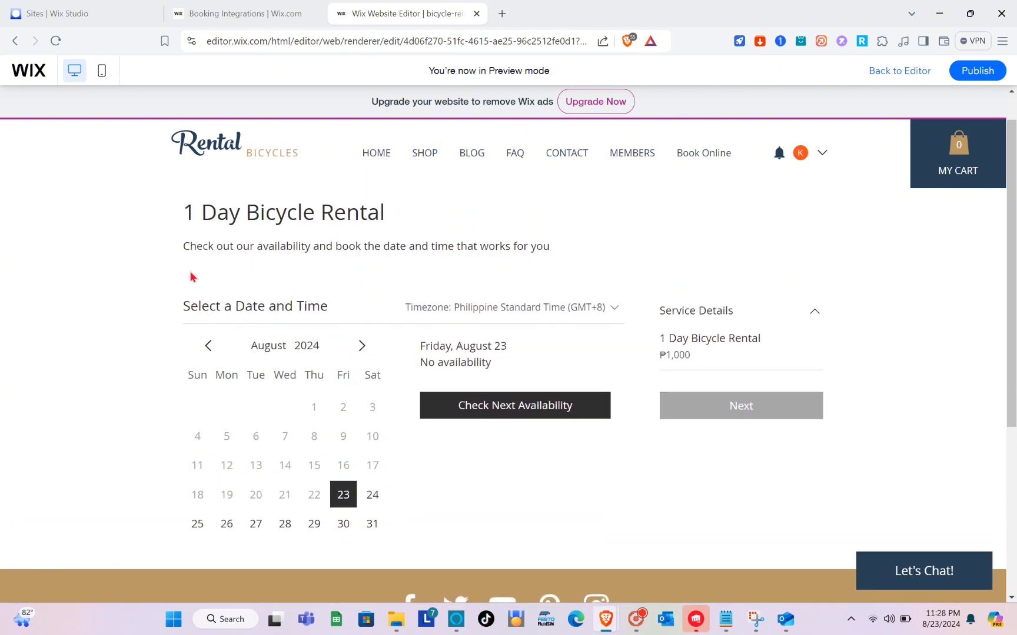
pyautogui.scroll(-1, 301, 424)
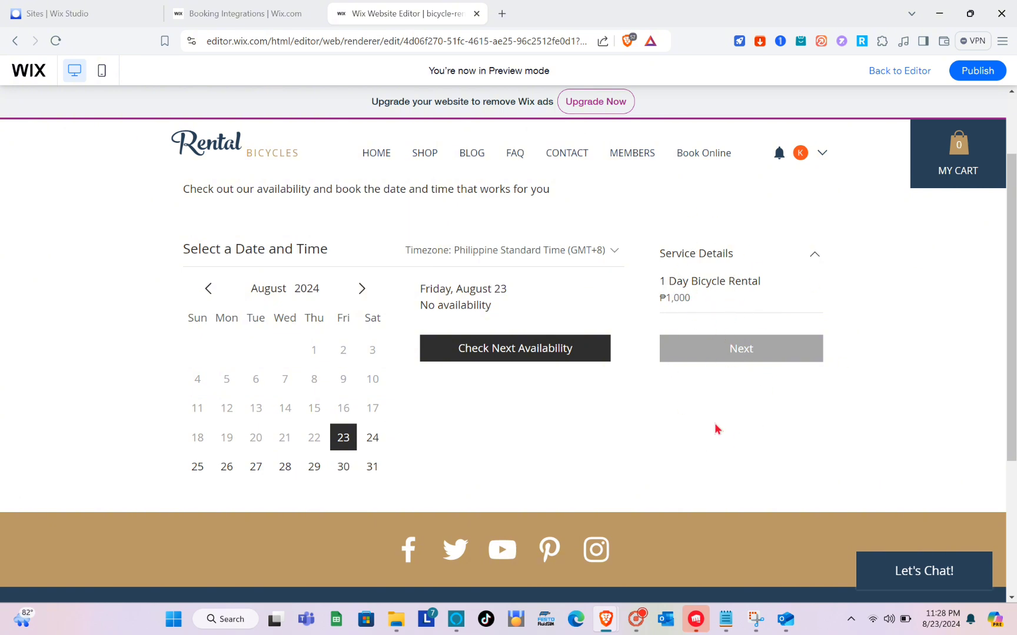
pyautogui.scroll(-3, 716, 429)
pyautogui.scroll(5, 717, 428)
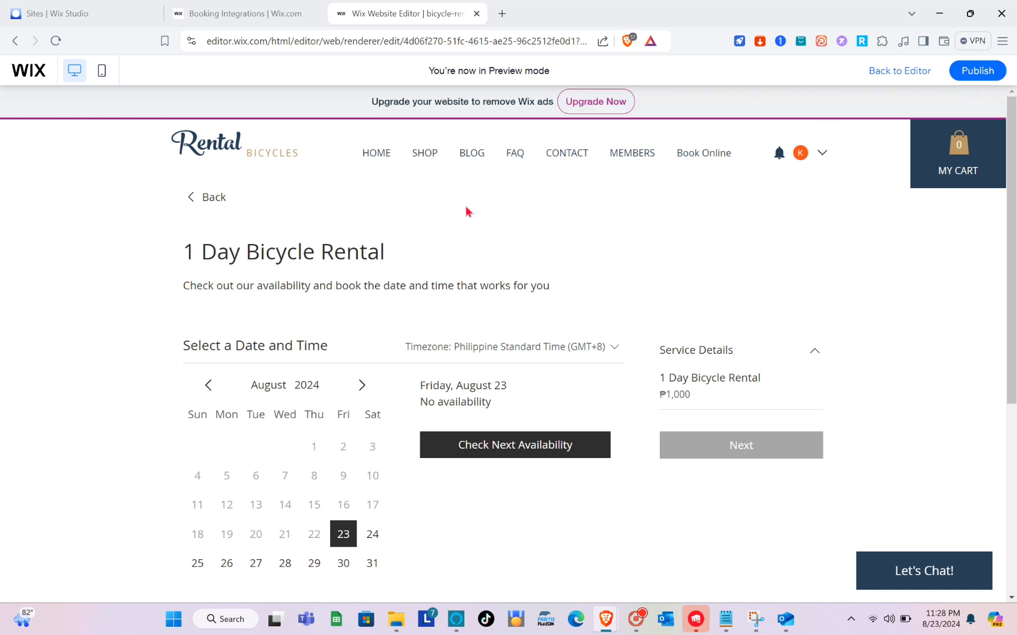
# - Try to go back from the rental's booking calendar to the previous page
pyautogui.click(203, 205)
pyautogui.click(198, 204)
pyautogui.click(202, 199)
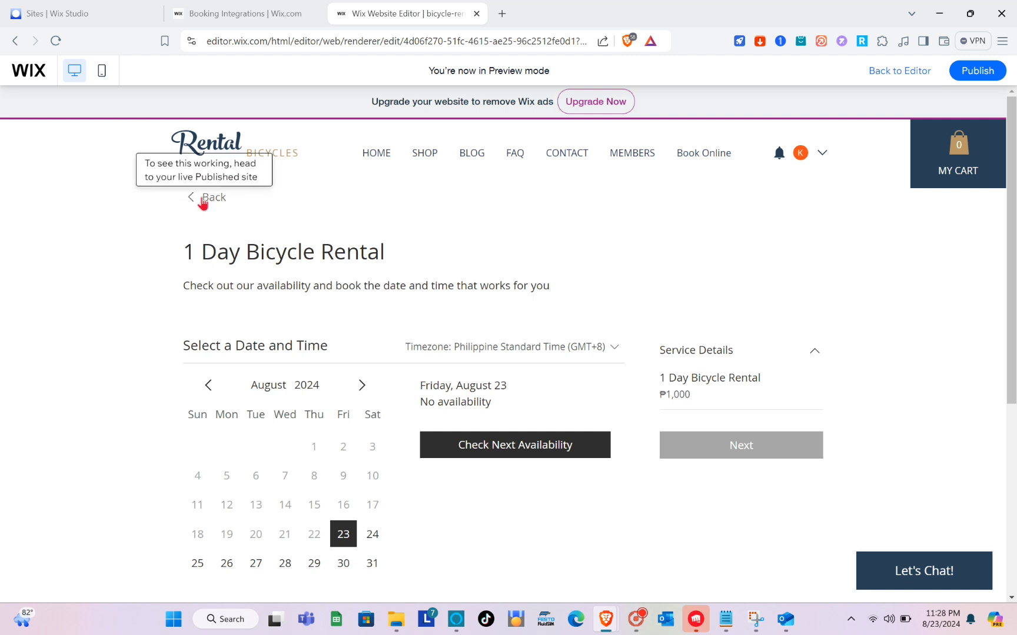